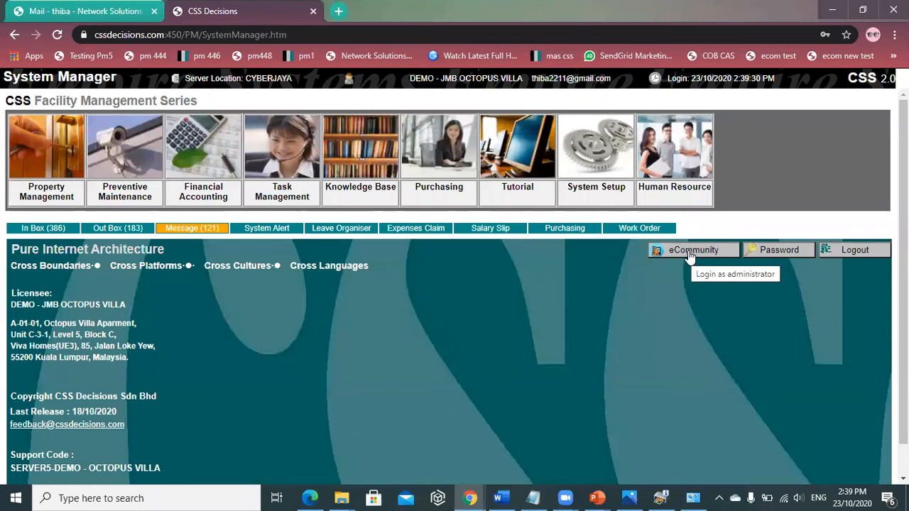
# - Log into the eCommunity portal as administrator from the System Manager home page
pyautogui.click(686, 255)
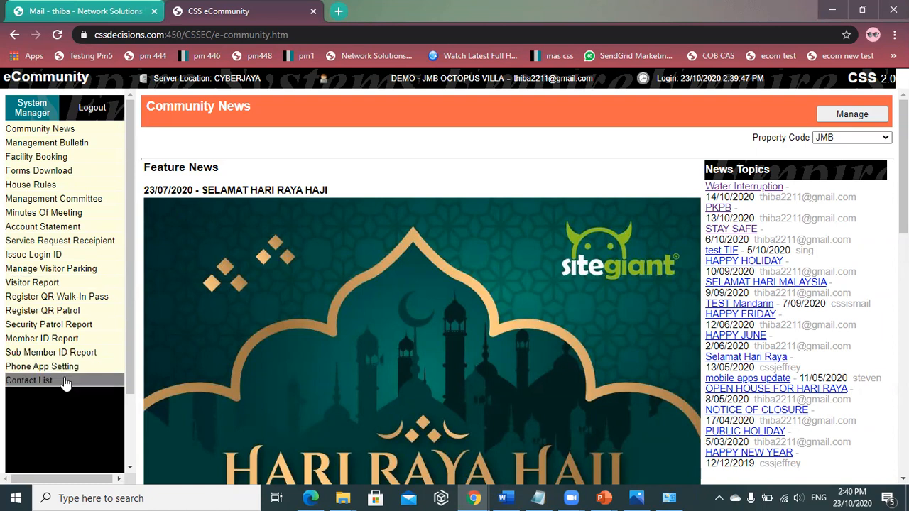
# - Show the full occupant list with login codes on the Issue Login ID page
pyautogui.click(51, 256)
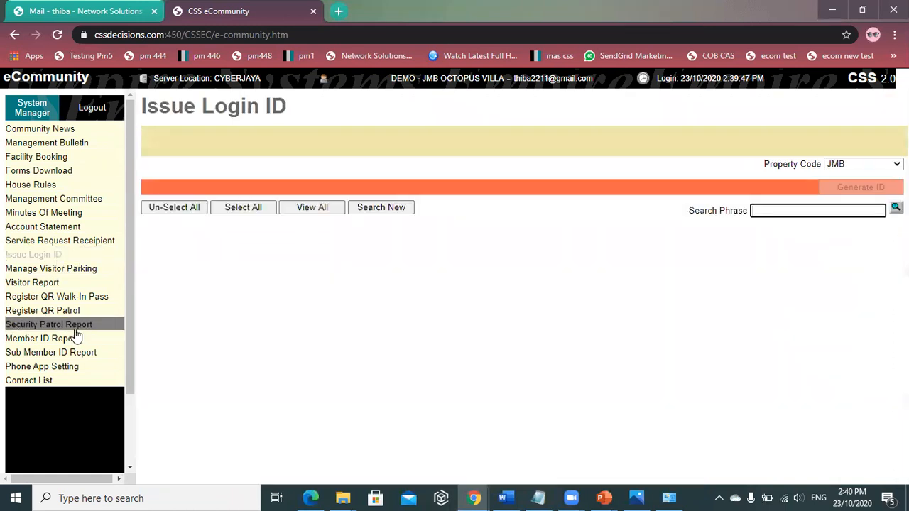
pyautogui.click(313, 207)
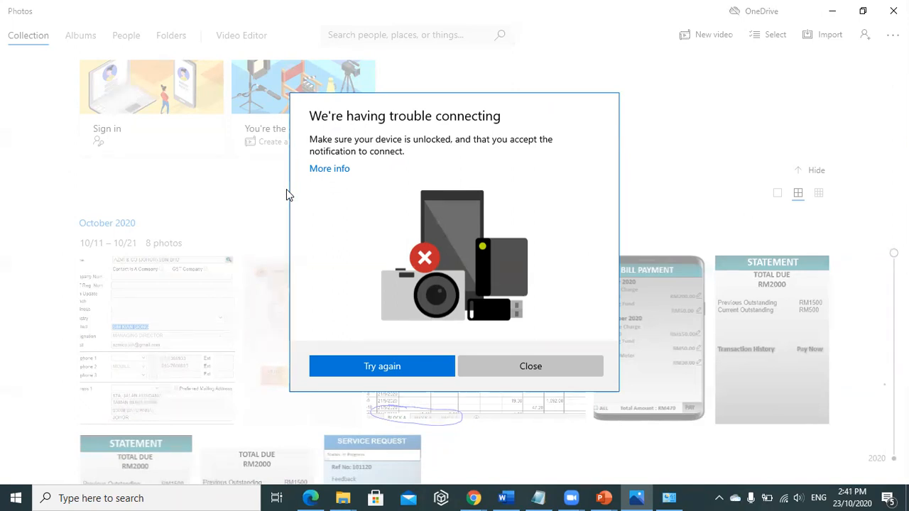
# - Close the Photos connection error and minimize Photos to get back to the browser
pyautogui.click(559, 365)
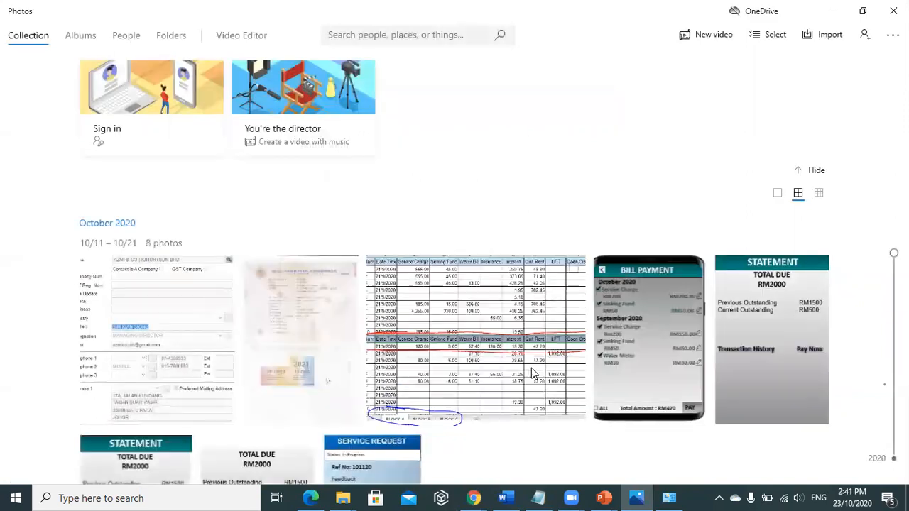
pyautogui.click(833, 10)
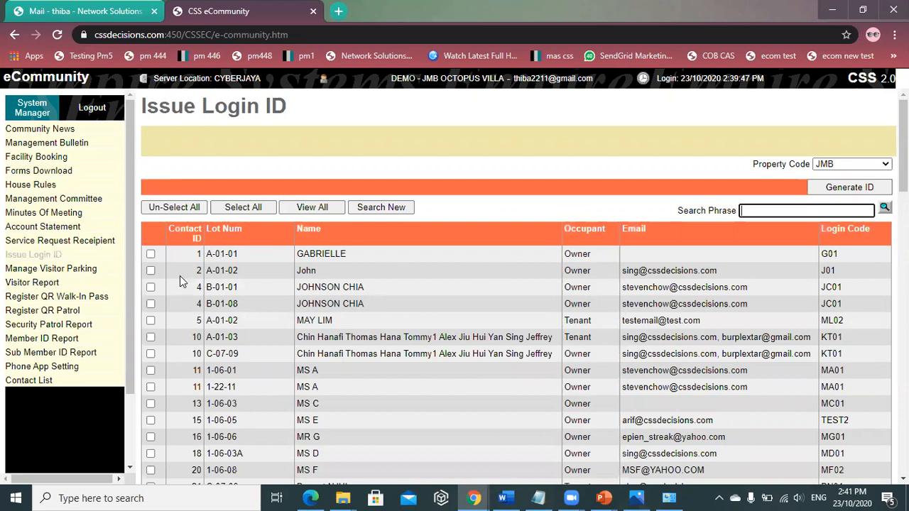
# - Clear all occupant ticks, leaving only the lot B-01-01 owner ticked
pyautogui.click(252, 213)
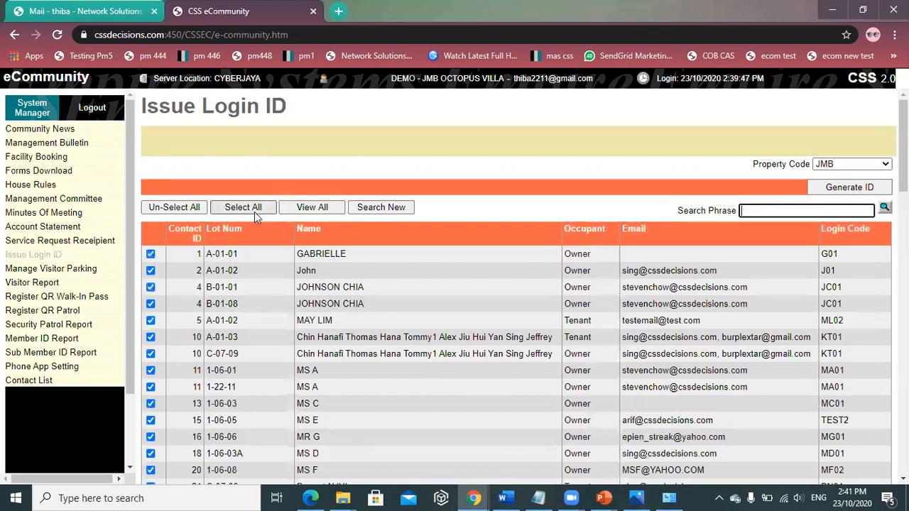
pyautogui.scroll(-1, 261, 324)
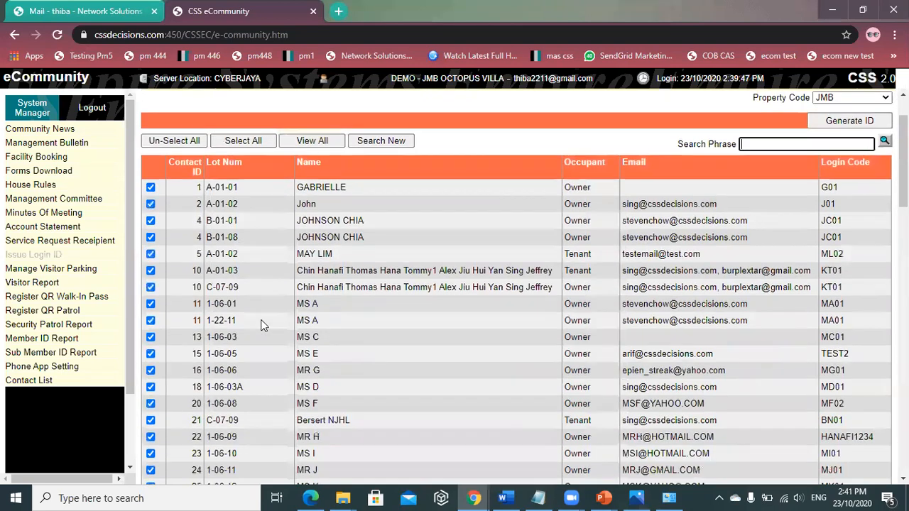
pyautogui.scroll(-9, 260, 324)
pyautogui.scroll(5, 317, 437)
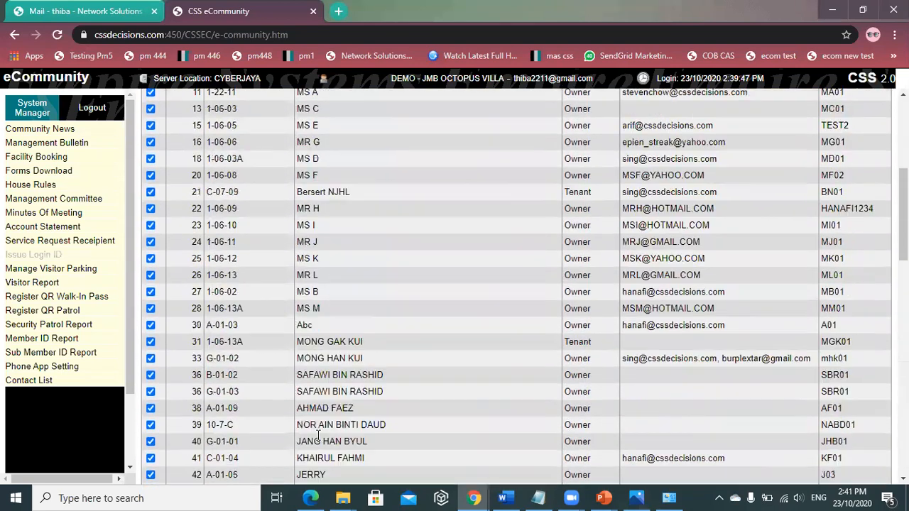
pyautogui.scroll(5, 318, 435)
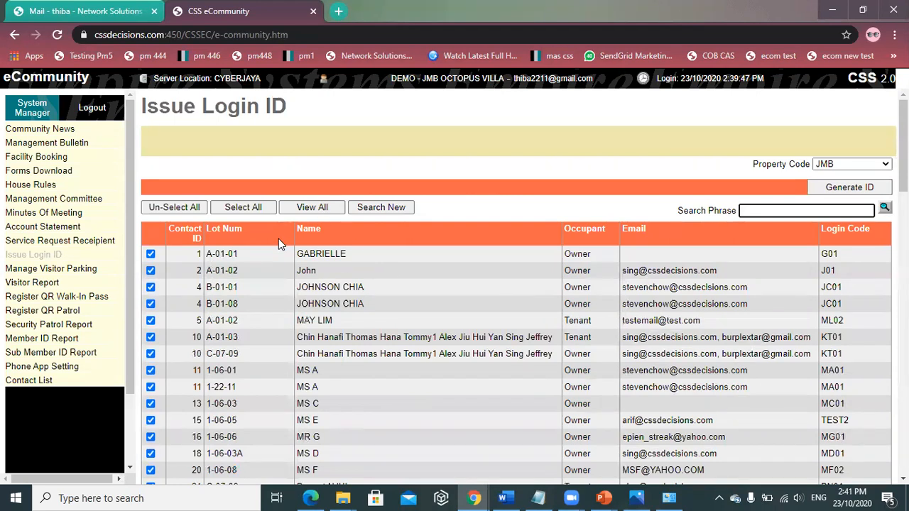
pyautogui.click(191, 213)
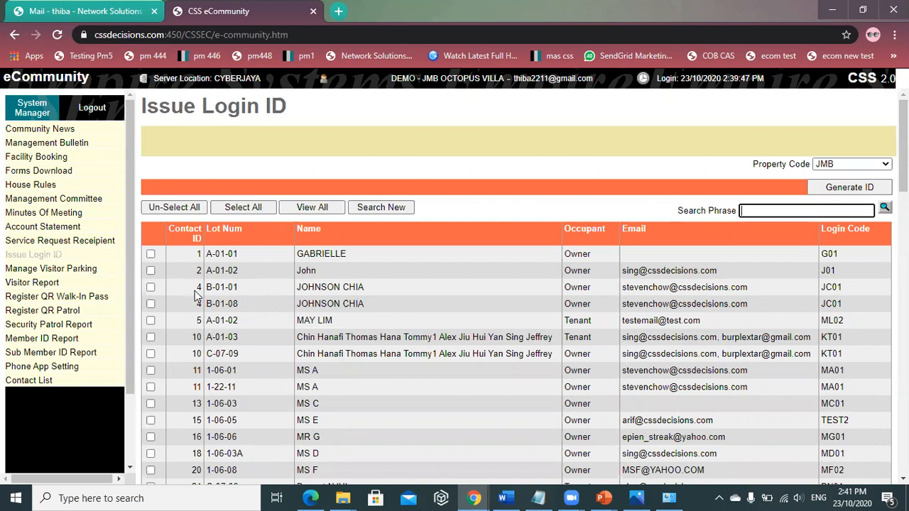
pyautogui.click(151, 287)
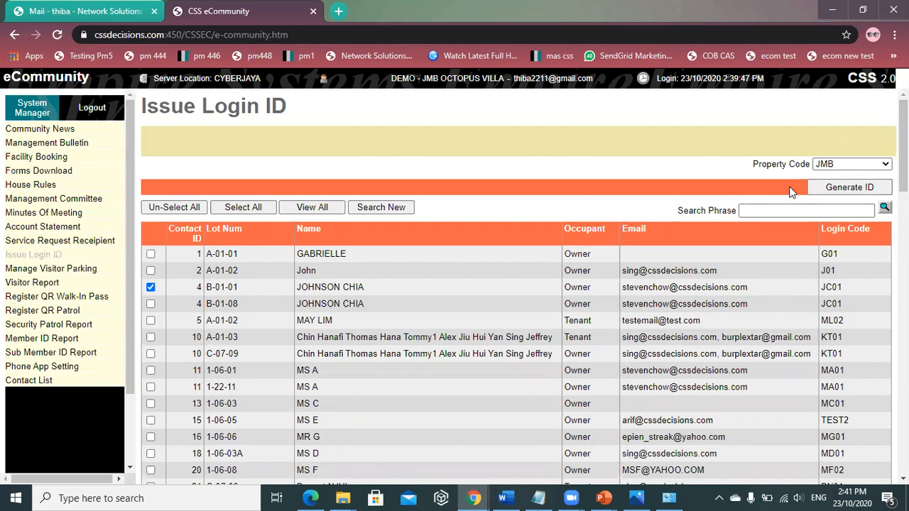
# - Generate and confirm a login ID for the ticked B-01-01 owner
pyautogui.click(847, 194)
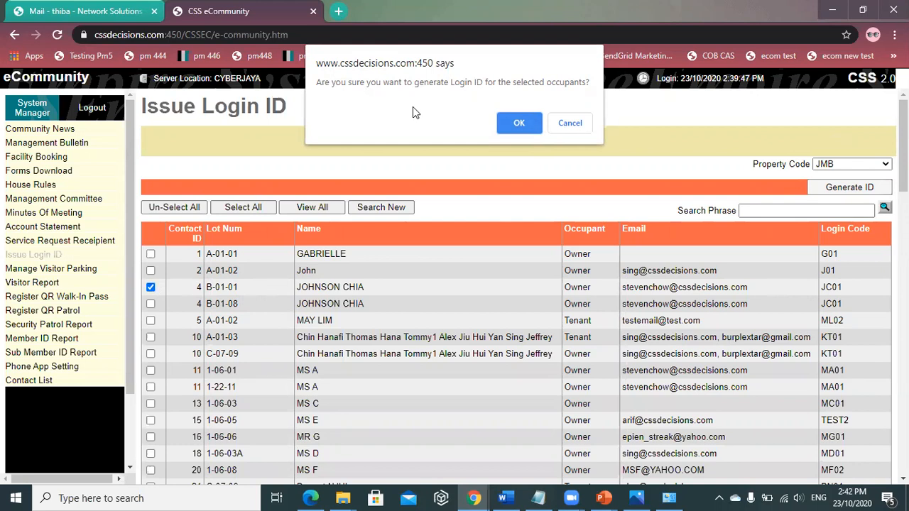
pyautogui.click(507, 122)
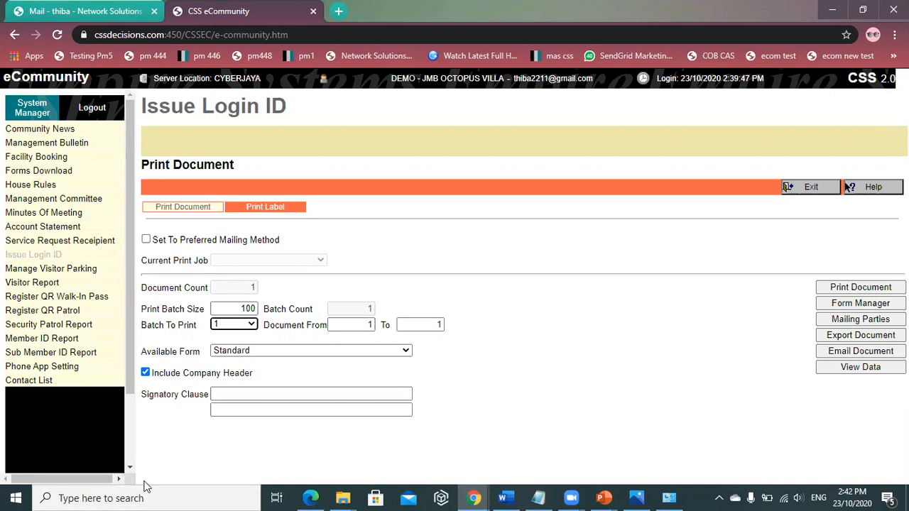
pyautogui.click(236, 307)
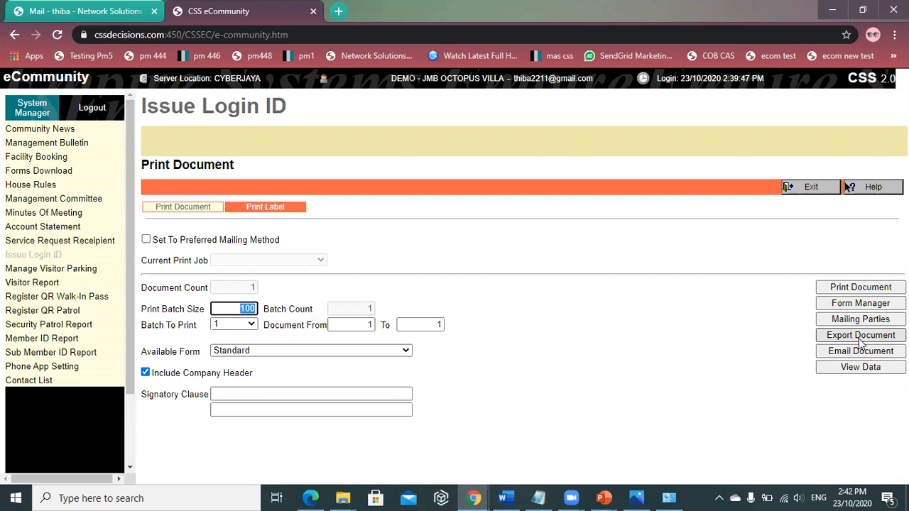
pyautogui.click(860, 290)
pyautogui.scroll(-3, 665, 263)
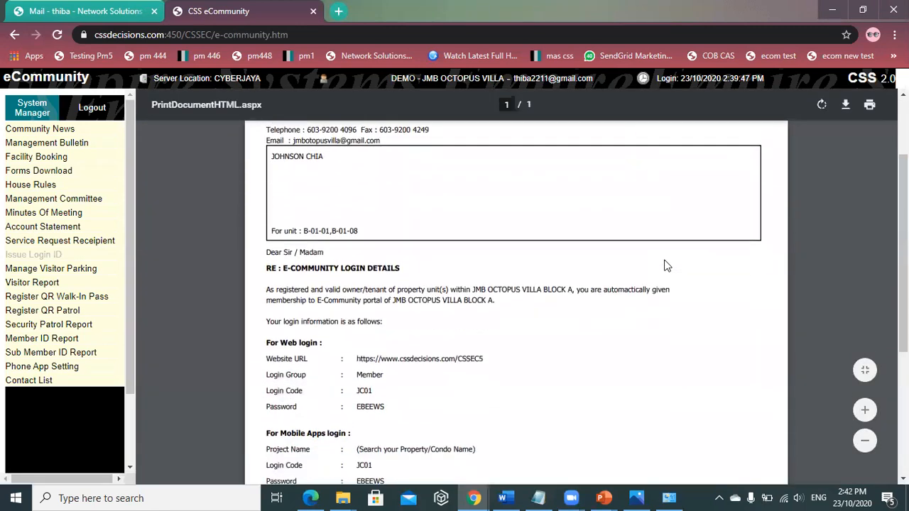
pyautogui.scroll(1, 668, 264)
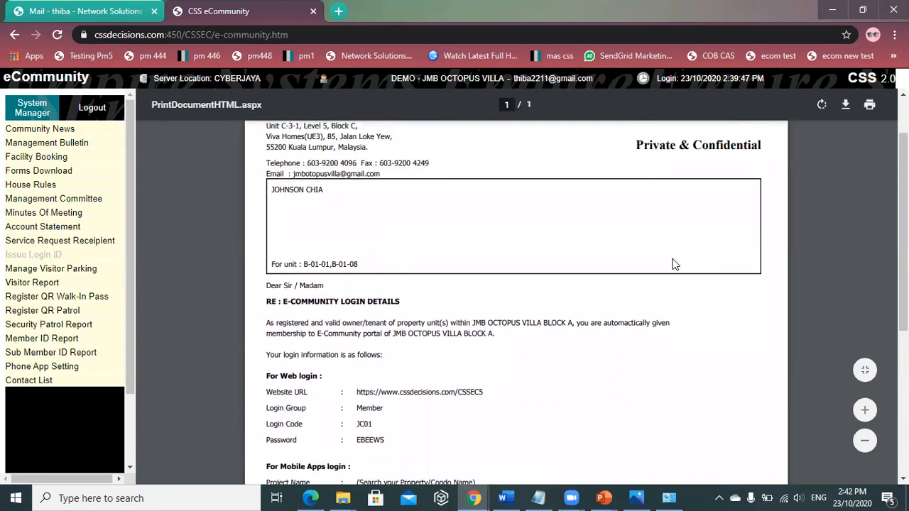
pyautogui.scroll(-1, 671, 260)
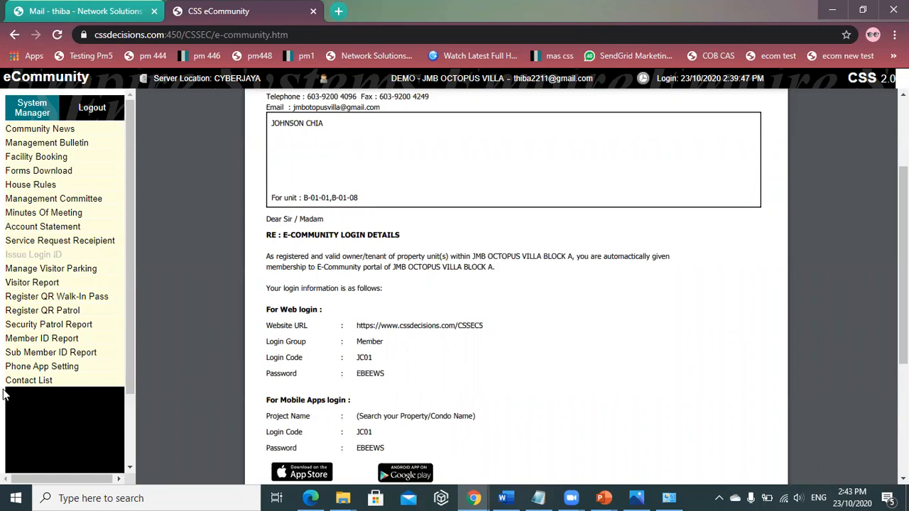
pyautogui.scroll(1, 366, 184)
pyautogui.scroll(1, 367, 184)
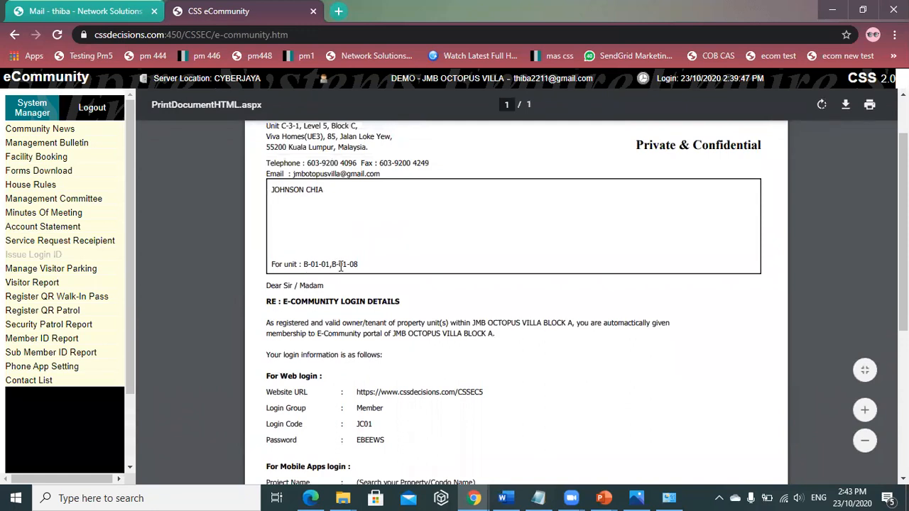
pyautogui.scroll(-2, 340, 267)
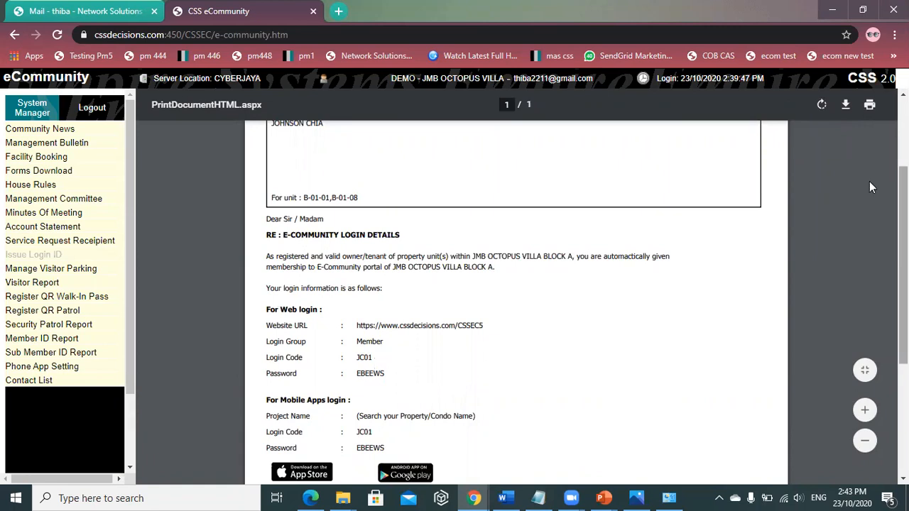
pyautogui.scroll(-4, 698, 235)
pyautogui.scroll(2, 549, 264)
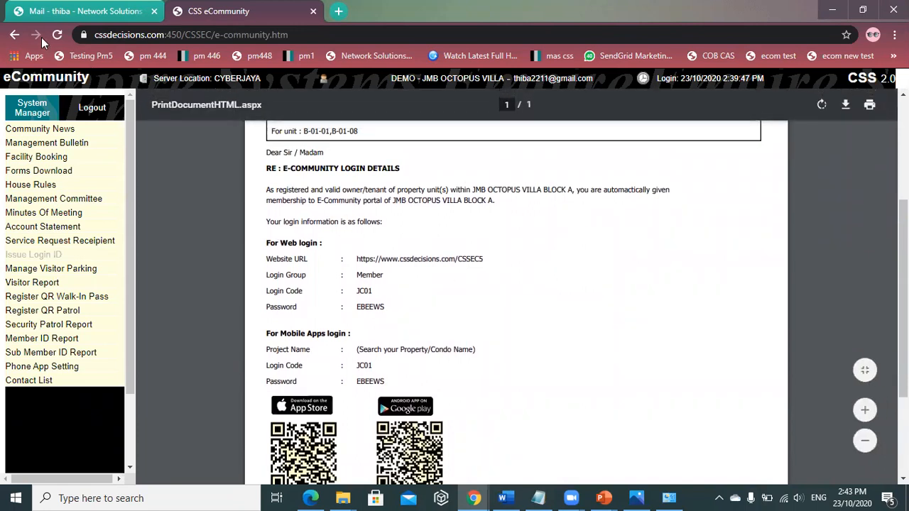
pyautogui.click(15, 35)
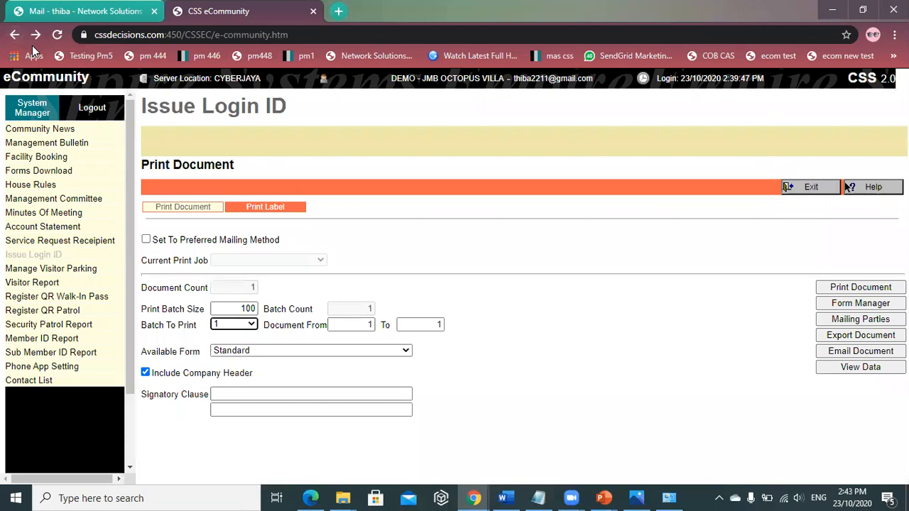
# - Exit the Print Document form back to the Issue Login ID page
pyautogui.click(820, 188)
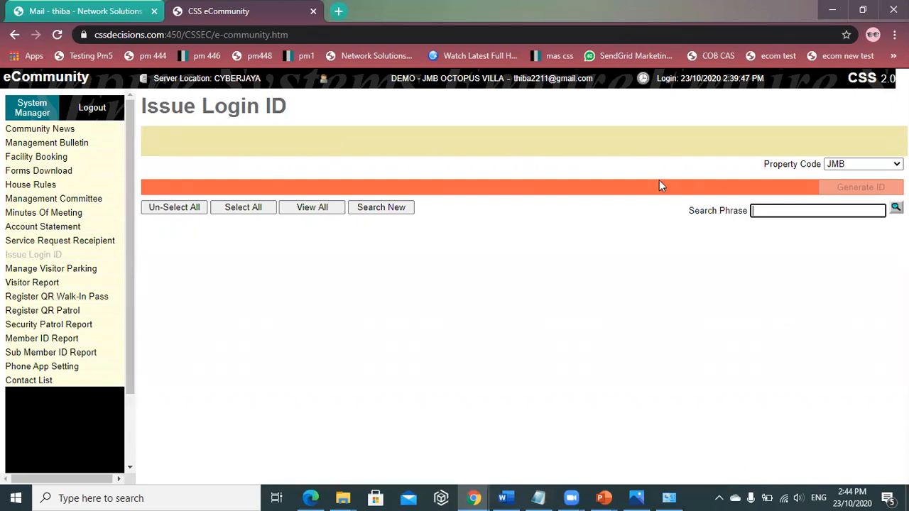
# - Return to the Community News page from the left-hand menu
pyautogui.click(54, 129)
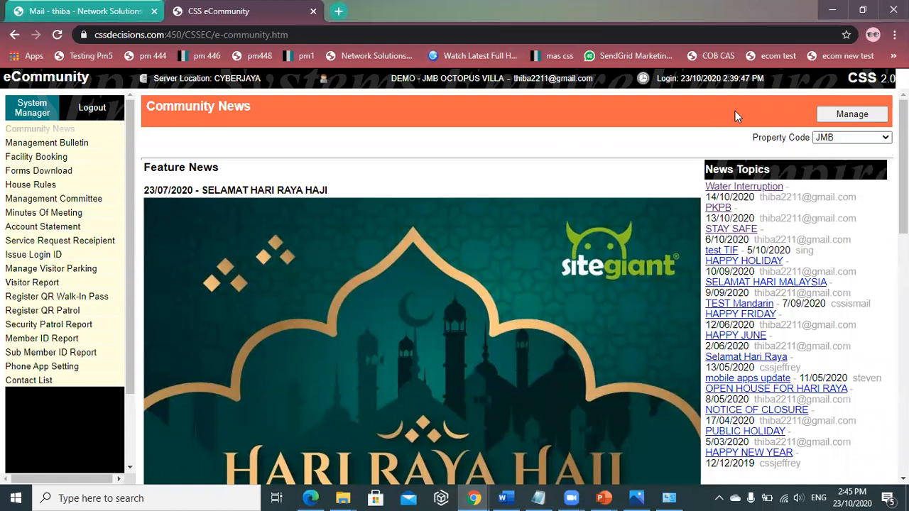
# - Add a new article in Manage Articles and place the cursor in its Heading field
pyautogui.click(851, 114)
pyautogui.click(489, 187)
pyautogui.click(272, 211)
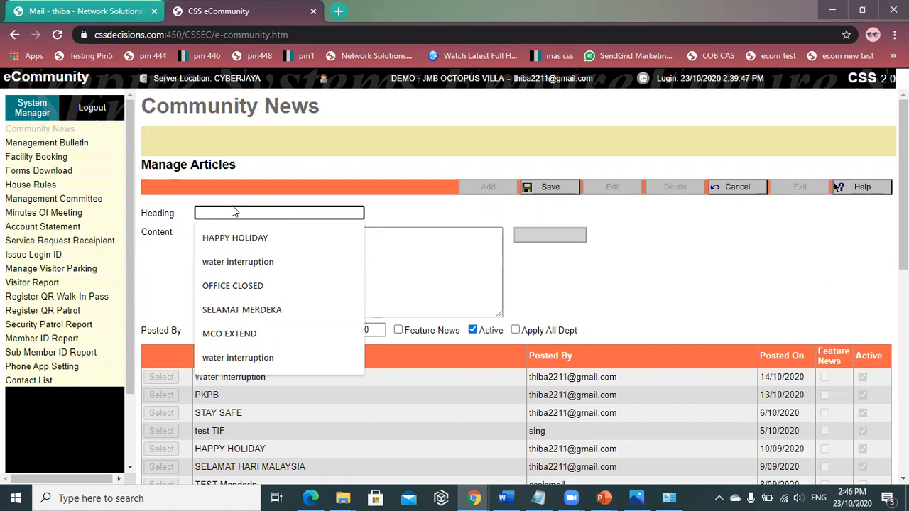
# - Give the article the heading 'HAPPY FRIDAY' and content 'HAPPY FRIDAY TO ALL RESIDENTS.'
pyautogui.write('HA')
pyautogui.write('PP')
pyautogui.write('Y D')
pyautogui.write('RIDAY')
pyautogui.click(245, 247)
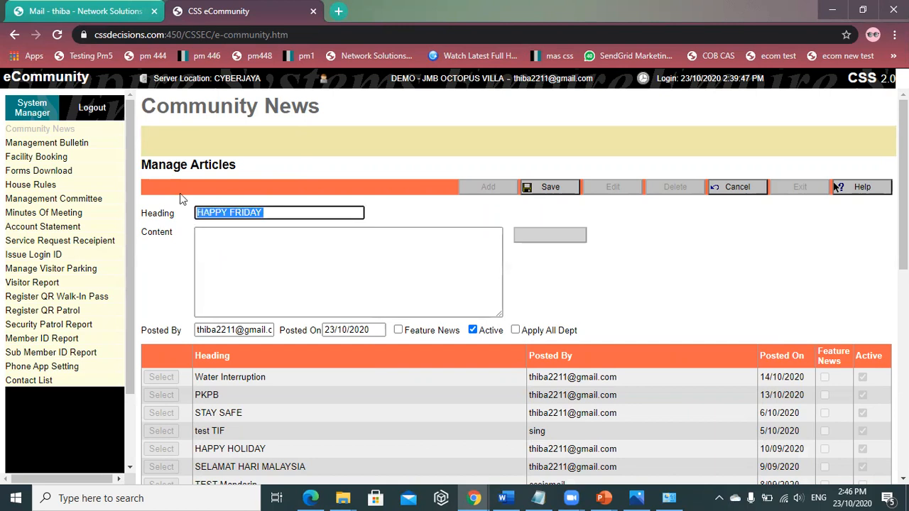
pyautogui.click(212, 257)
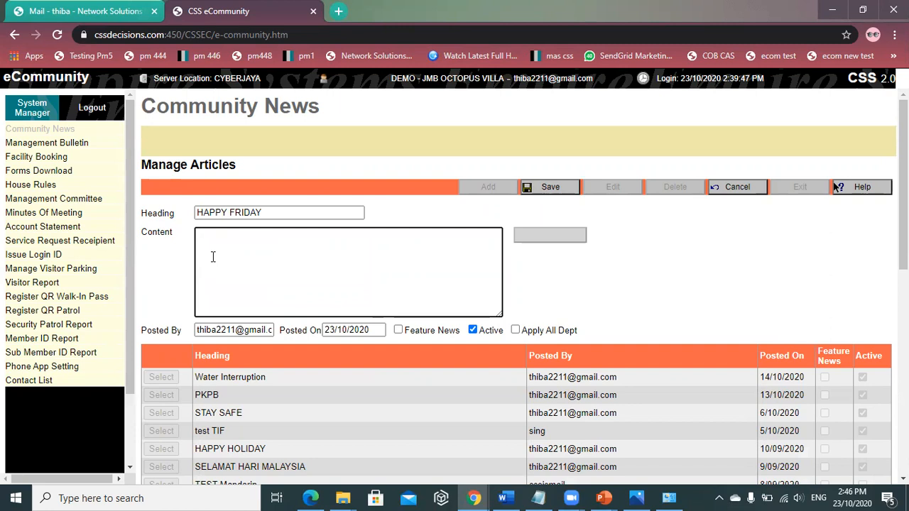
pyautogui.moveTo(263, 211); pyautogui.dragTo(196, 214)
pyautogui.click(247, 253)
pyautogui.write('HAPPY FRIDAY TO ALL RES')
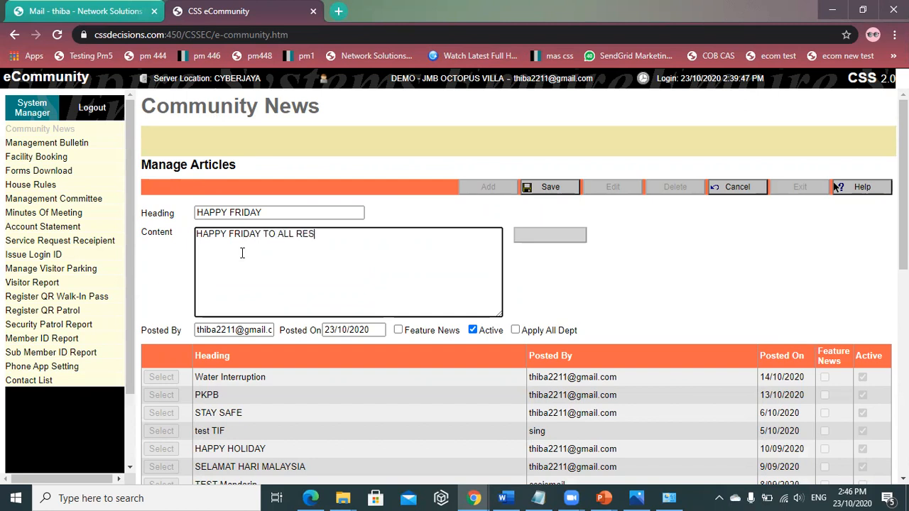
pyautogui.write('IDENTS.')
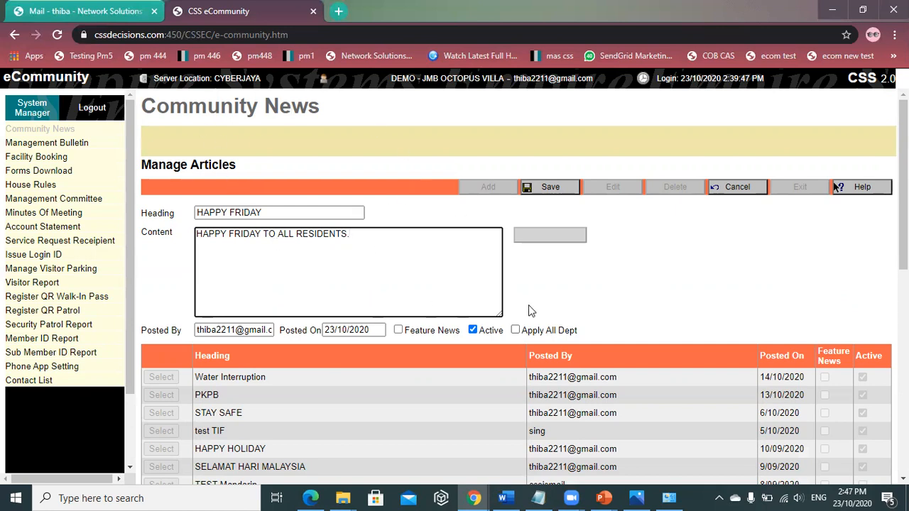
# - Save the HAPPY FRIDAY article with Apply All Dept unticked and exit to Community News
pyautogui.click(516, 332)
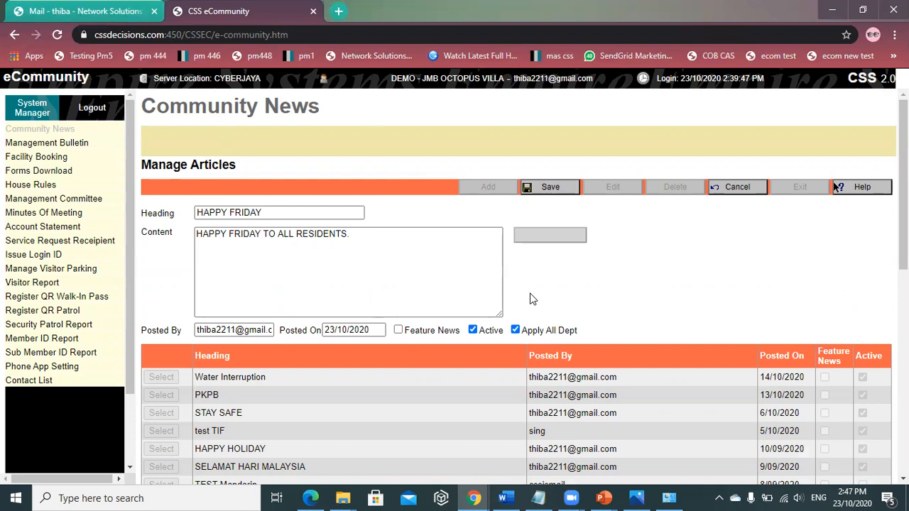
pyautogui.click(516, 330)
pyautogui.click(548, 187)
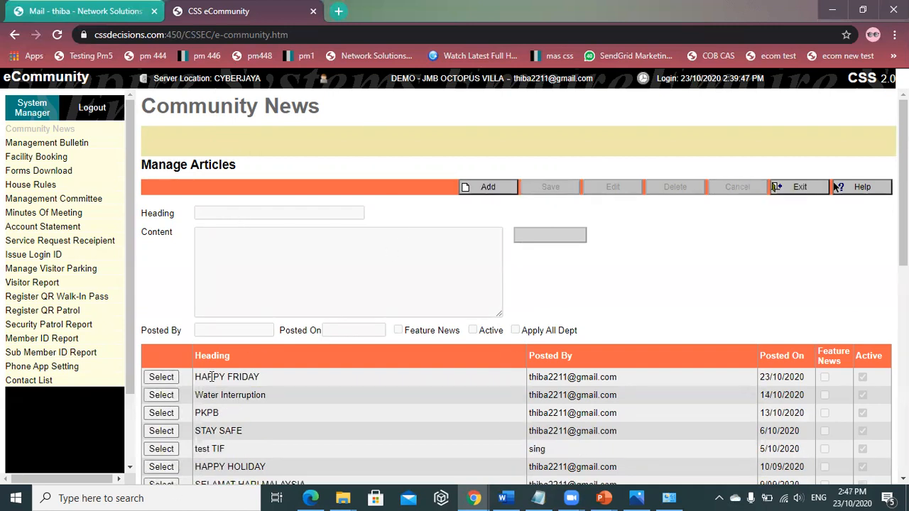
pyautogui.click(807, 189)
pyautogui.click(838, 140)
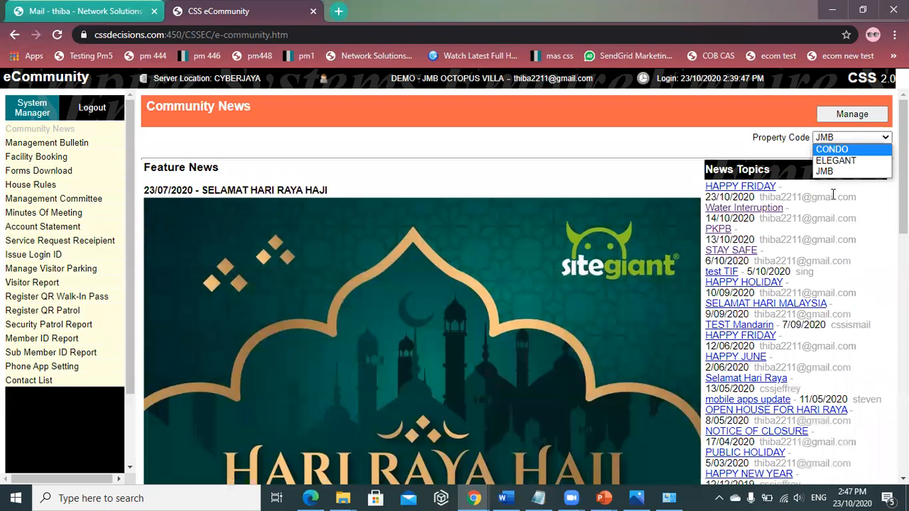
pyautogui.click(838, 168)
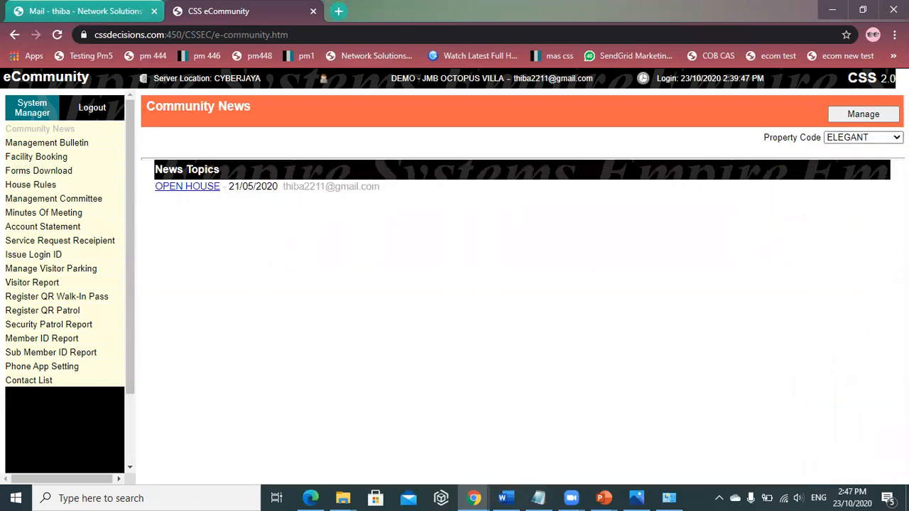
pyautogui.click(854, 138)
pyautogui.click(847, 161)
pyautogui.click(857, 139)
pyautogui.click(849, 150)
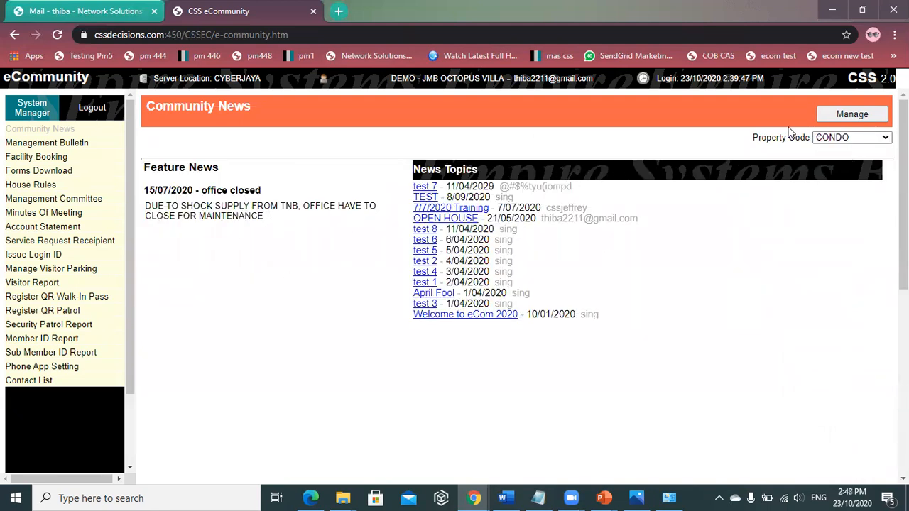
pyautogui.click(848, 138)
pyautogui.click(849, 172)
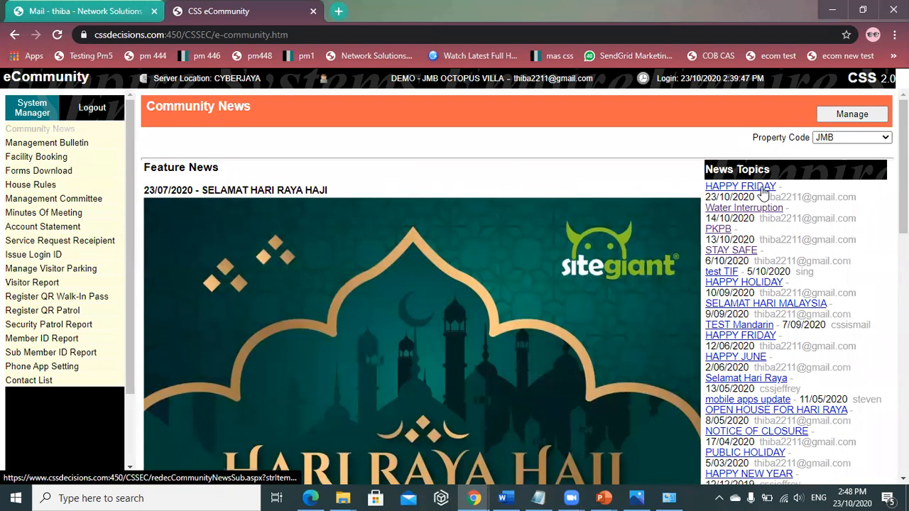
pyautogui.click(764, 189)
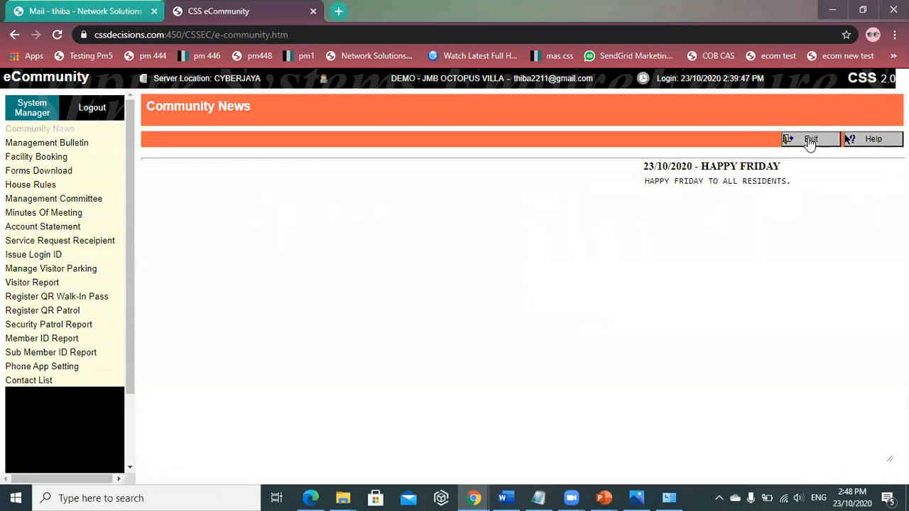
pyautogui.click(810, 141)
pyautogui.scroll(-2, 516, 191)
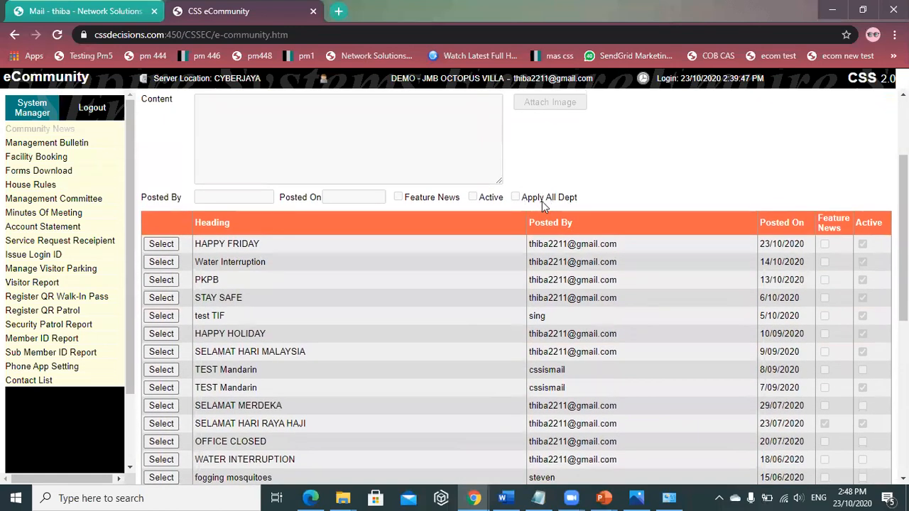
pyautogui.scroll(2, 562, 204)
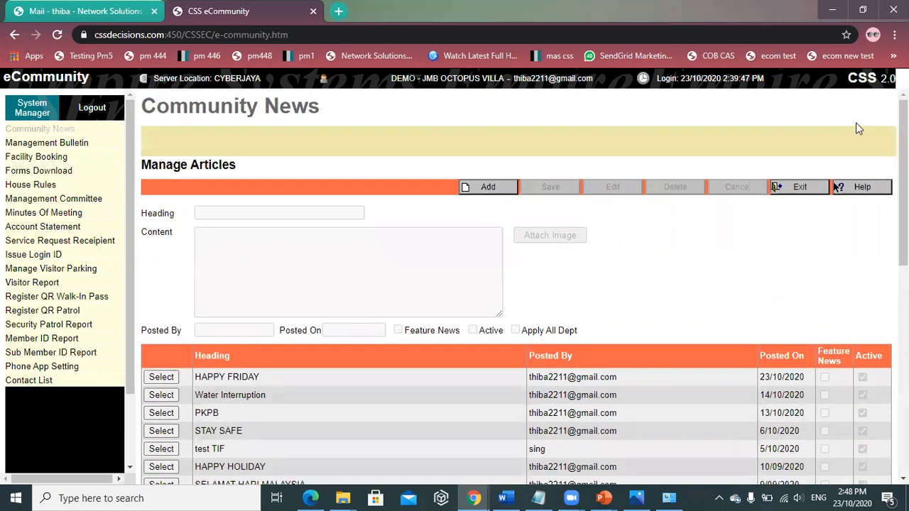
pyautogui.click(800, 188)
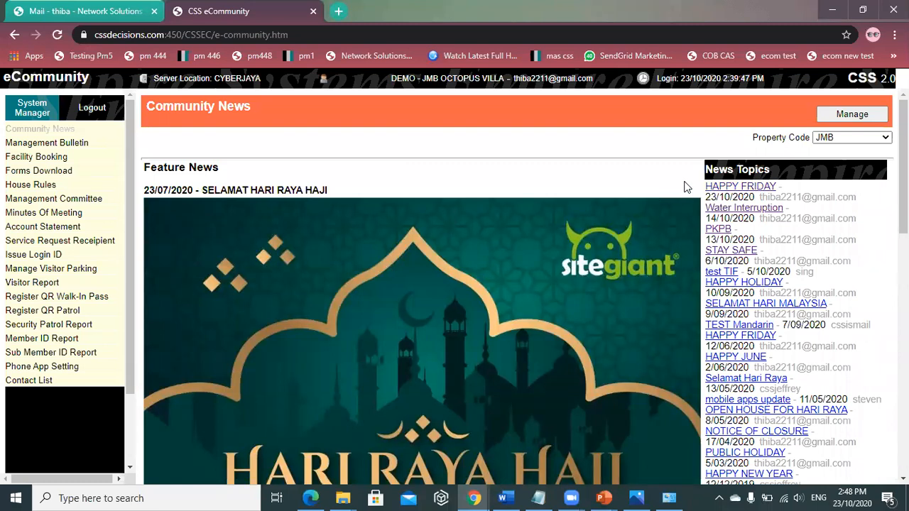
pyautogui.click(743, 189)
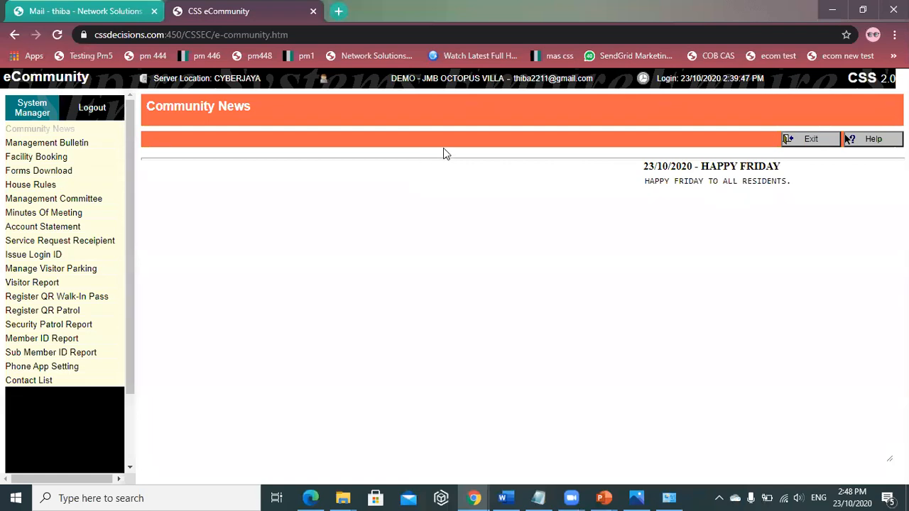
pyautogui.click(808, 141)
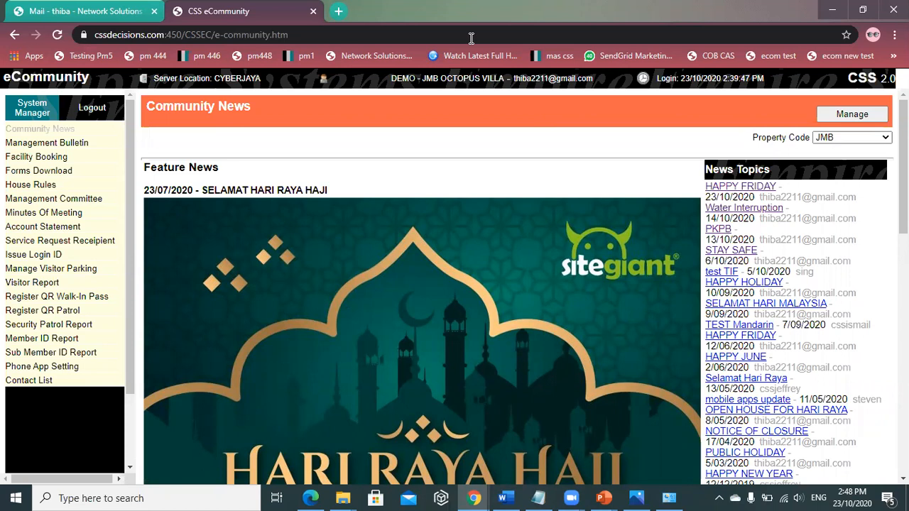
pyautogui.click(106, 11)
# - Search Google for 'HAPPY FRIDAY' and show the image results
pyautogui.click(227, 31)
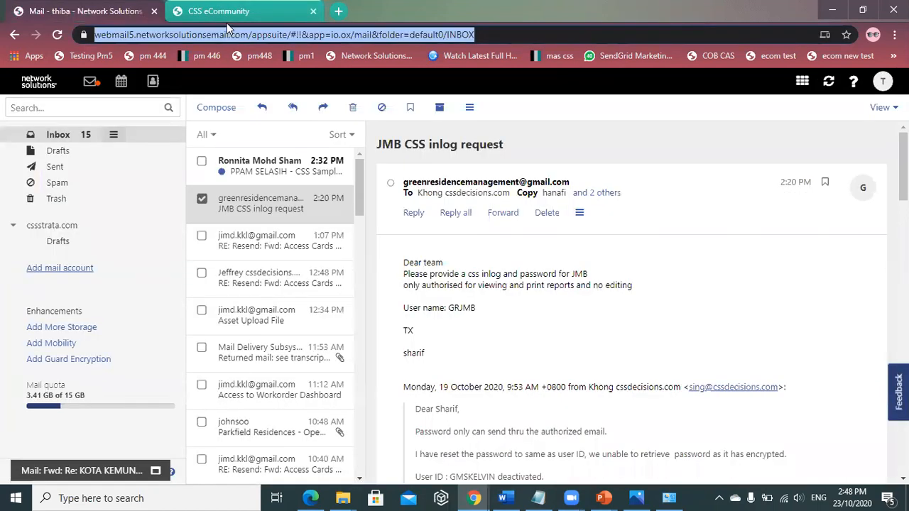
pyautogui.write('HAPP')
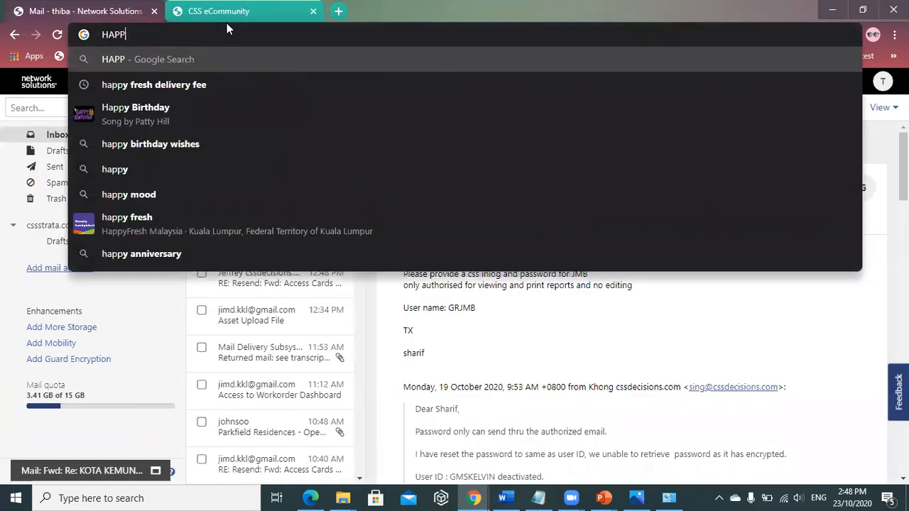
pyautogui.write('Y FR')
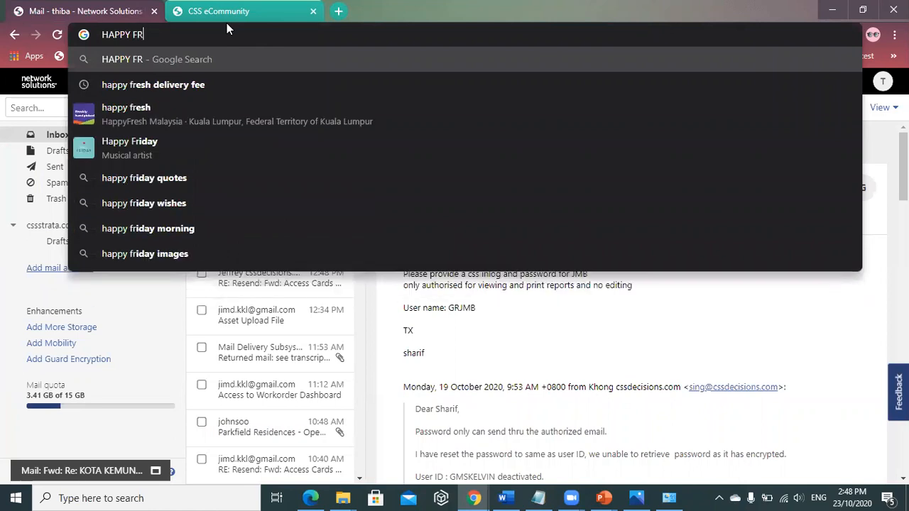
pyautogui.write('IDAY')
pyautogui.press('Return')
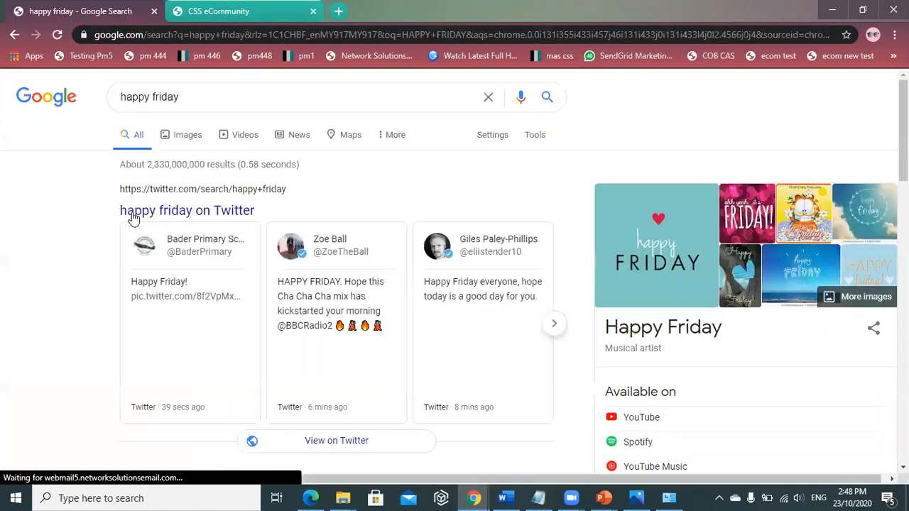
pyautogui.click(201, 140)
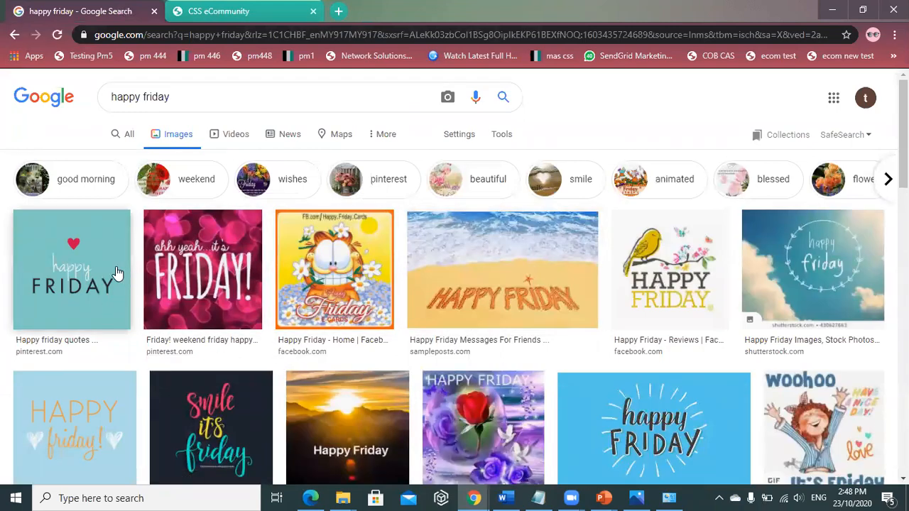
# - Save the first happy friday image result to the Desktop
pyautogui.moveTo(118, 273); pyautogui.dragTo(116, 290)
pyautogui.click(73, 286)
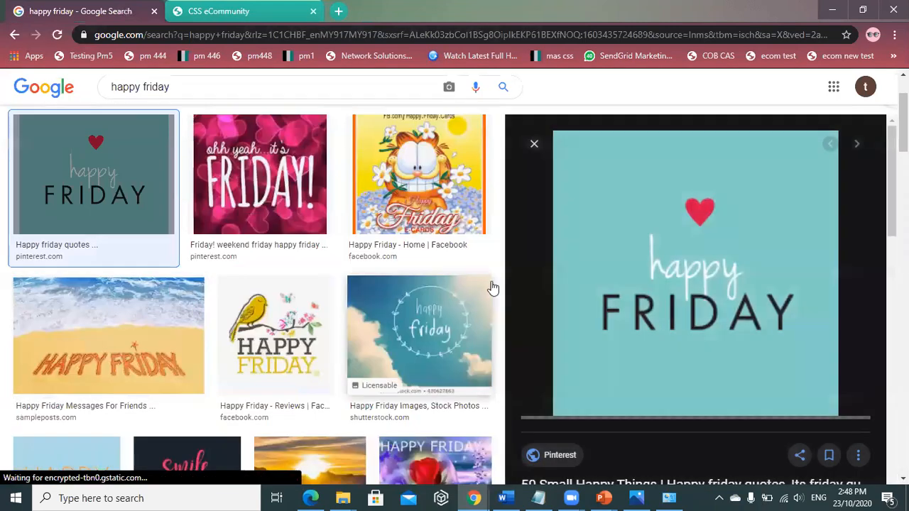
pyautogui.rightClick(695, 252)
pyautogui.click(767, 390)
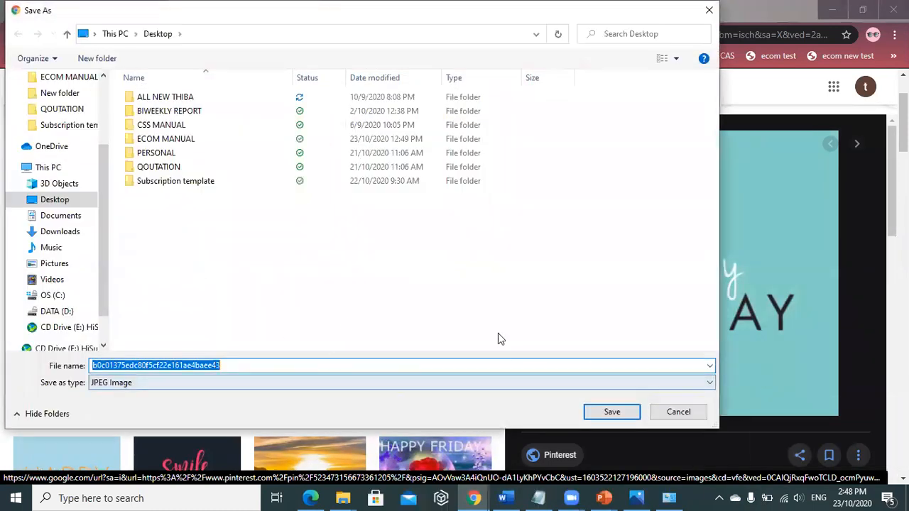
pyautogui.click(603, 412)
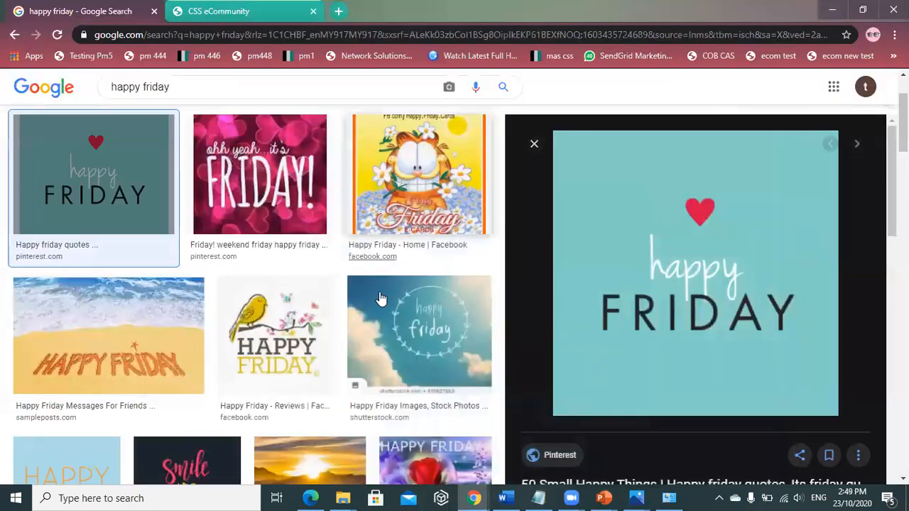
# - Preview the Shutterstock happy friday image and open its source page in a new tab
pyautogui.scroll(-2, 410, 213)
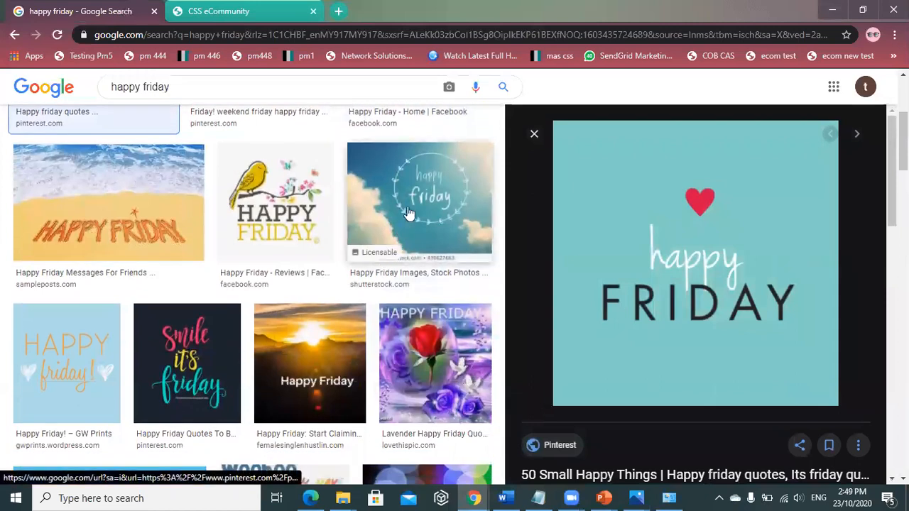
pyautogui.click(415, 199)
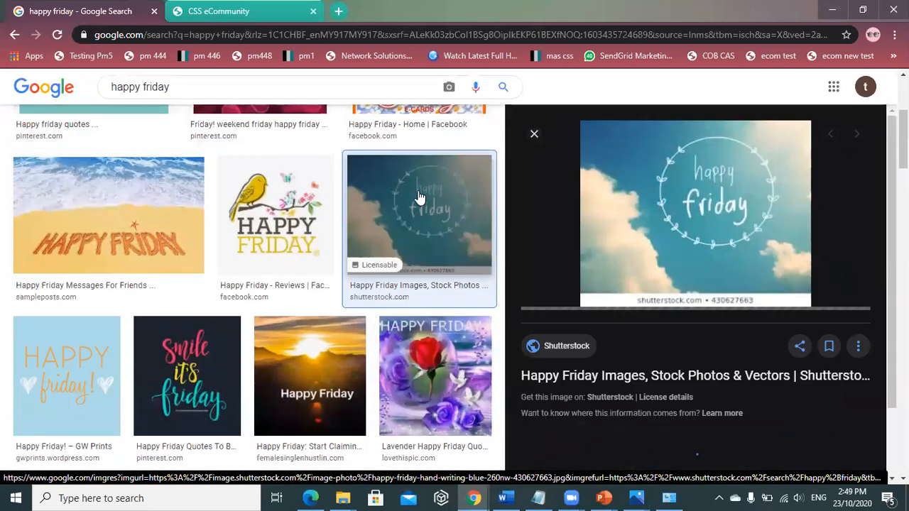
pyautogui.click(635, 213)
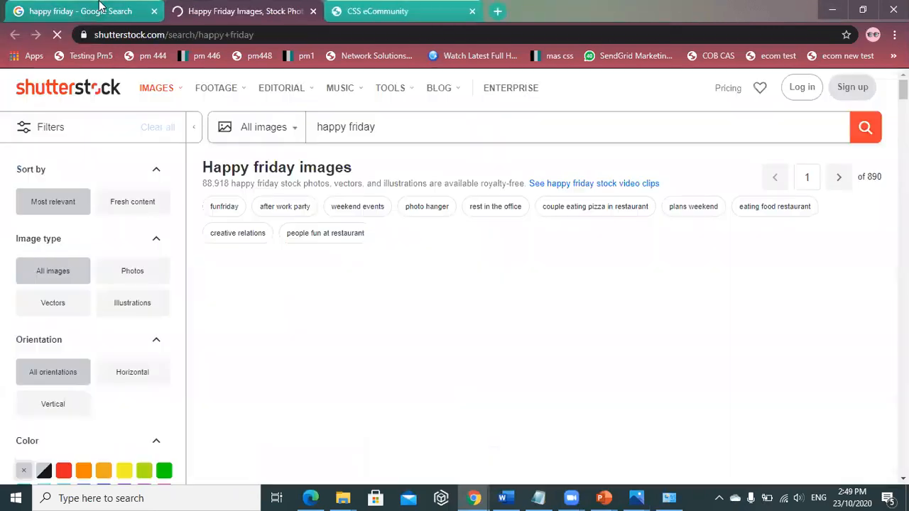
pyautogui.click(99, 7)
pyautogui.rightClick(675, 190)
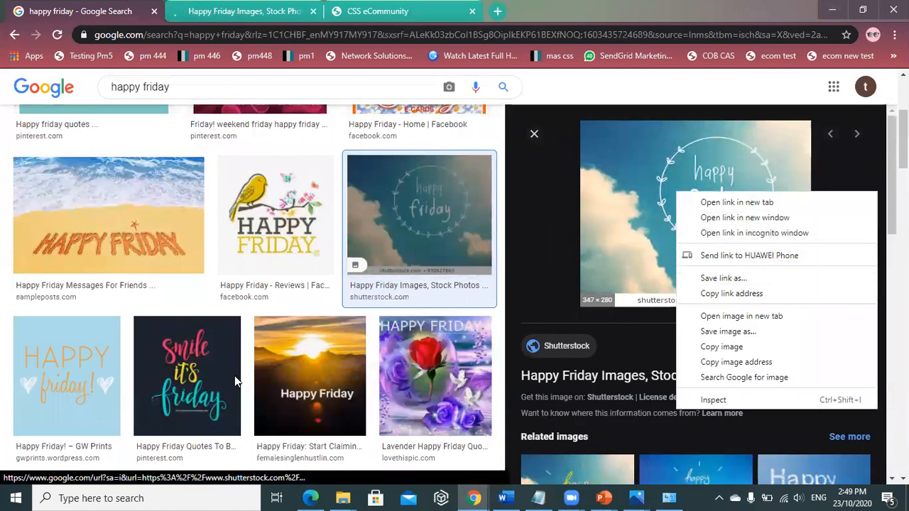
# - Save the blue-sky image to the Desktop as happy-friday-hand-writing-blue-260nw-430627663.webp
pyautogui.click(69, 376)
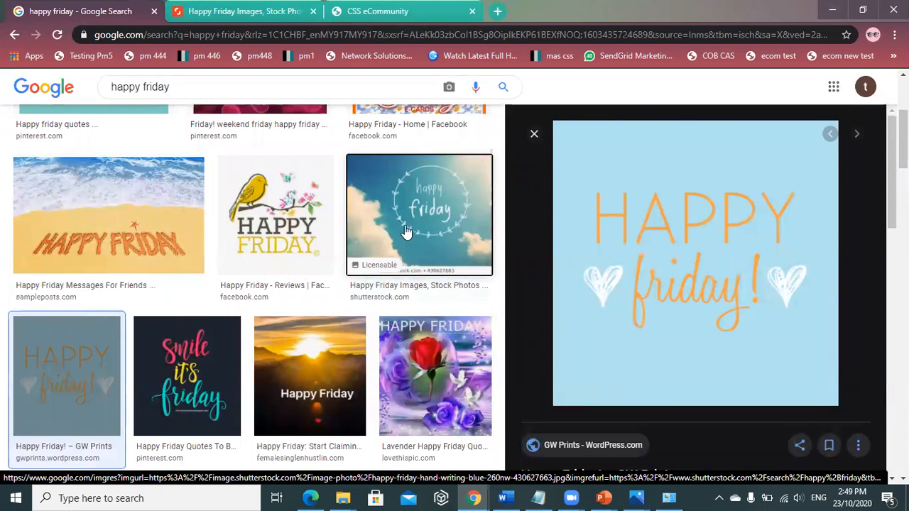
pyautogui.scroll(3, 599, 251)
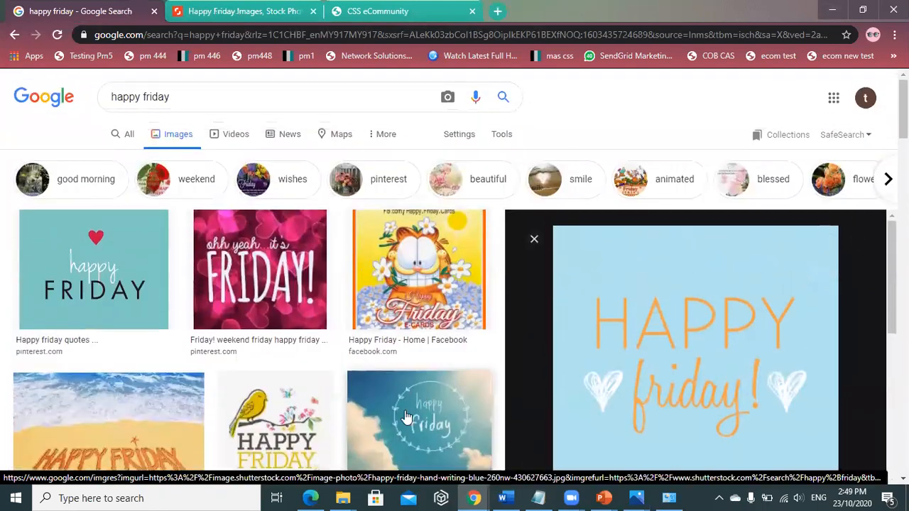
pyautogui.click(406, 417)
pyautogui.rightClick(707, 192)
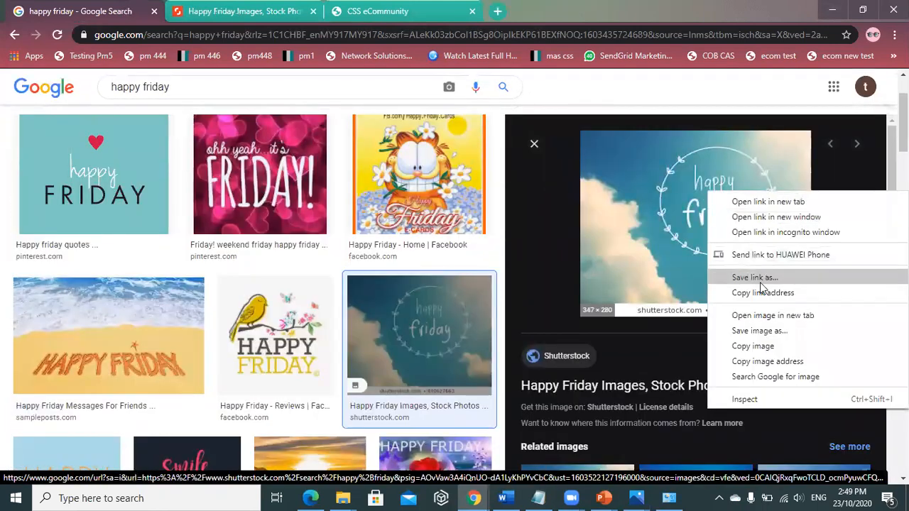
pyautogui.click(758, 332)
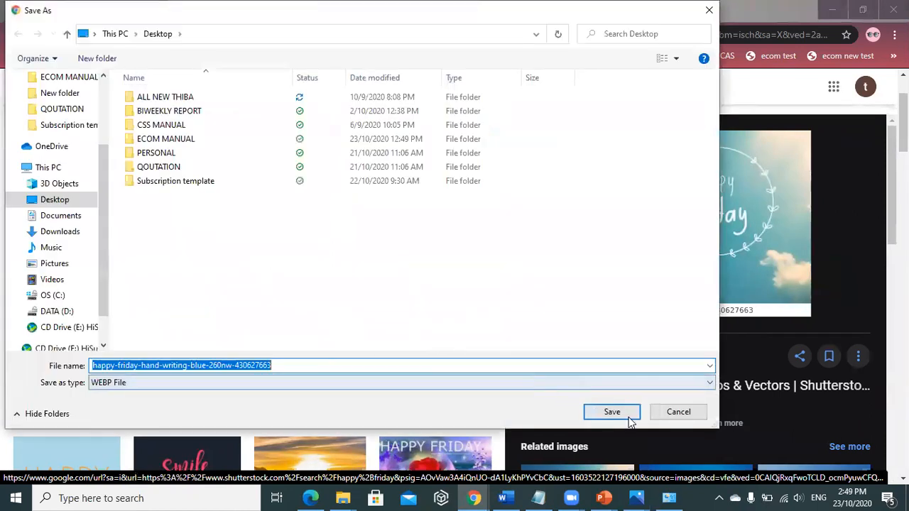
pyautogui.click(629, 419)
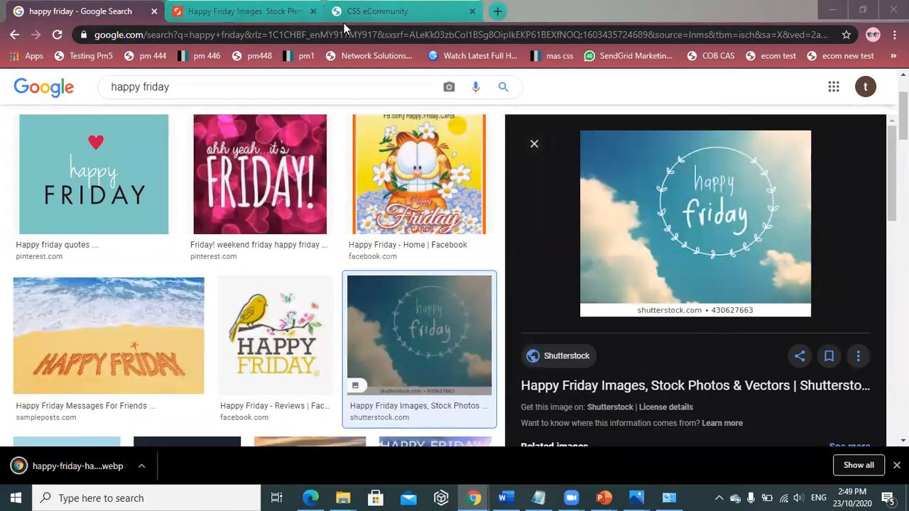
pyautogui.click(343, 14)
# - Load the HAPPY FRIDAY article in Manage Articles and open its Attach Image page
pyautogui.click(878, 116)
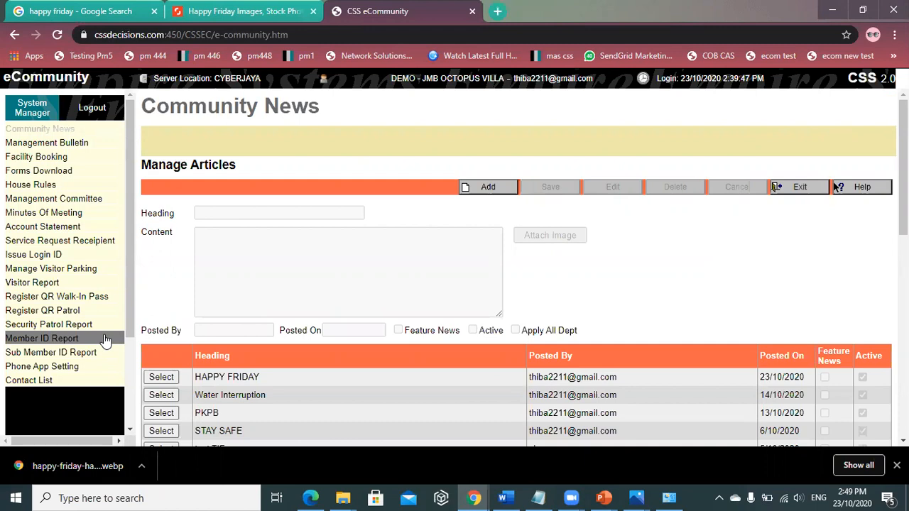
pyautogui.click(162, 378)
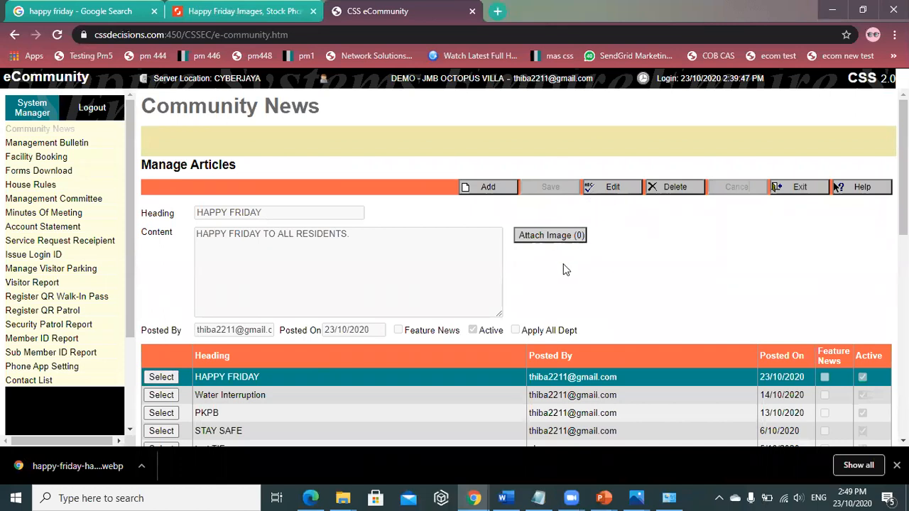
pyautogui.click(568, 239)
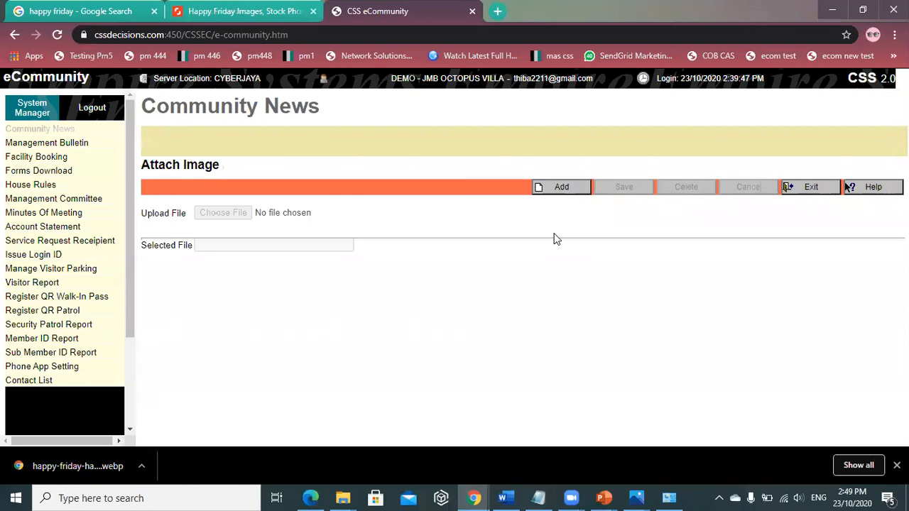
# - Upload b0c01375edc80f5cf22e161ae4baee43.jpg from Quick access as a new image attachment
pyautogui.click(548, 188)
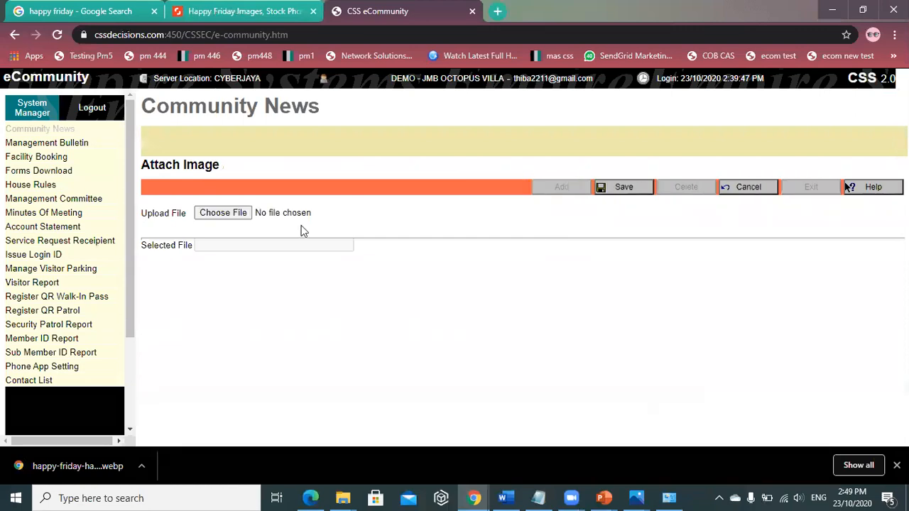
pyautogui.click(213, 213)
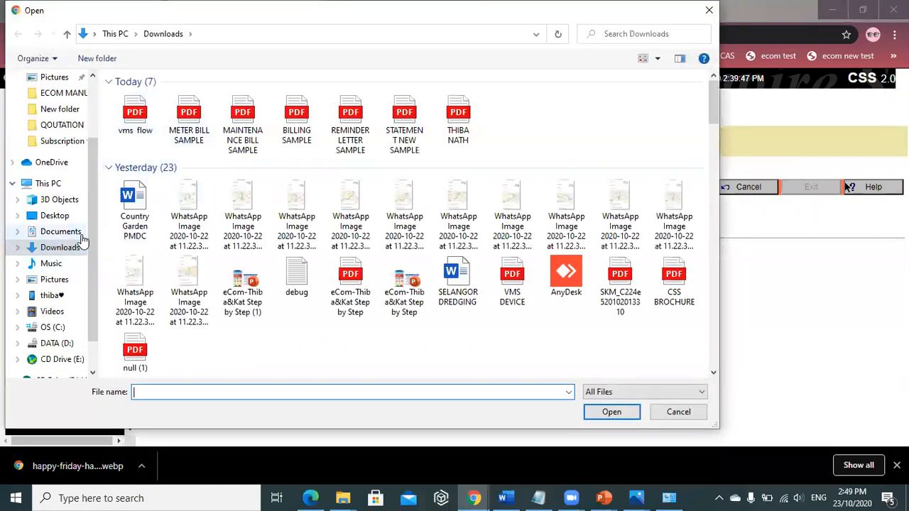
pyautogui.moveTo(96, 233); pyautogui.dragTo(95, 107)
pyautogui.click(58, 87)
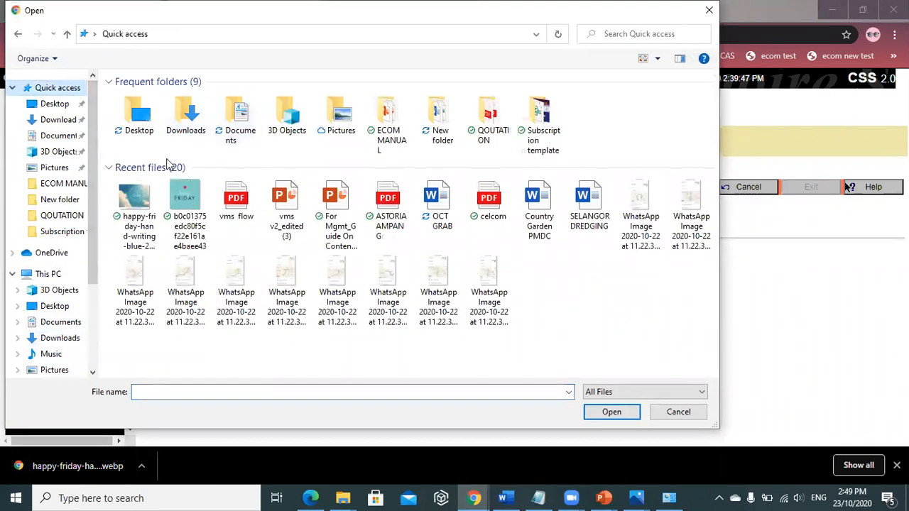
pyautogui.click(186, 202)
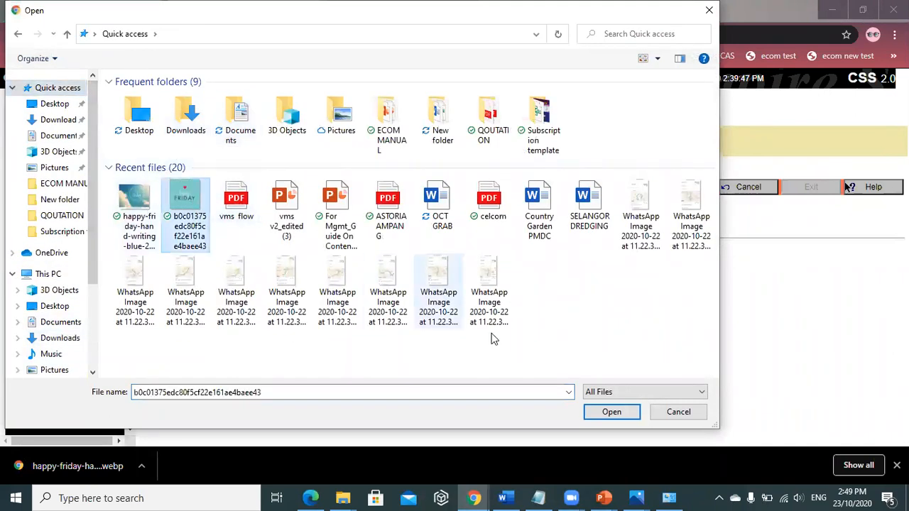
pyautogui.click(611, 414)
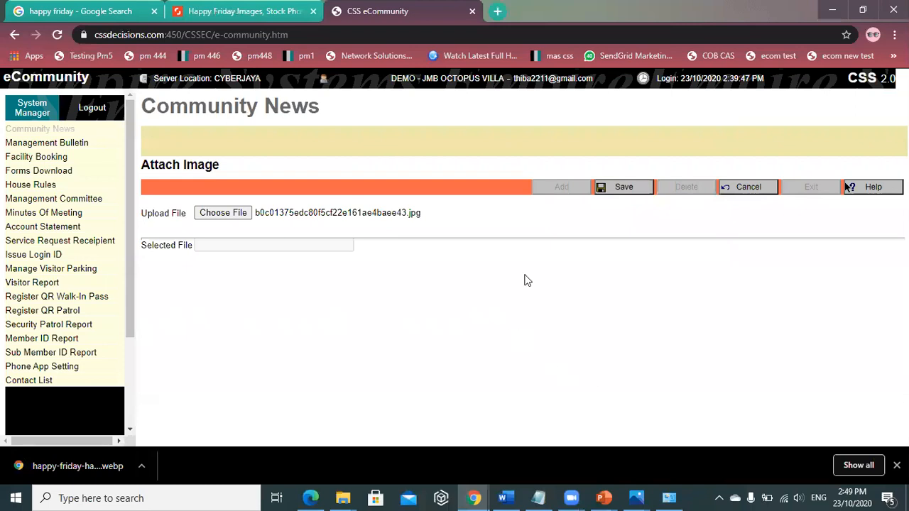
pyautogui.click(615, 191)
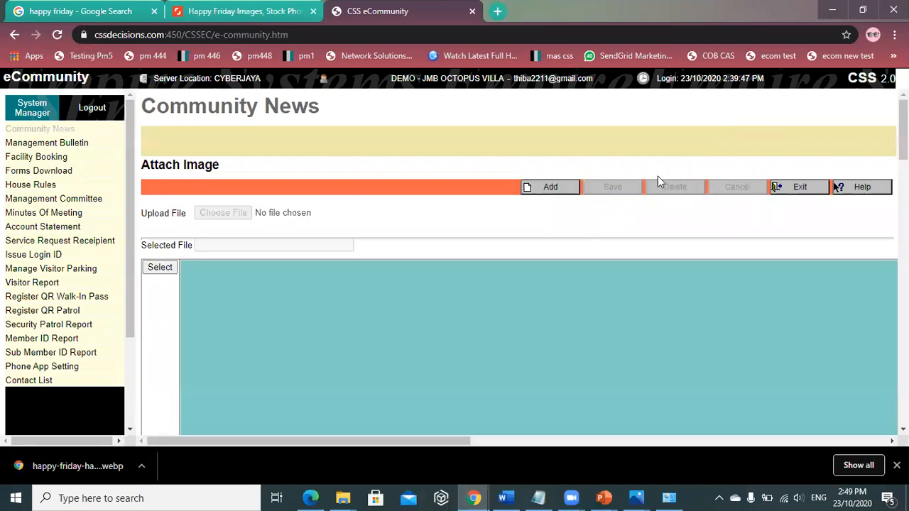
# - Upload the downloaded happy-friday webp as a second HAPPY FRIDAY attachment, then exit
pyautogui.click(568, 191)
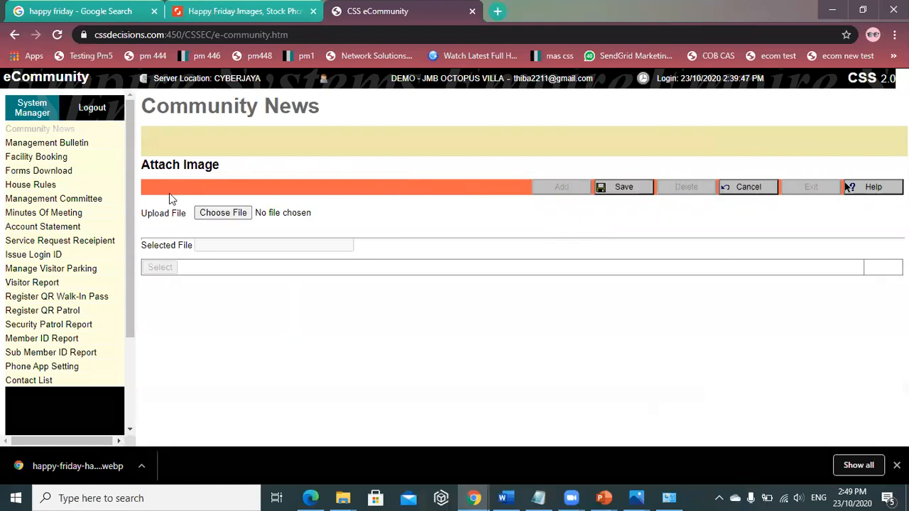
pyautogui.click(226, 213)
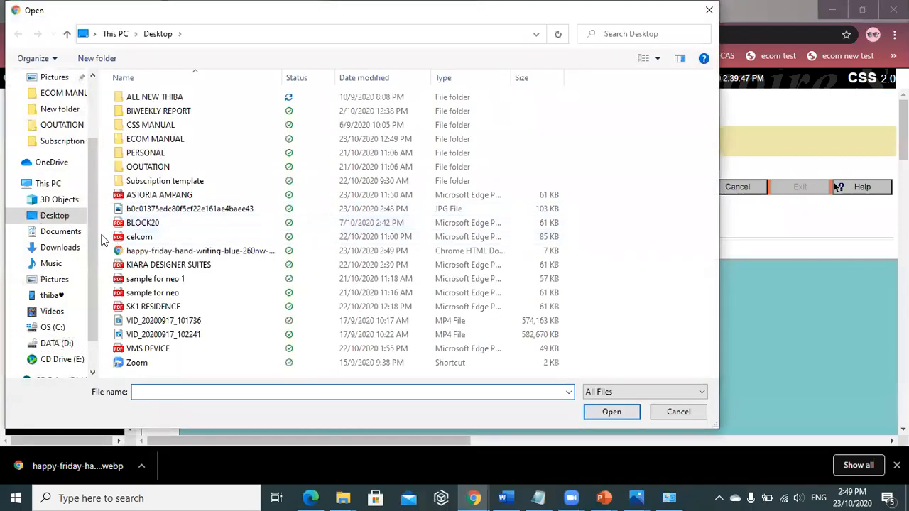
pyautogui.scroll(3, 57, 142)
pyautogui.click(70, 91)
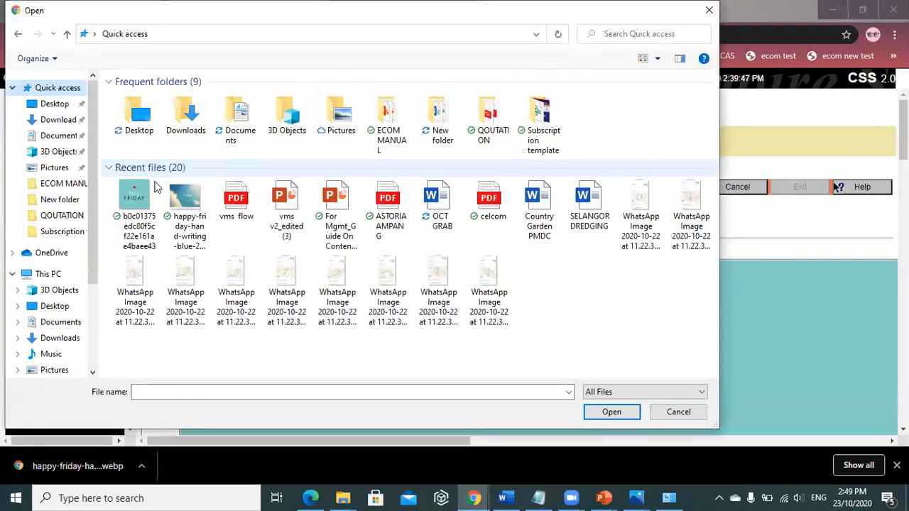
pyautogui.click(186, 209)
pyautogui.click(612, 413)
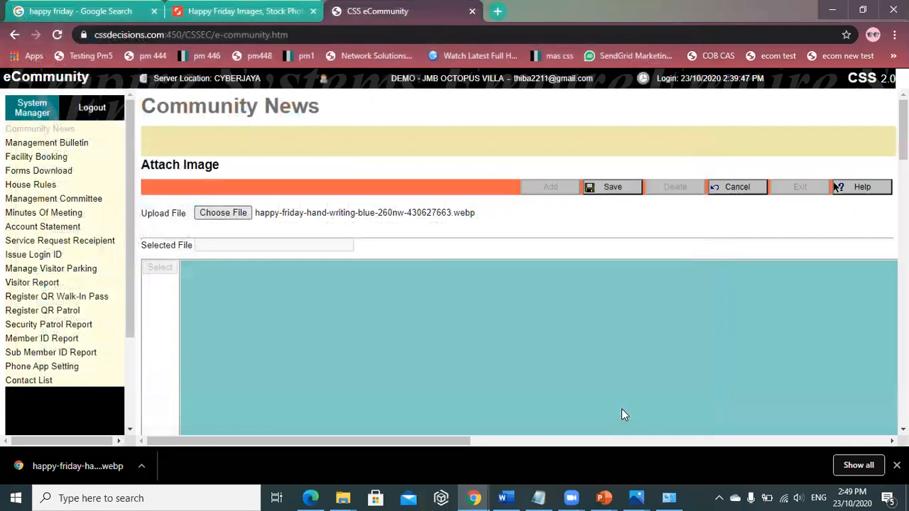
pyautogui.click(610, 187)
pyautogui.scroll(-8, 500, 291)
pyautogui.scroll(9, 499, 293)
pyautogui.click(781, 188)
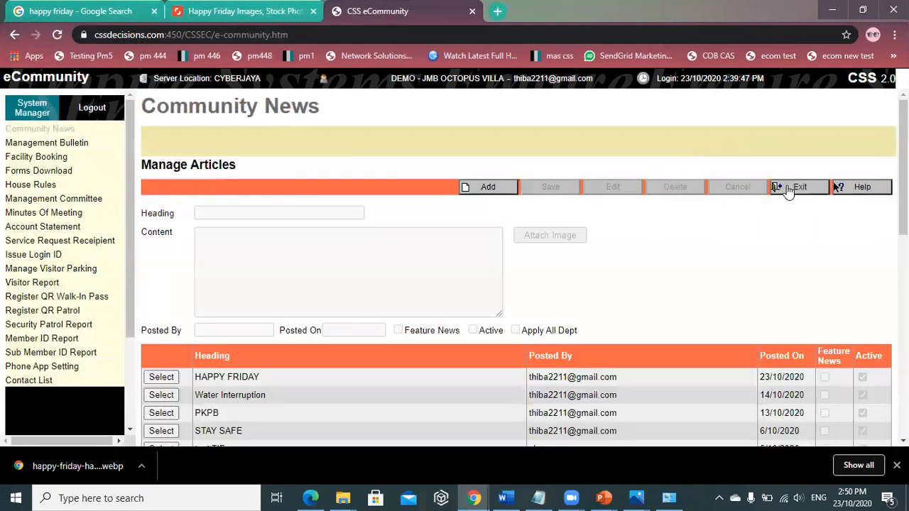
# - Reopen HAPPY FRIDAY's two attachments and delete the earlier b0c01375edc80f5cf22e161ae4baee43.jpg
pyautogui.click(161, 377)
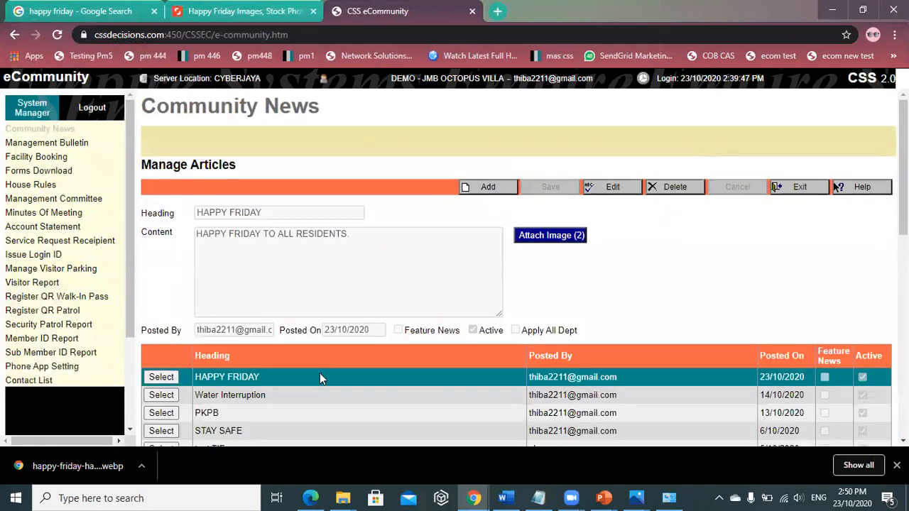
pyautogui.click(531, 235)
pyautogui.click(158, 269)
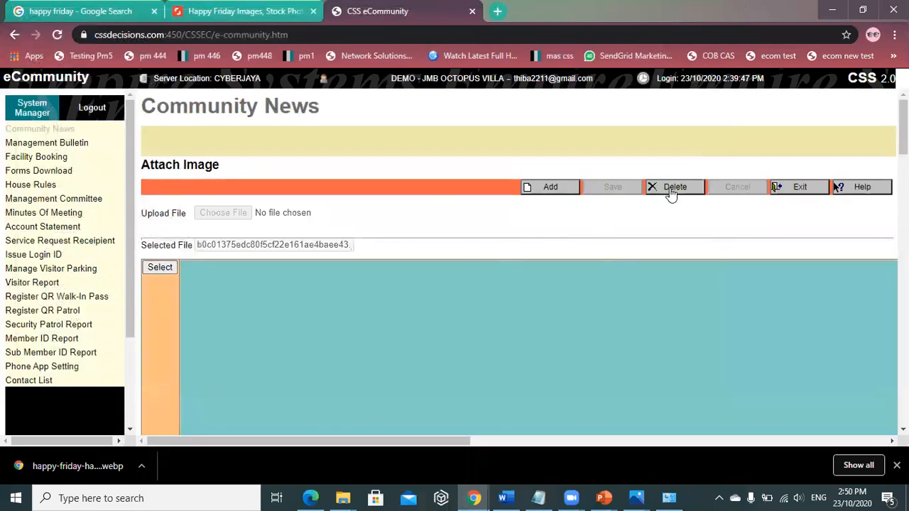
pyautogui.click(672, 189)
pyautogui.click(533, 111)
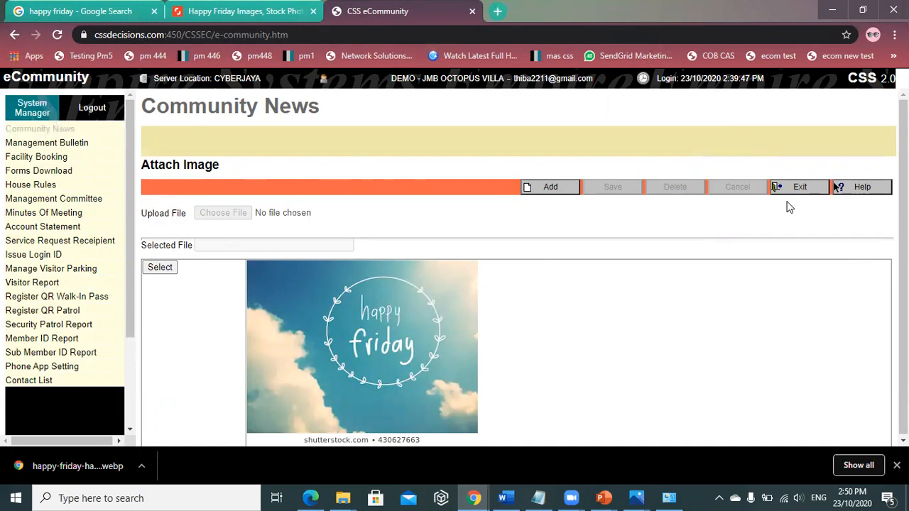
# - Exit the Attach Image page and Manage Articles to reach Community News
pyautogui.click(822, 188)
pyautogui.click(817, 187)
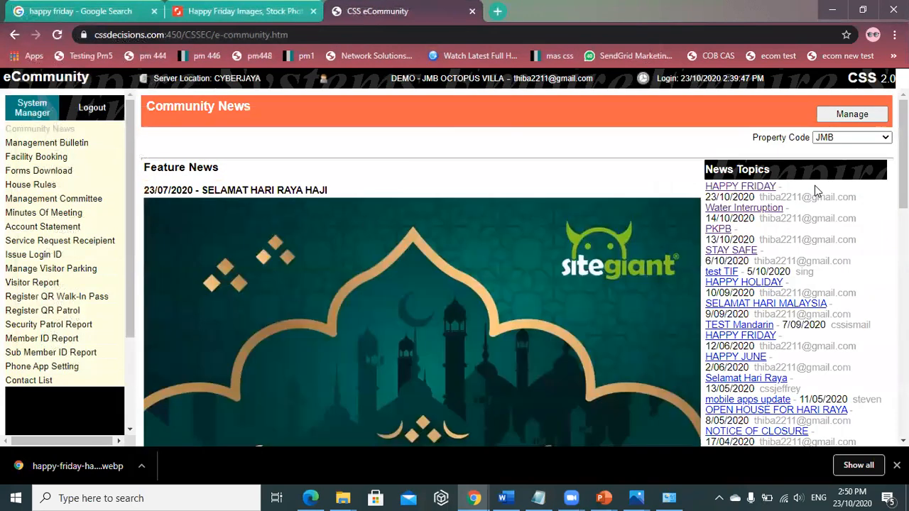
pyautogui.click(775, 189)
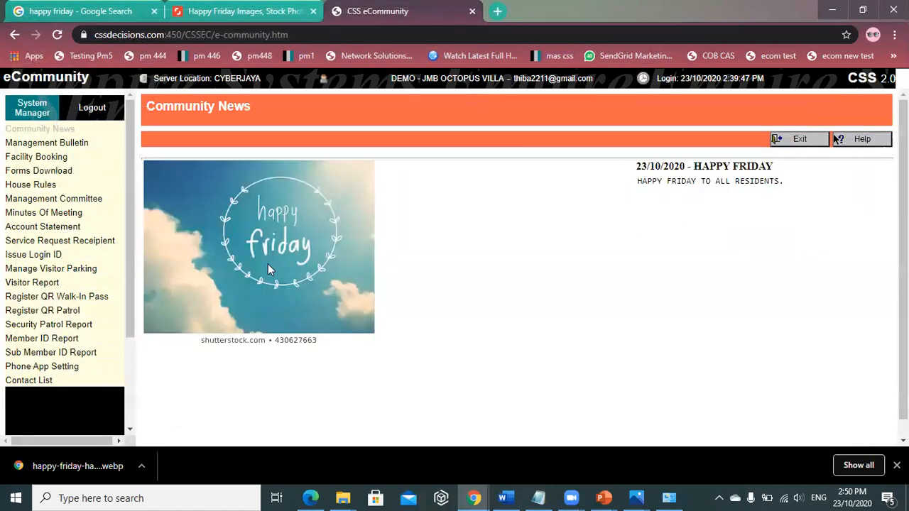
pyautogui.click(809, 142)
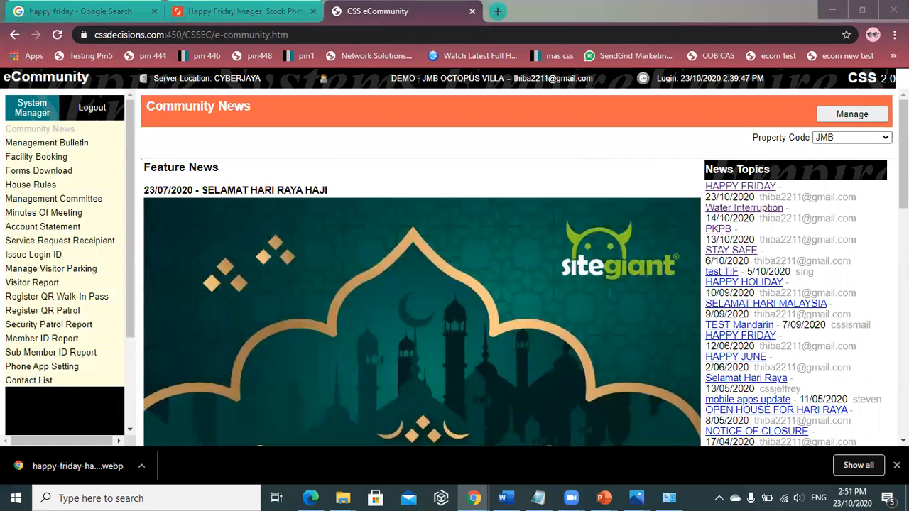
# - Re-save the HAPPY FRIDAY article with Feature News checked and exit to Community News
pyautogui.click(897, 466)
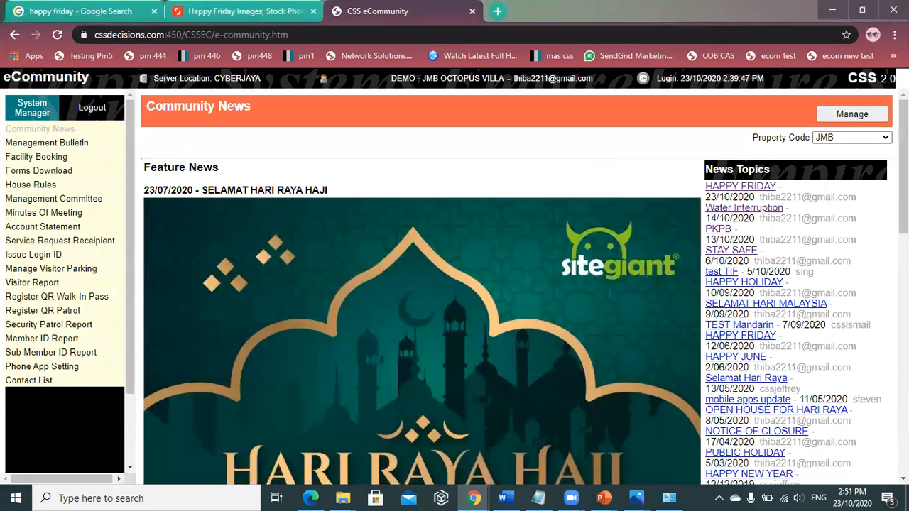
pyautogui.click(838, 116)
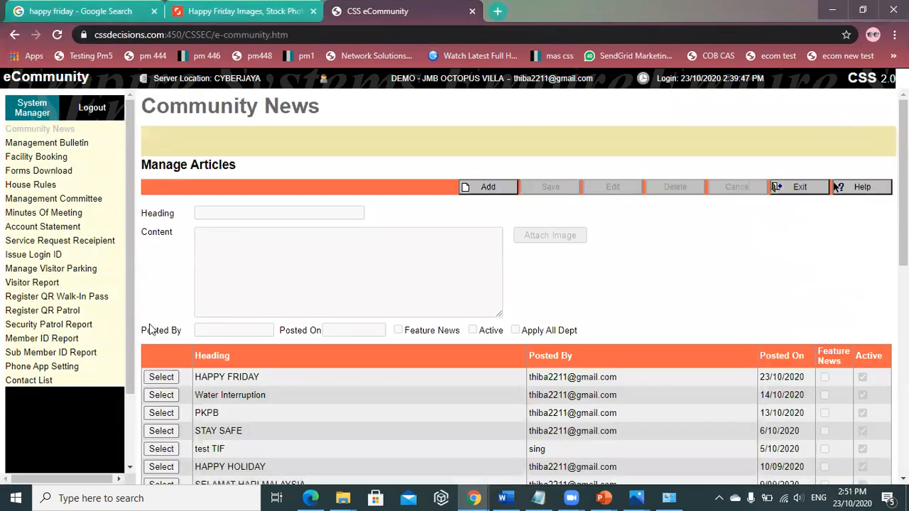
pyautogui.click(161, 378)
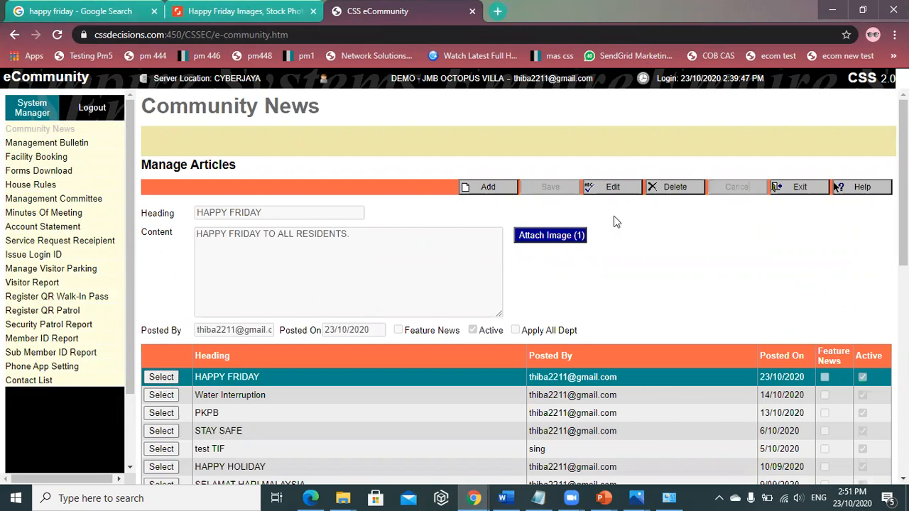
pyautogui.click(600, 193)
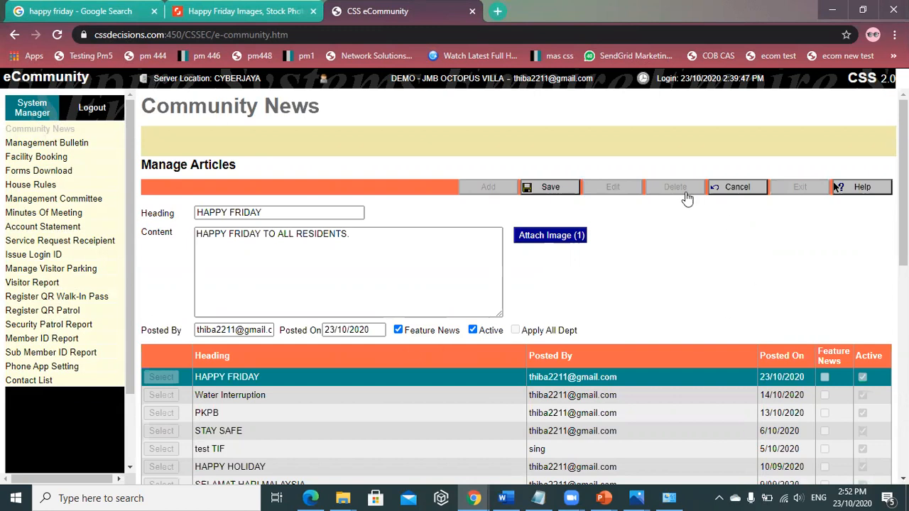
pyautogui.click(550, 187)
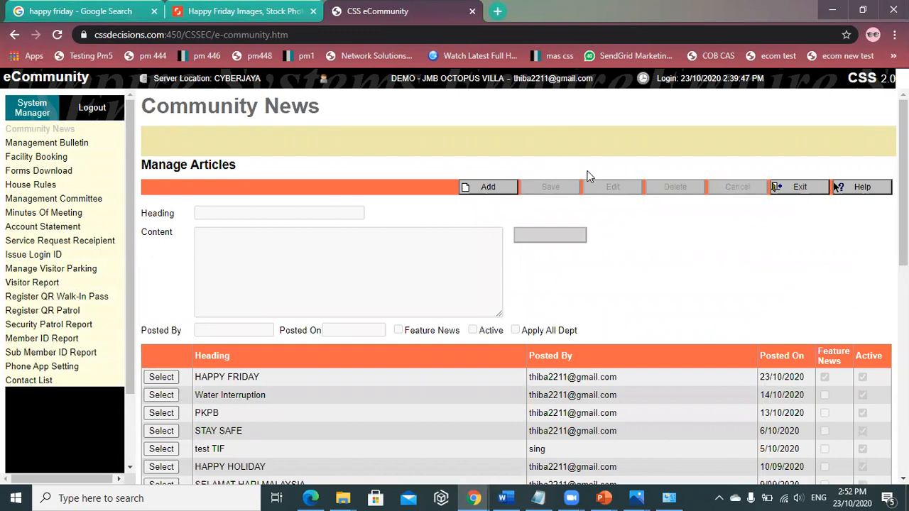
pyautogui.click(802, 192)
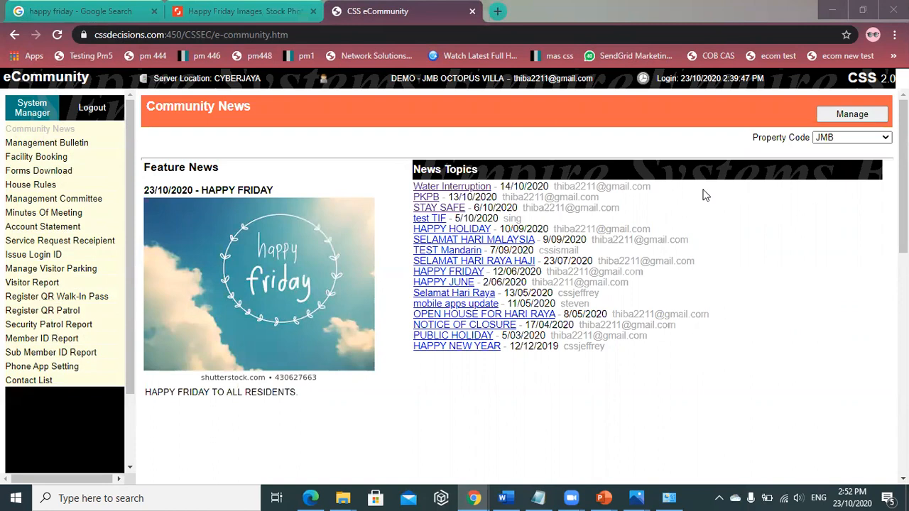
# - Select the PKPB article dated 13/10/2020 in Manage Articles and delete it
pyautogui.click(852, 115)
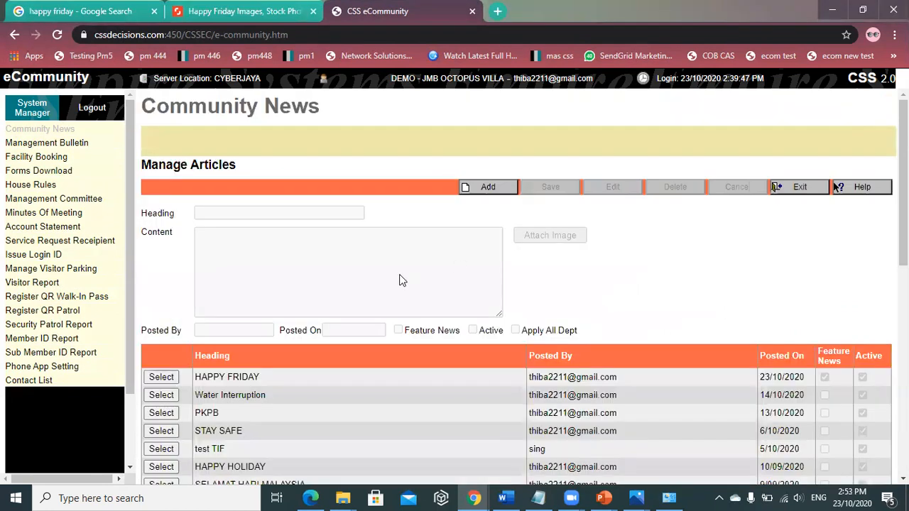
pyautogui.scroll(-2, 400, 278)
pyautogui.scroll(2, 728, 161)
pyautogui.scroll(-1, 480, 345)
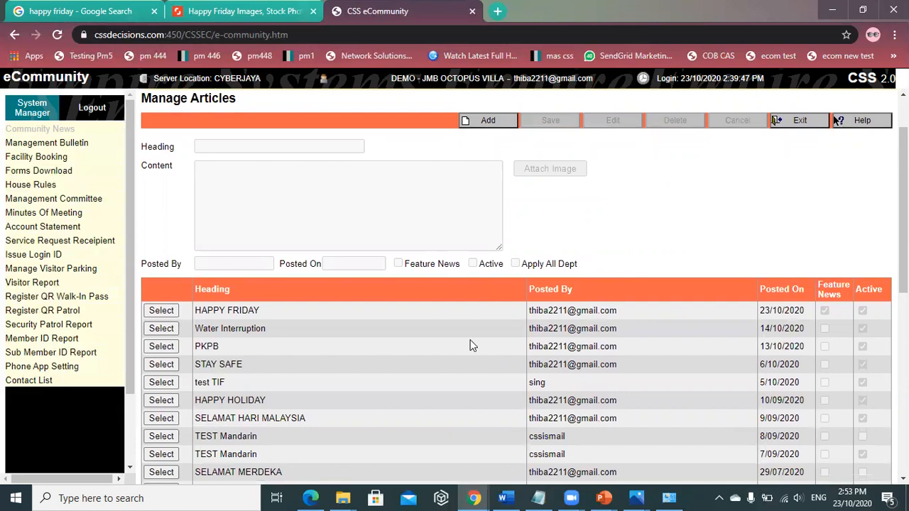
pyautogui.click(162, 346)
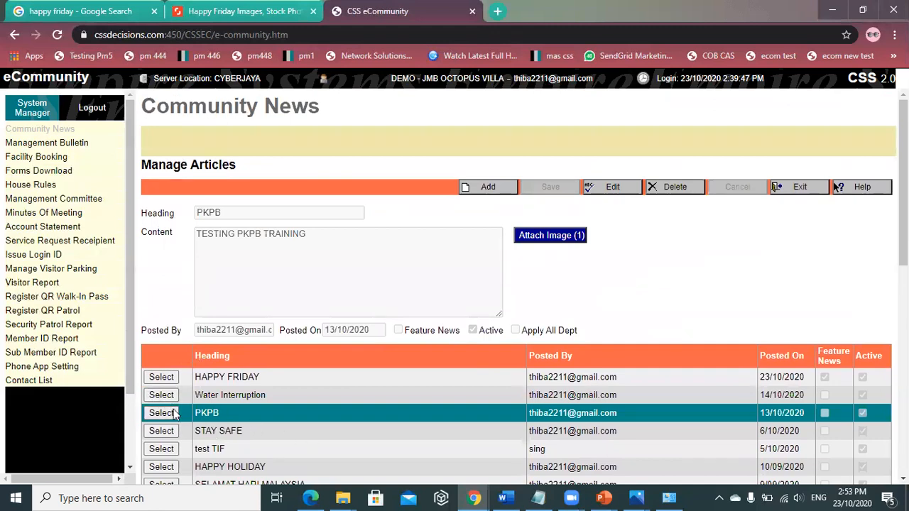
pyautogui.click(677, 192)
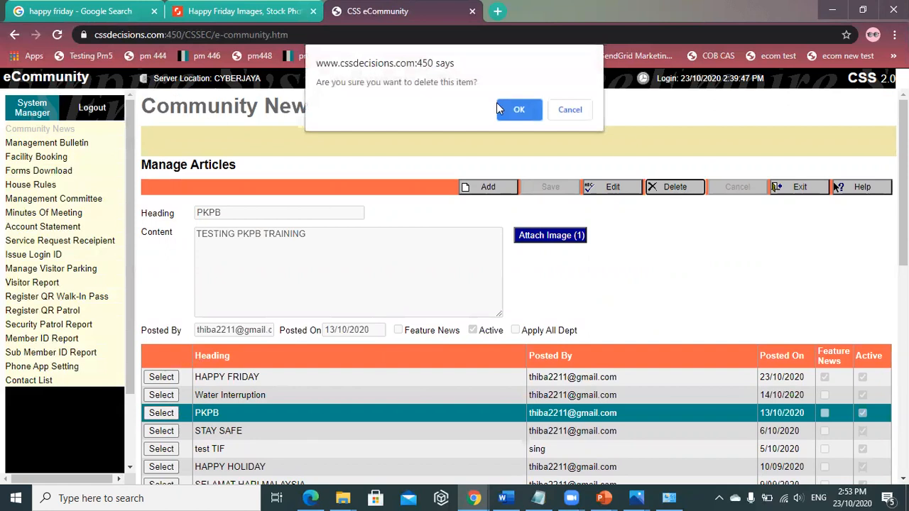
pyautogui.click(520, 110)
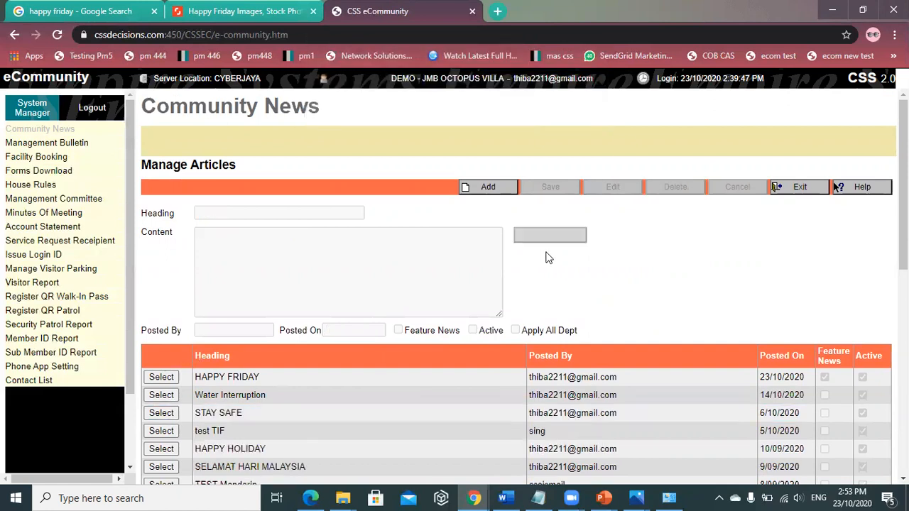
pyautogui.scroll(-5, 391, 336)
pyautogui.scroll(1, 590, 313)
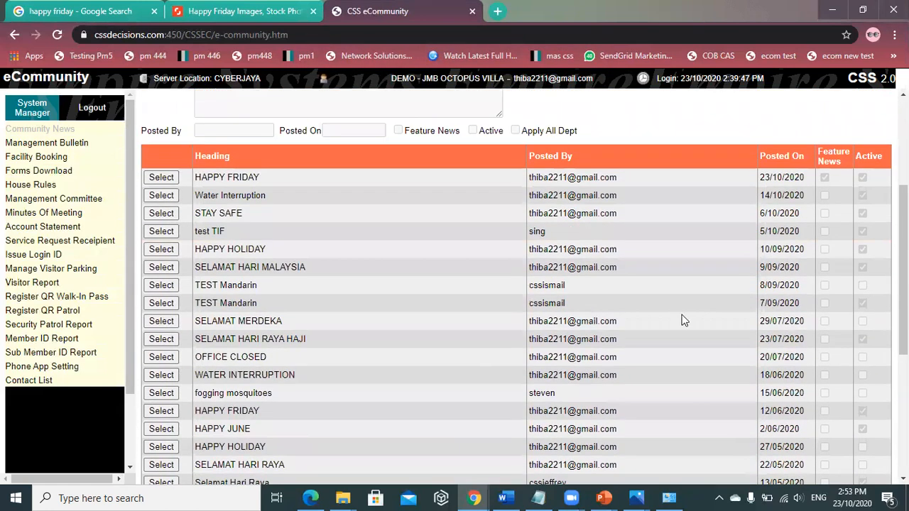
# - Edit the HAPPY HOLIDAY article, untick Active, save it and exit to Community News
pyautogui.click(161, 304)
pyautogui.scroll(-2, 341, 277)
pyautogui.scroll(-2, 834, 400)
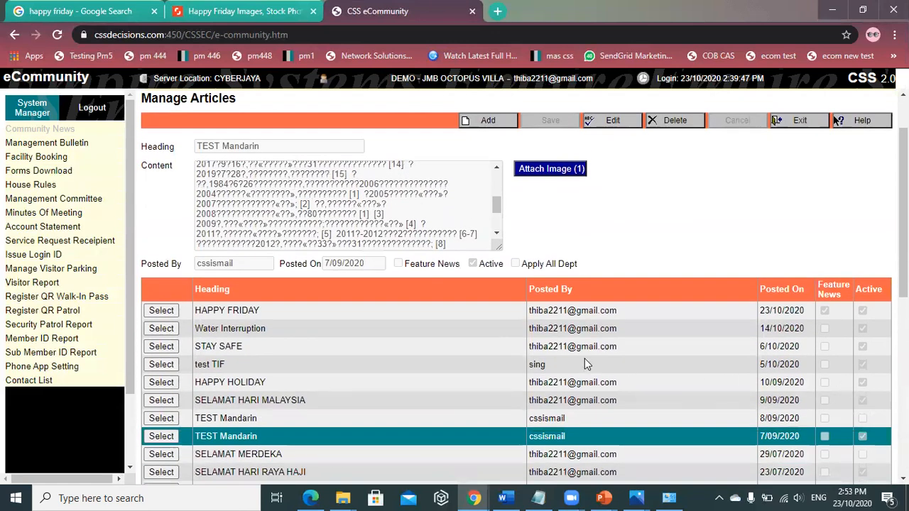
pyautogui.click(161, 382)
pyautogui.scroll(-2, 309, 339)
pyautogui.scroll(2, 489, 297)
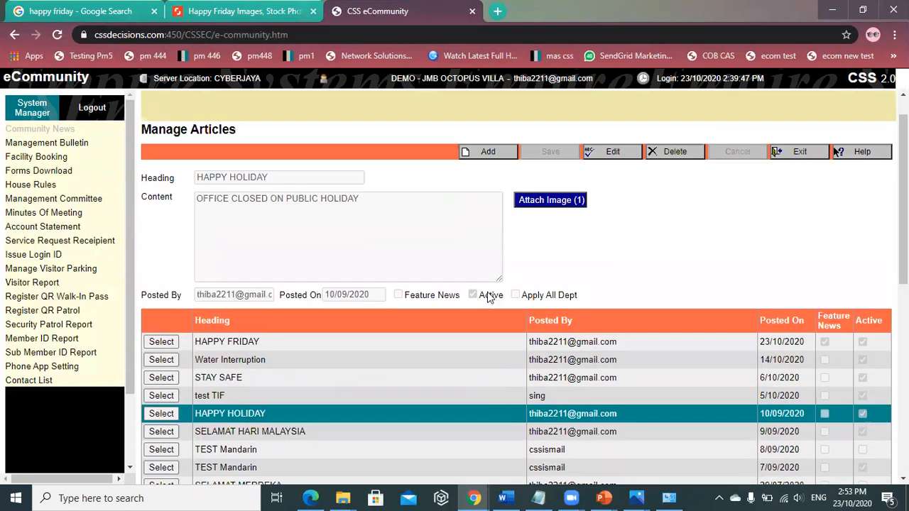
pyautogui.scroll(1, 489, 297)
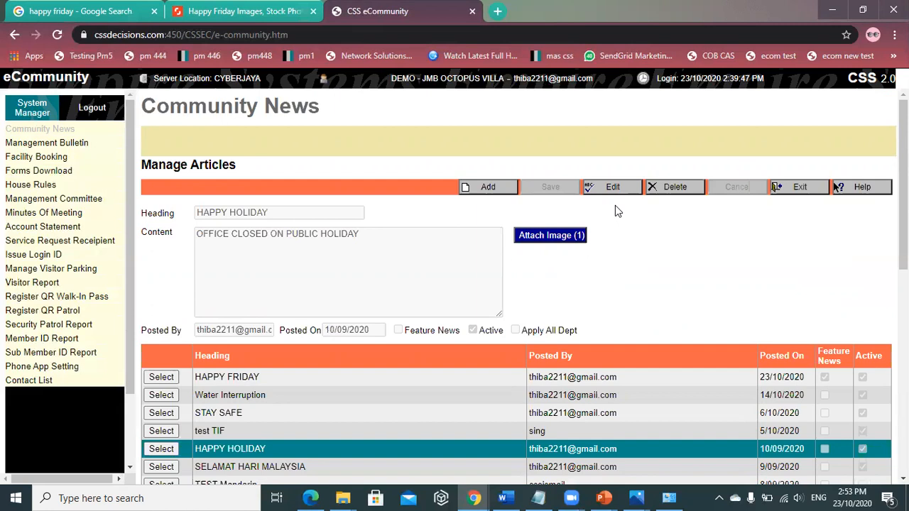
pyautogui.click(611, 187)
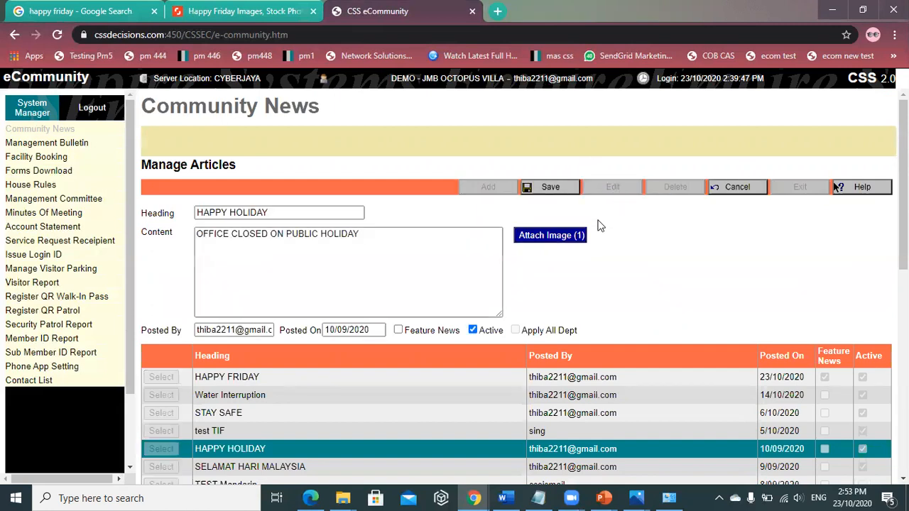
pyautogui.click(473, 330)
pyautogui.click(560, 186)
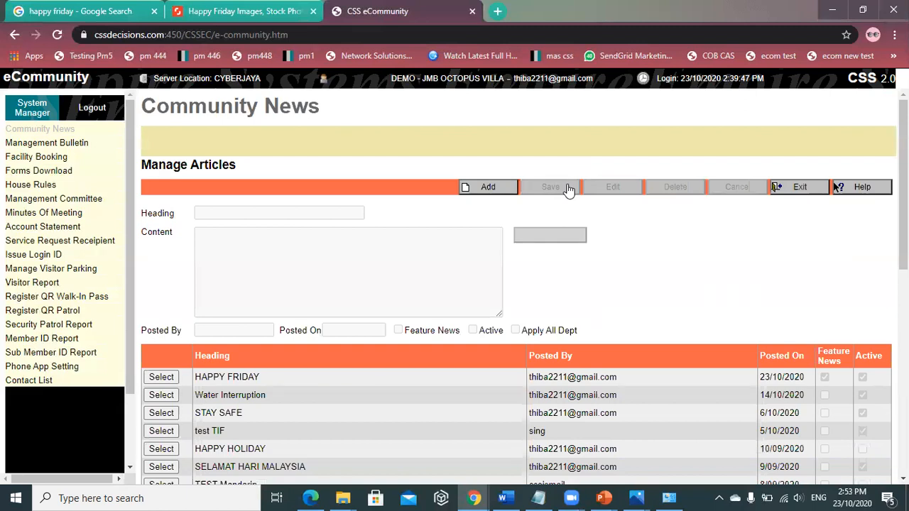
pyautogui.click(800, 188)
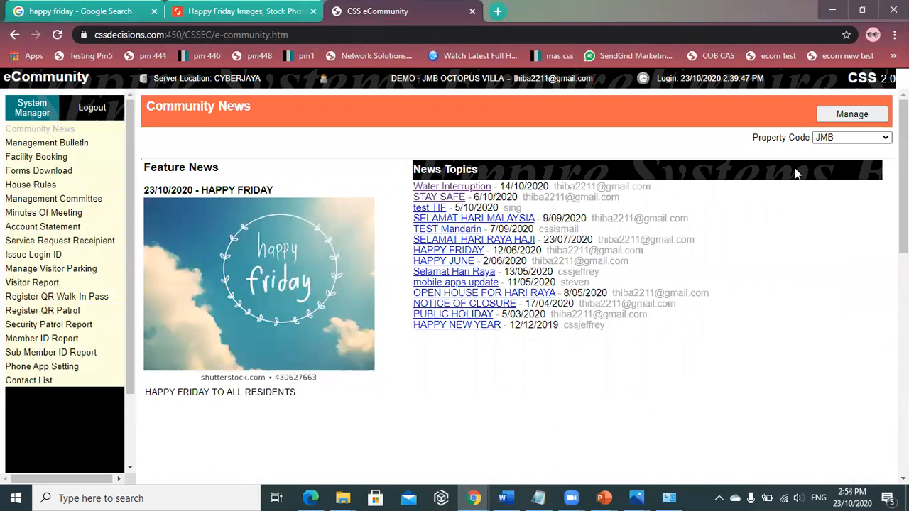
# - Open Management Bulletin from the sidebar to list JMB's dated bulletins
pyautogui.click(90, 143)
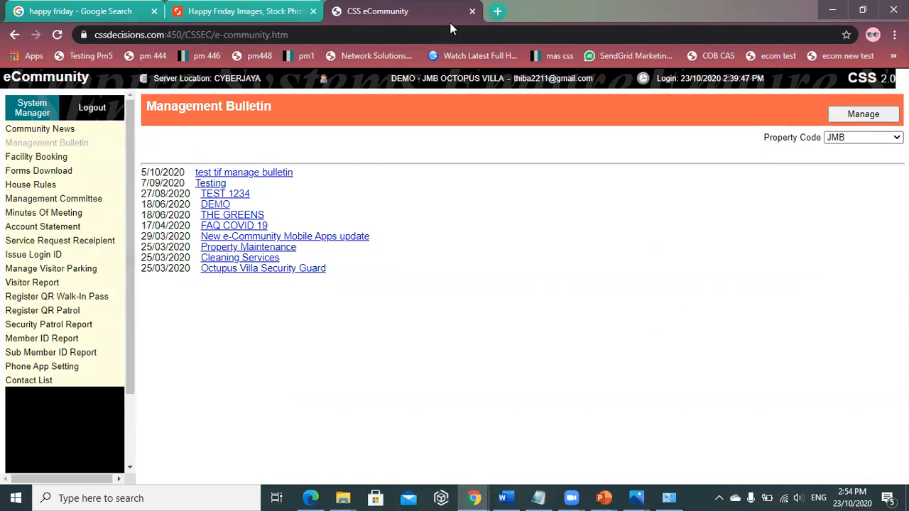
# - Add celcom.pdf as a new bulletin titled TRAINING TEST, save it and return to the list
pyautogui.click(867, 113)
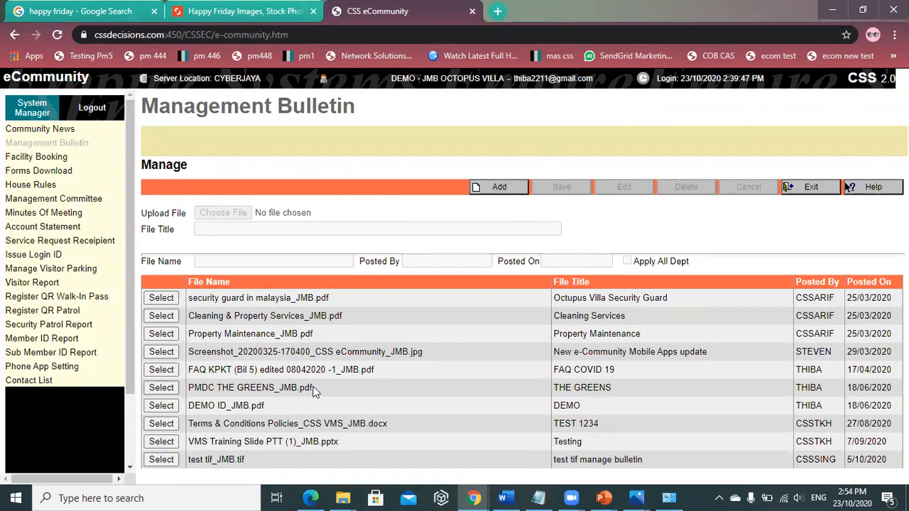
pyautogui.click(483, 186)
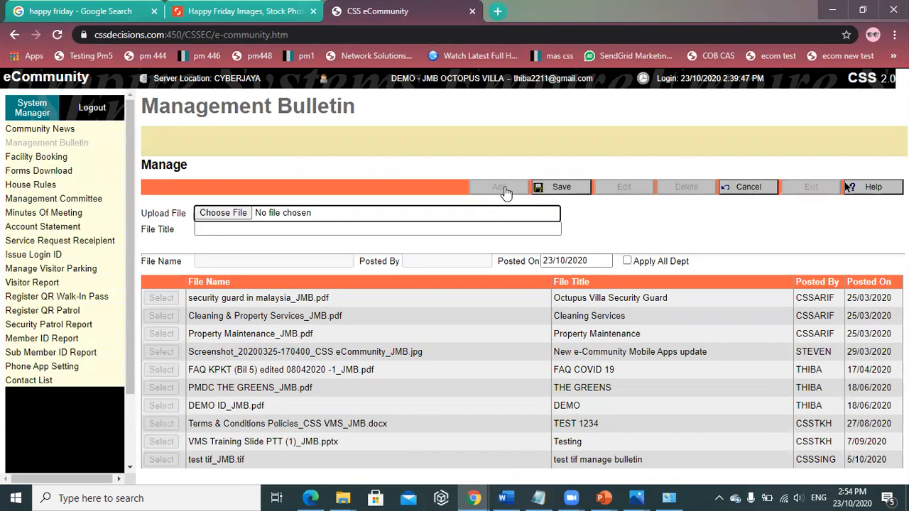
pyautogui.click(231, 216)
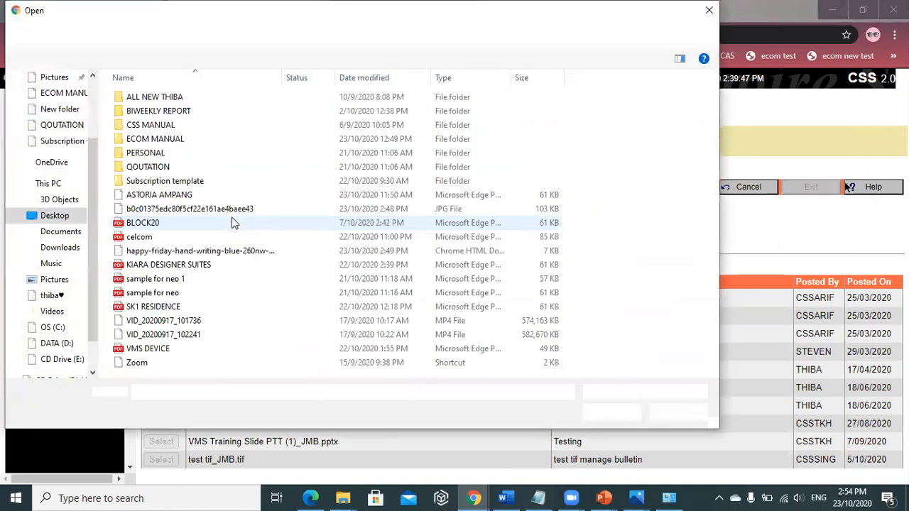
pyautogui.doubleClick(163, 236)
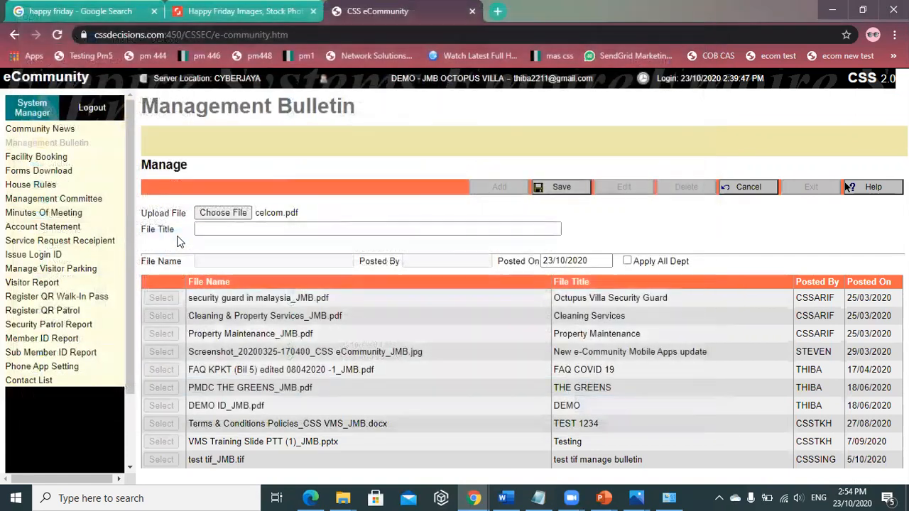
pyautogui.click(227, 228)
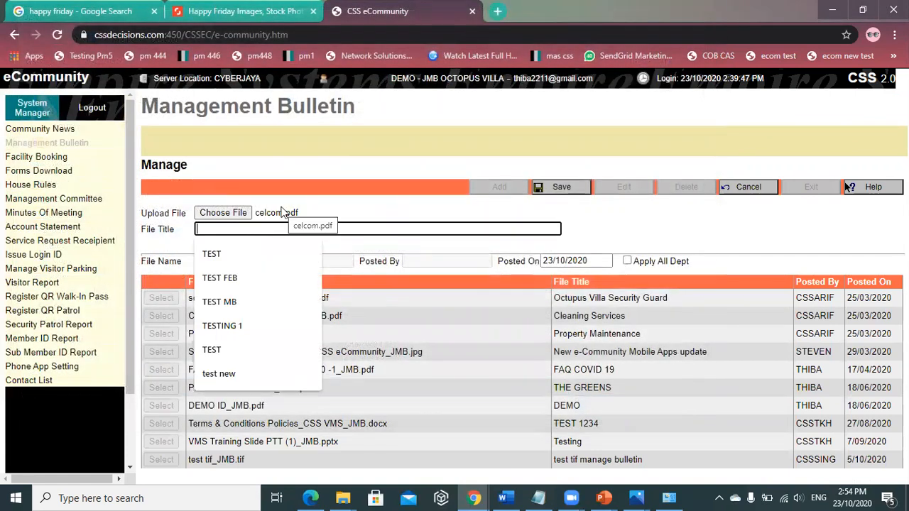
pyautogui.write('TRAIN')
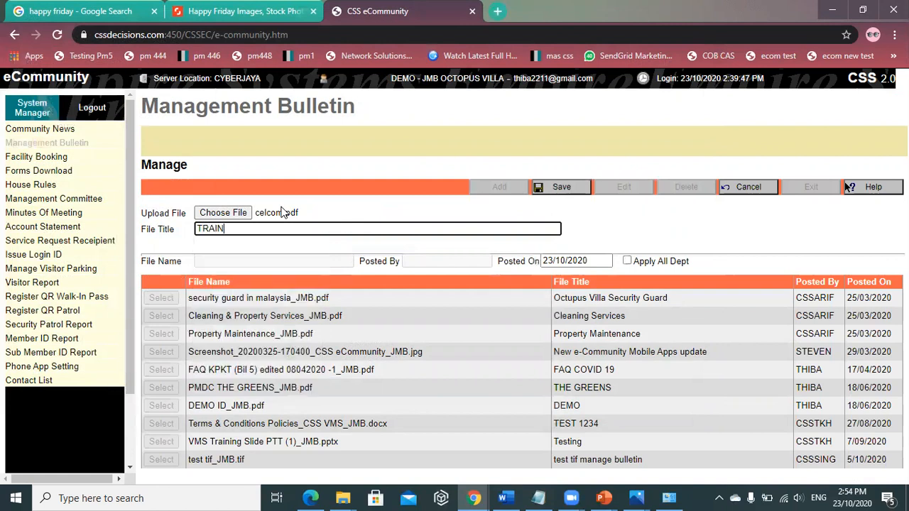
pyautogui.write('ING TEST')
pyautogui.click(569, 191)
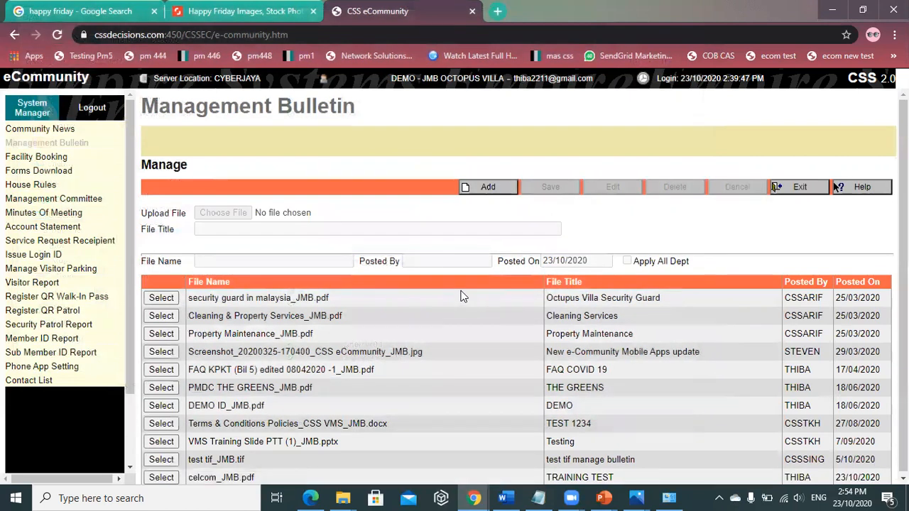
pyautogui.click(807, 188)
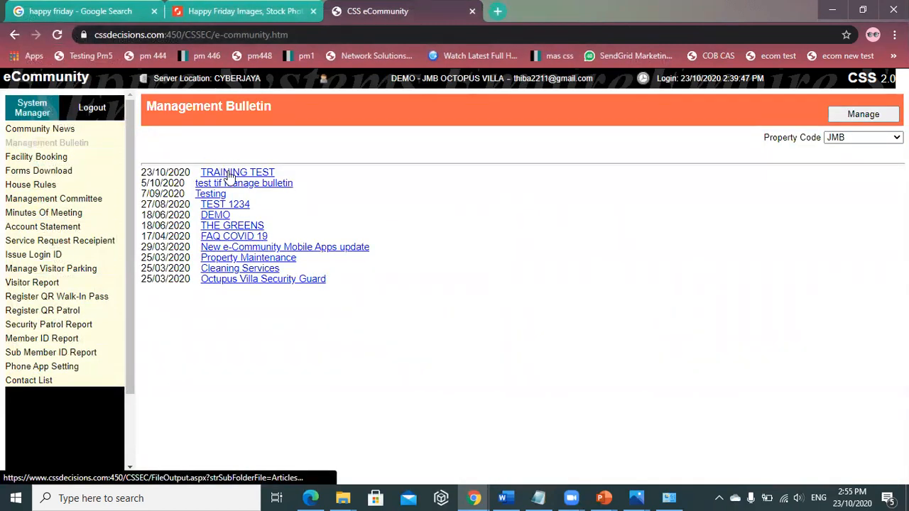
# - Delete the FAQ COVID 19 bulletin entry, then go to the Facility Booking calendar
pyautogui.click(864, 113)
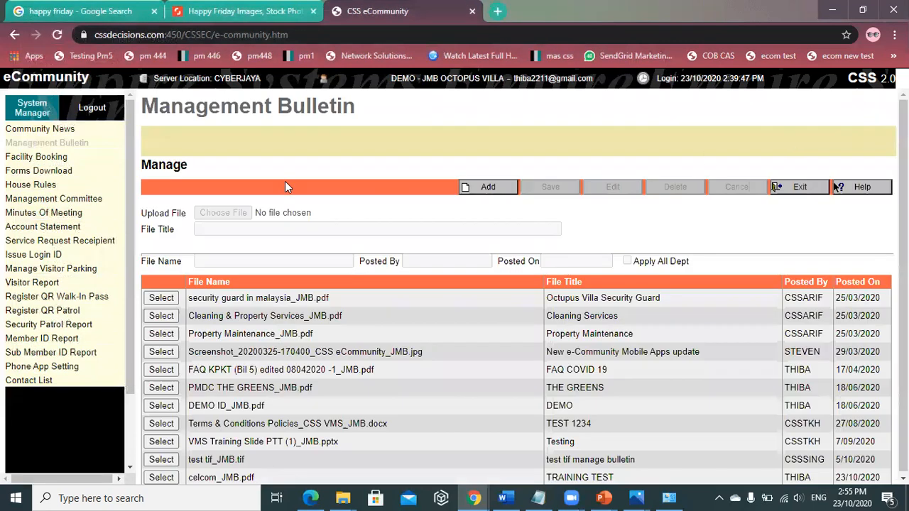
pyautogui.scroll(-1, 208, 327)
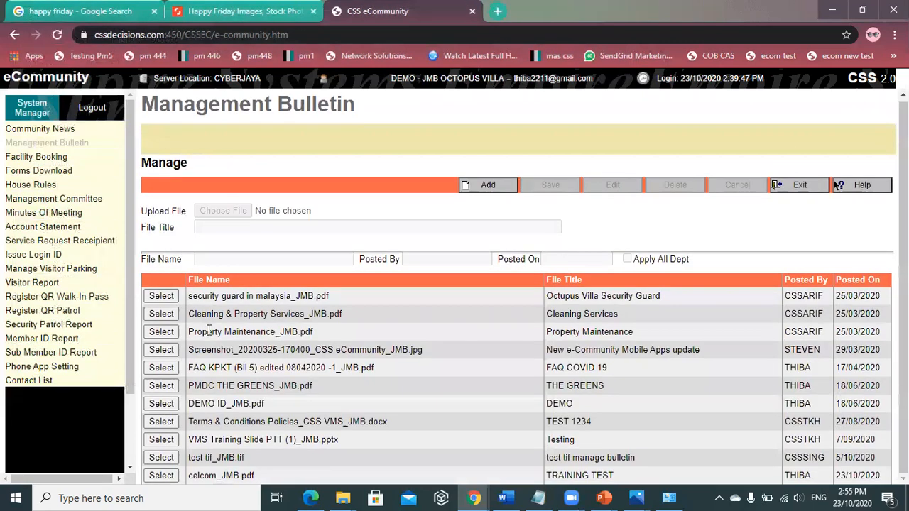
pyautogui.click(161, 368)
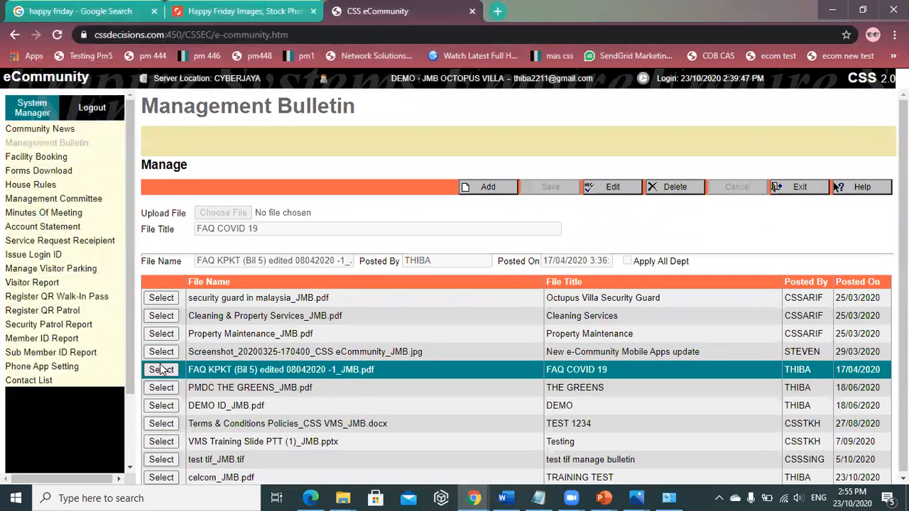
pyautogui.click(669, 188)
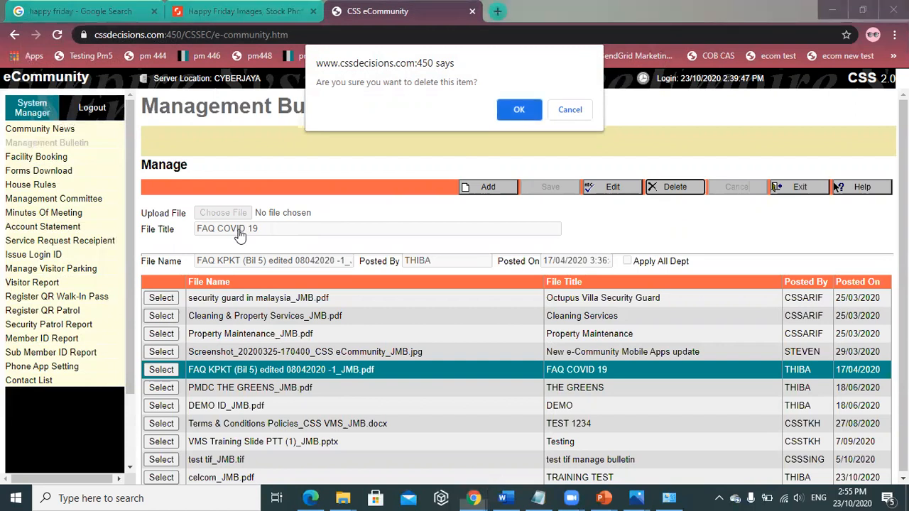
pyautogui.click(517, 116)
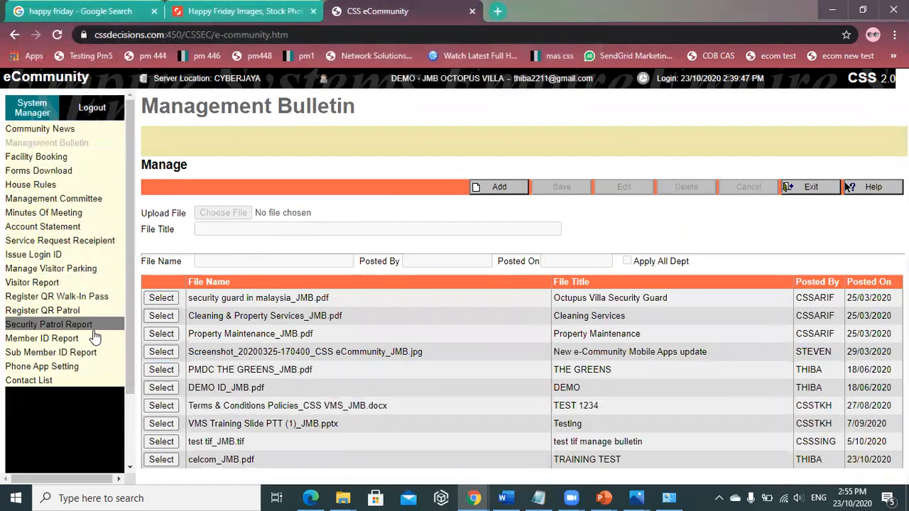
pyautogui.click(44, 162)
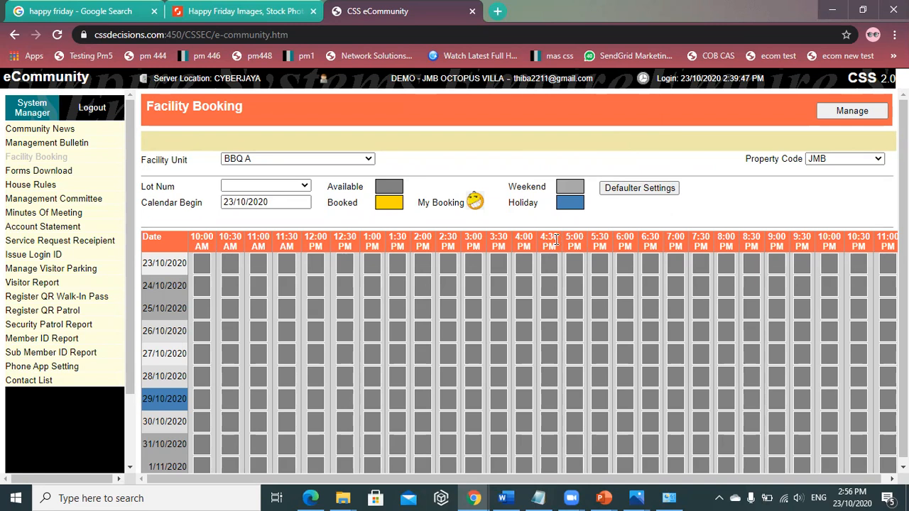
# - Bring up the JMB Defaulter Settings page, showing IVSC and IVSF with minimum amount 0.00
pyautogui.click(635, 190)
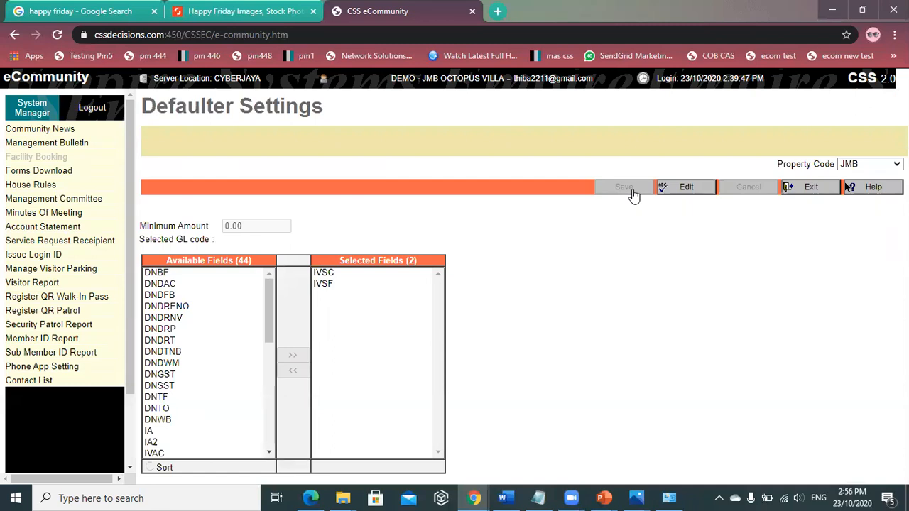
pyautogui.click(814, 193)
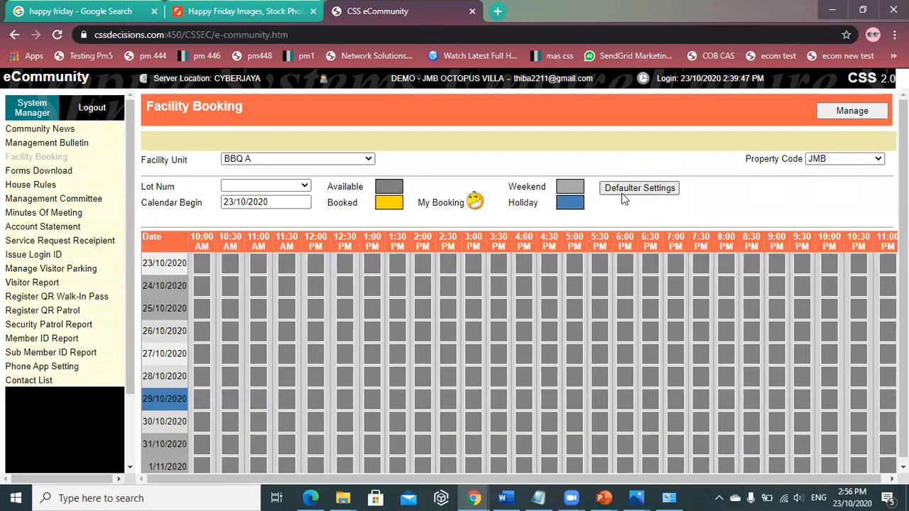
pyautogui.click(638, 187)
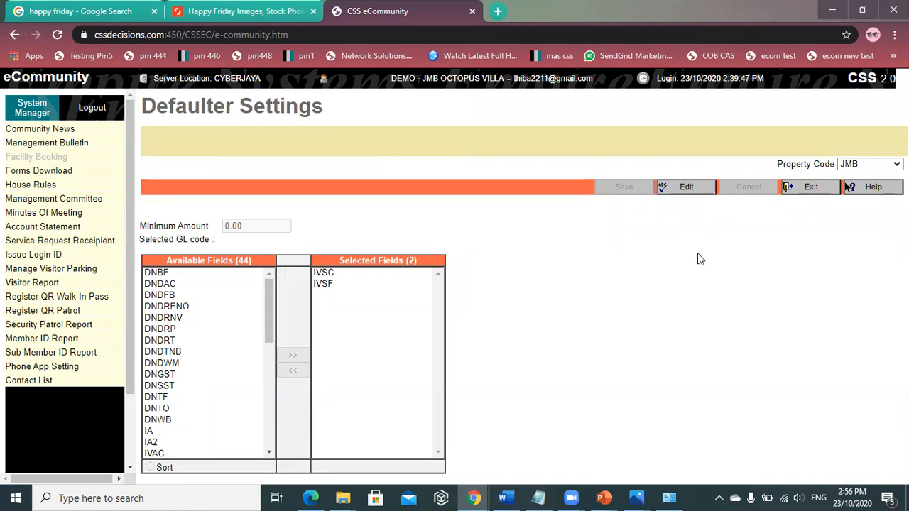
# - Clear the selected defaulter fields and re-add IVSC and IVSF
pyautogui.click(687, 191)
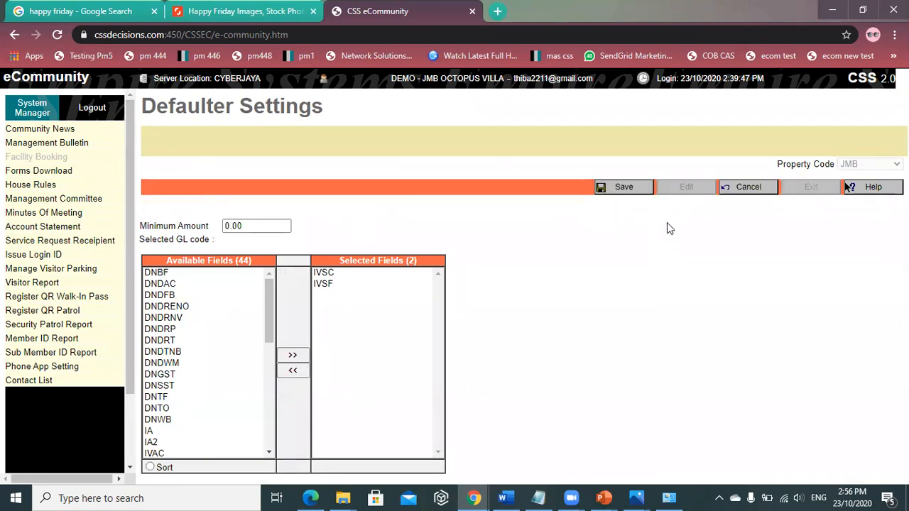
pyautogui.click(292, 370)
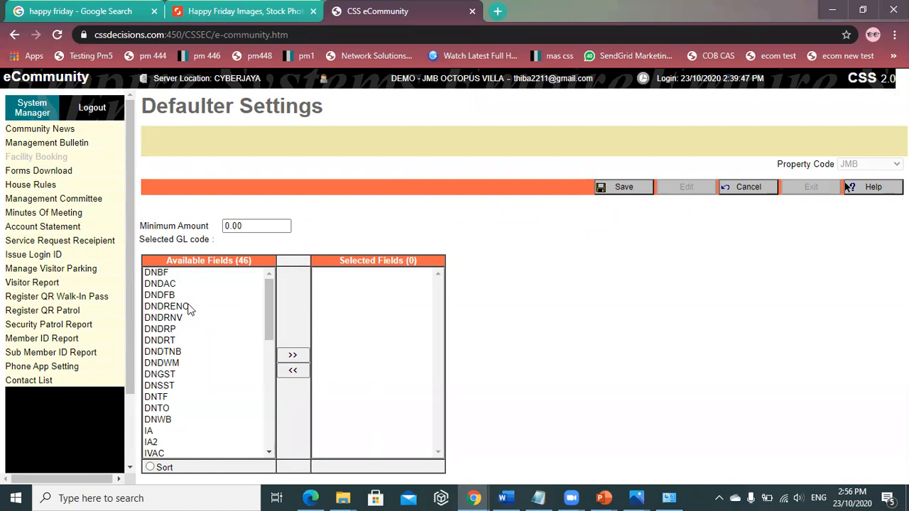
pyautogui.scroll(-2, 189, 310)
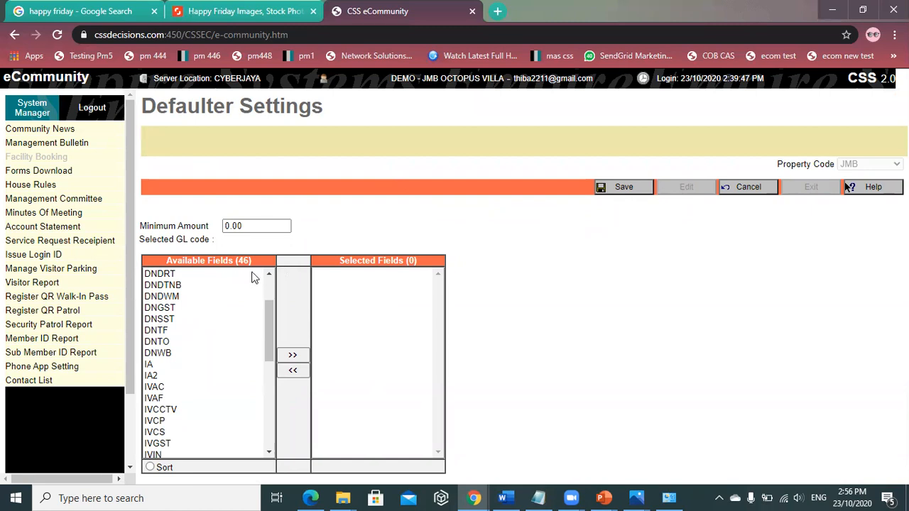
pyautogui.scroll(-5, 180, 306)
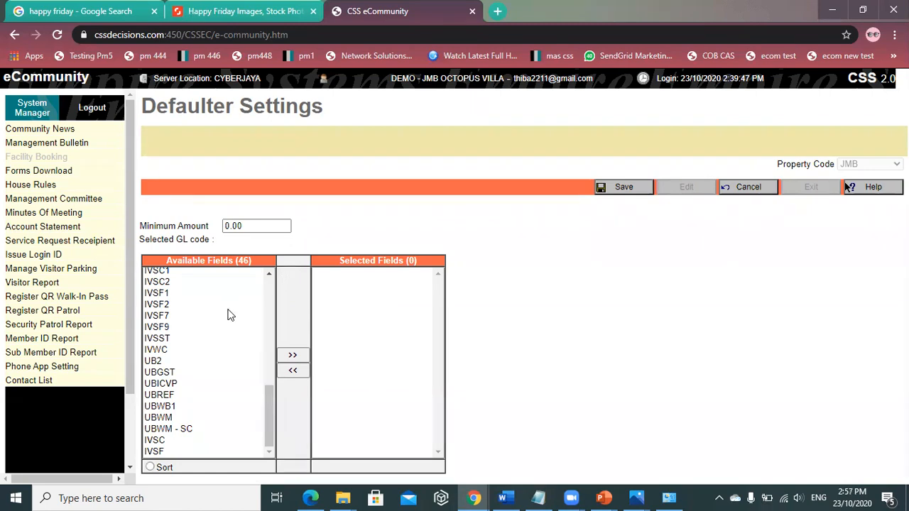
pyautogui.doubleClick(155, 441)
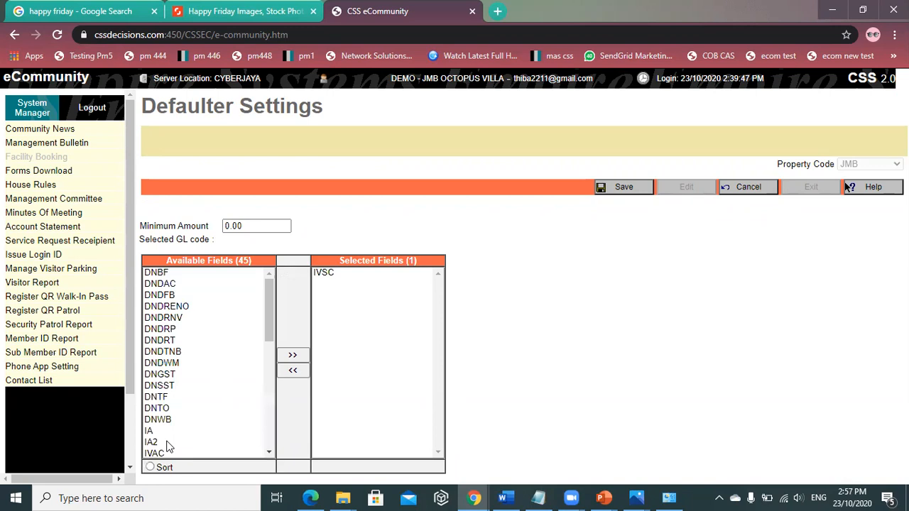
pyautogui.moveTo(269, 312); pyautogui.dragTo(254, 479)
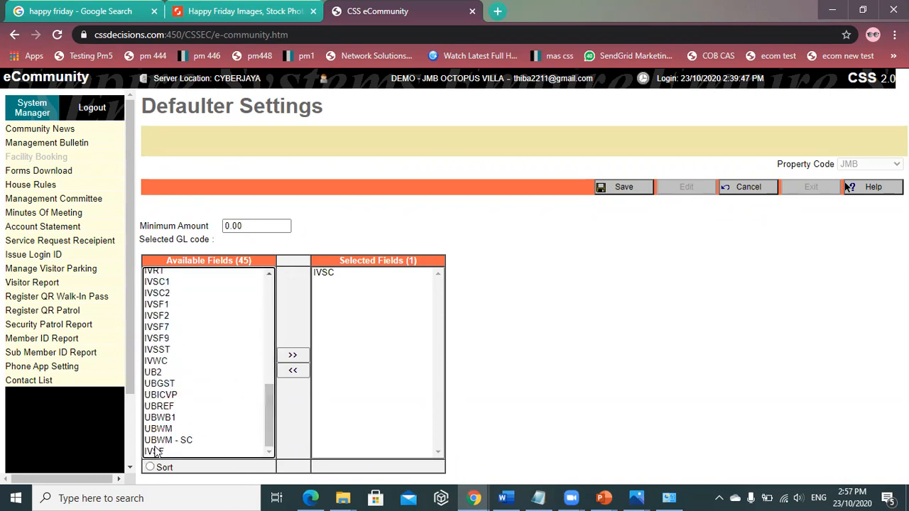
pyautogui.doubleClick(179, 453)
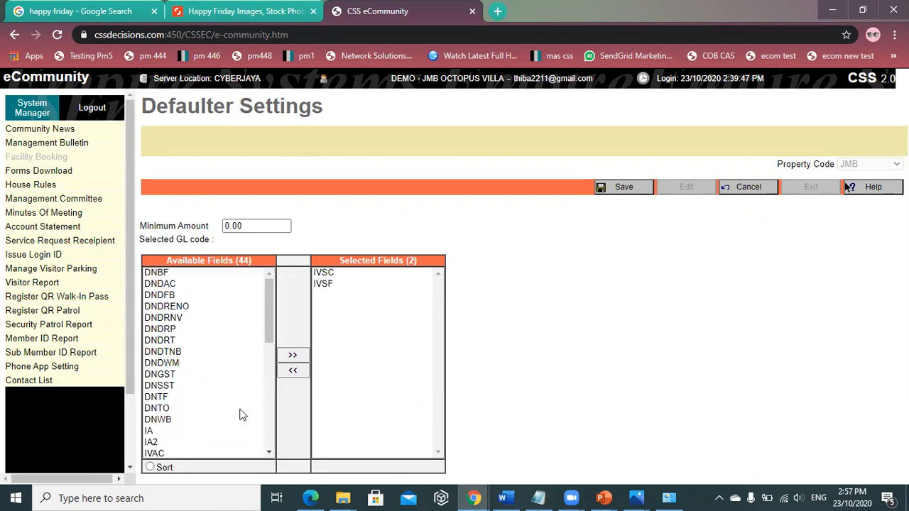
# - Keep the minimum amount at 0.00, save the defaulter settings, and return to Facility Booking
pyautogui.moveTo(247, 225); pyautogui.dragTo(154, 226)
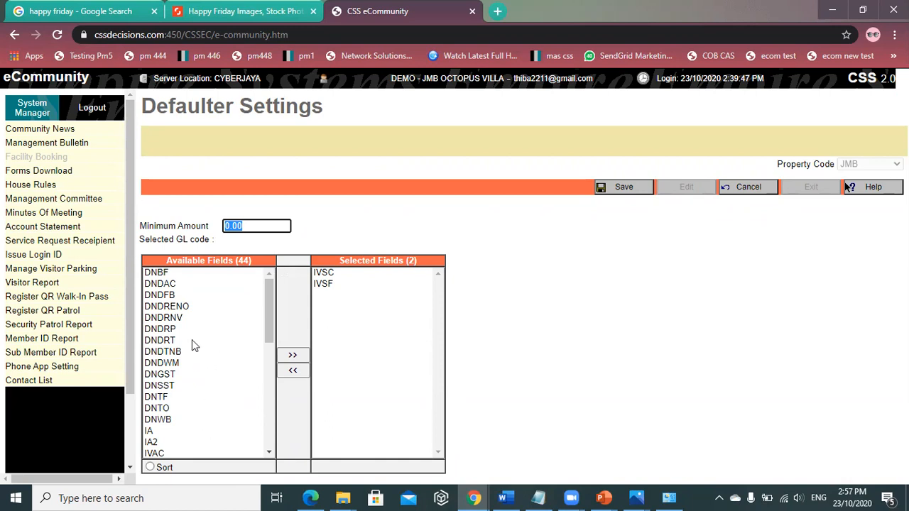
pyautogui.click(266, 225)
pyautogui.click(751, 189)
pyautogui.click(817, 189)
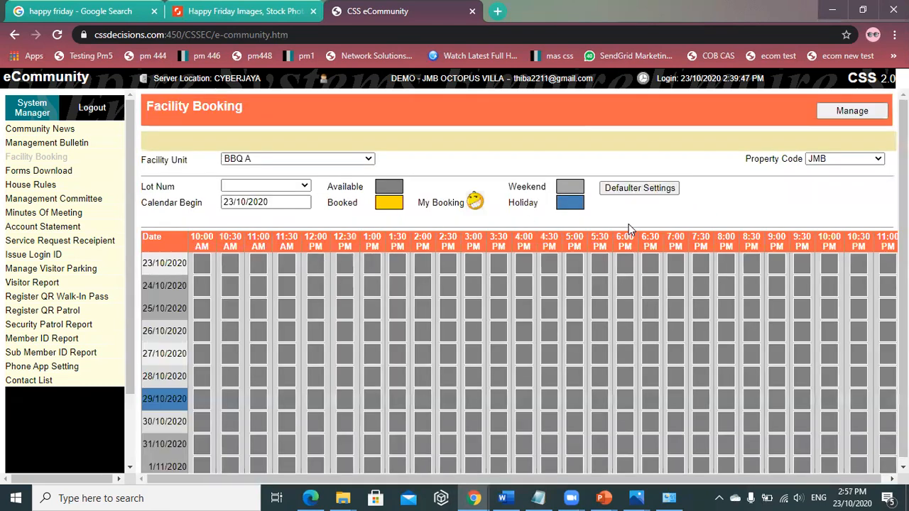
# - Clear the Facility Unit selection and begin a new entry in Facility Unit management
pyautogui.click(352, 159)
pyautogui.scroll(-4, 263, 334)
pyautogui.click(253, 380)
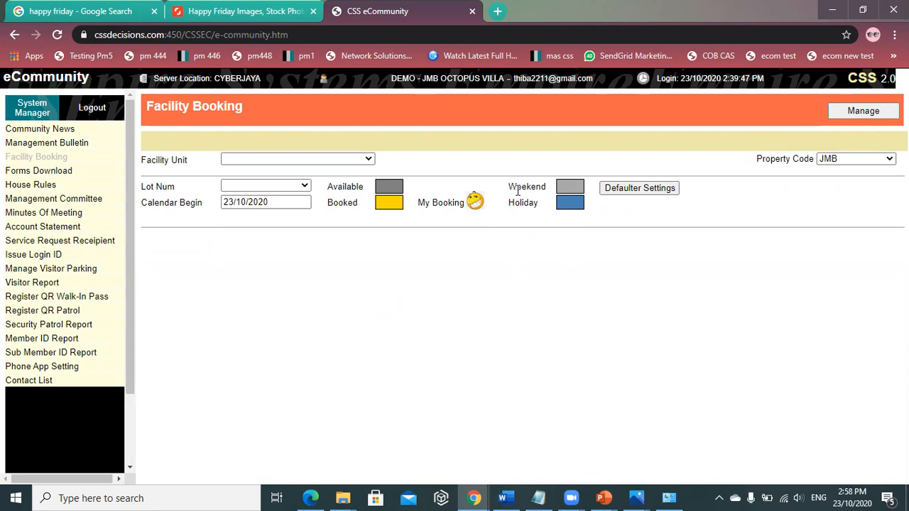
pyautogui.click(859, 111)
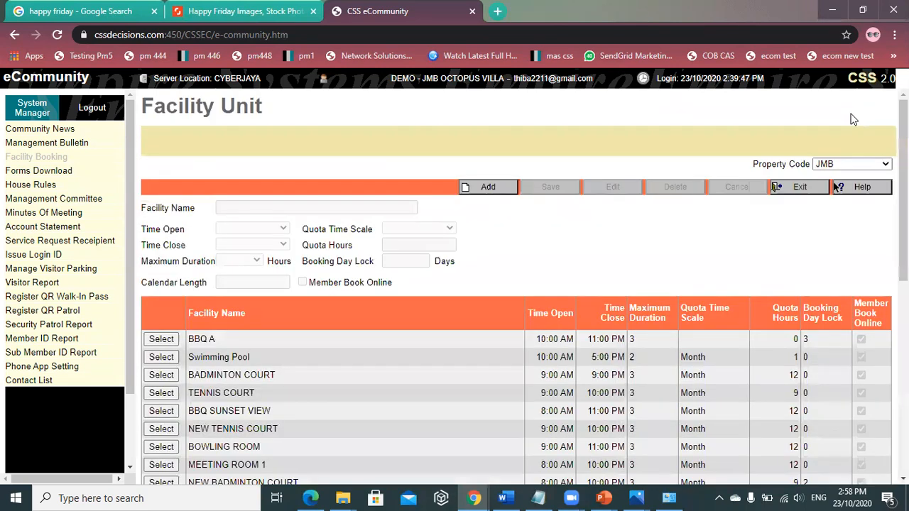
pyautogui.click(498, 189)
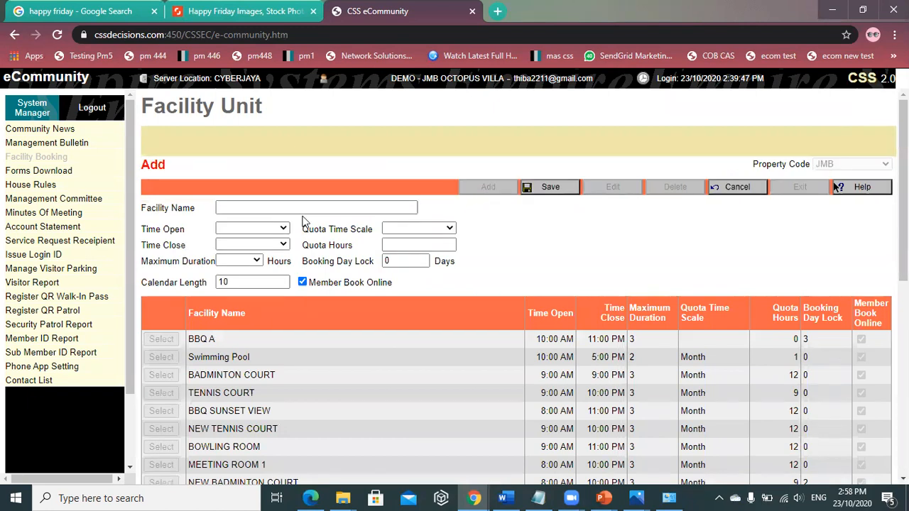
# - Name the new facility HALL A with opening hours 9:00 AM to 10:00 PM
pyautogui.click(273, 207)
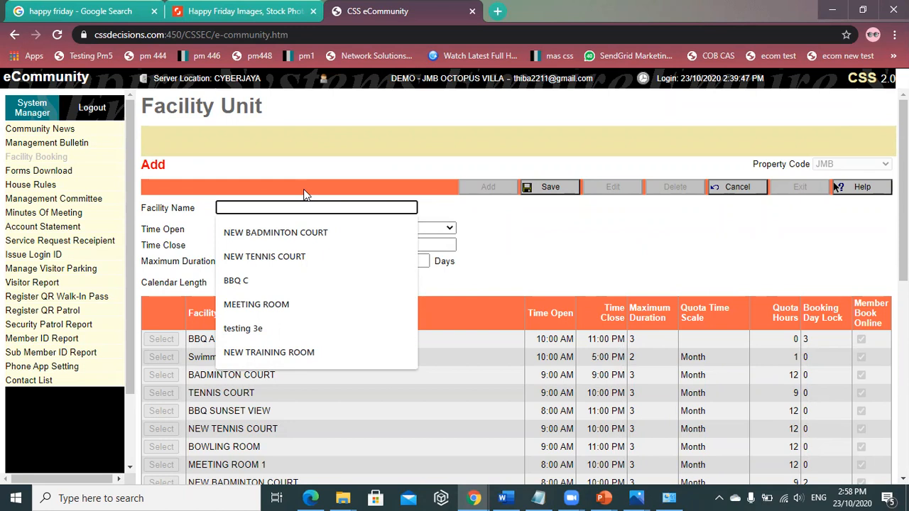
pyautogui.write('HALL')
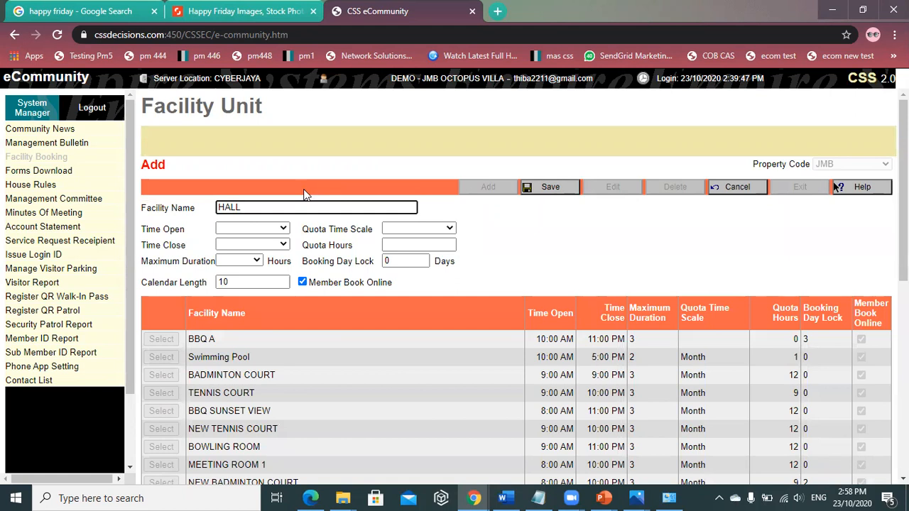
pyautogui.write(' A')
pyautogui.click(252, 228)
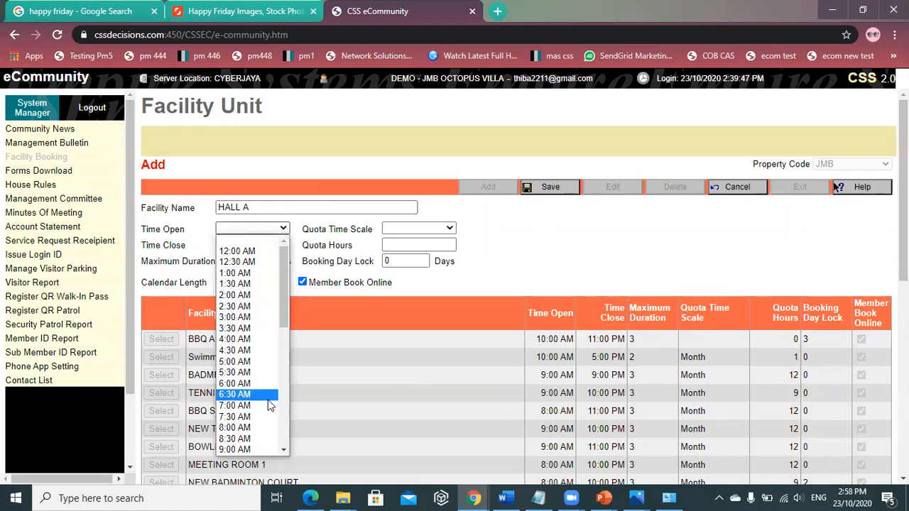
pyautogui.click(238, 450)
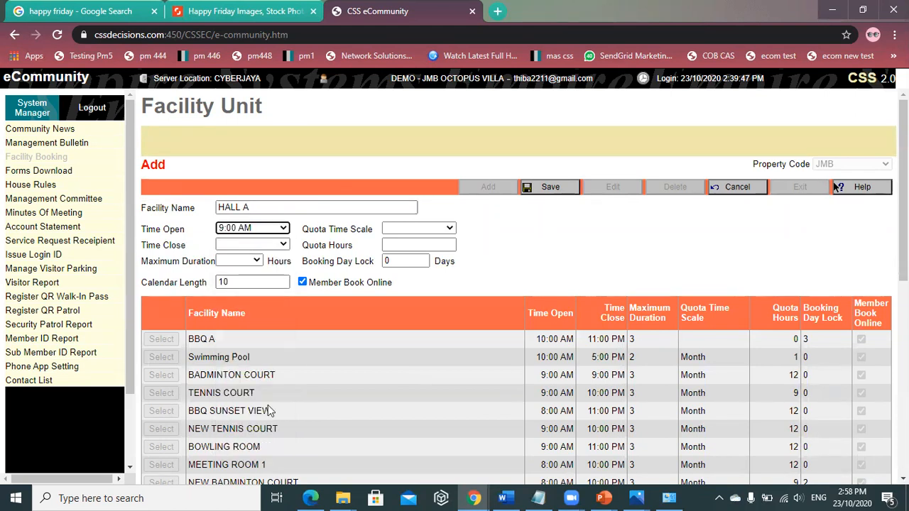
pyautogui.click(252, 245)
pyautogui.scroll(-6, 226, 380)
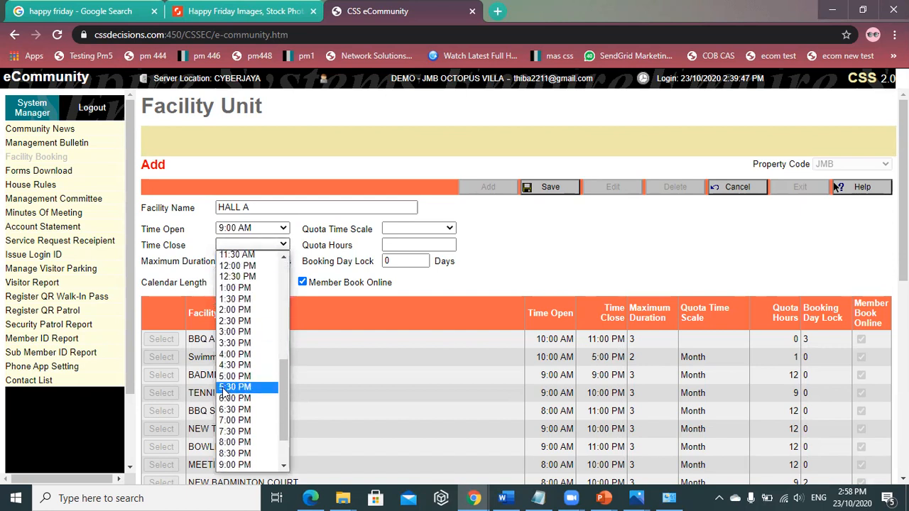
pyautogui.click(238, 432)
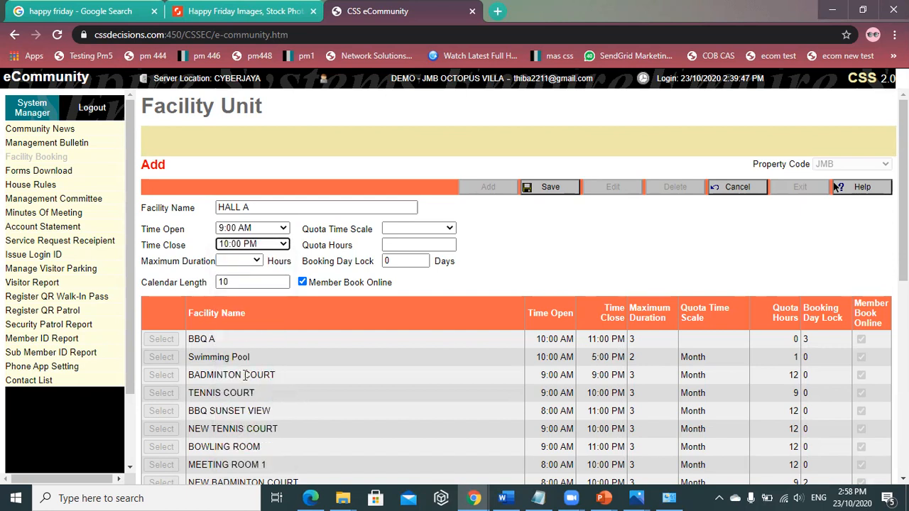
# - Set the maximum duration to 3.0 hours and the calendar length to 10
pyautogui.click(250, 261)
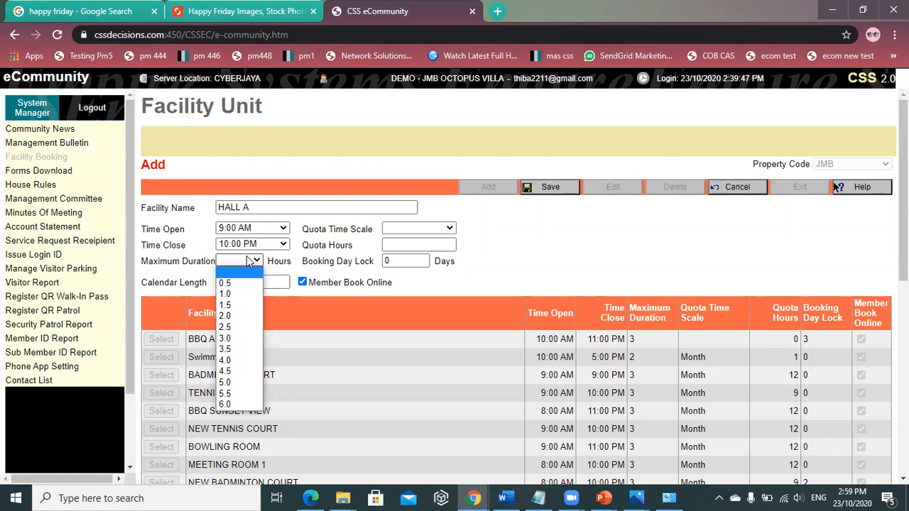
pyautogui.click(230, 340)
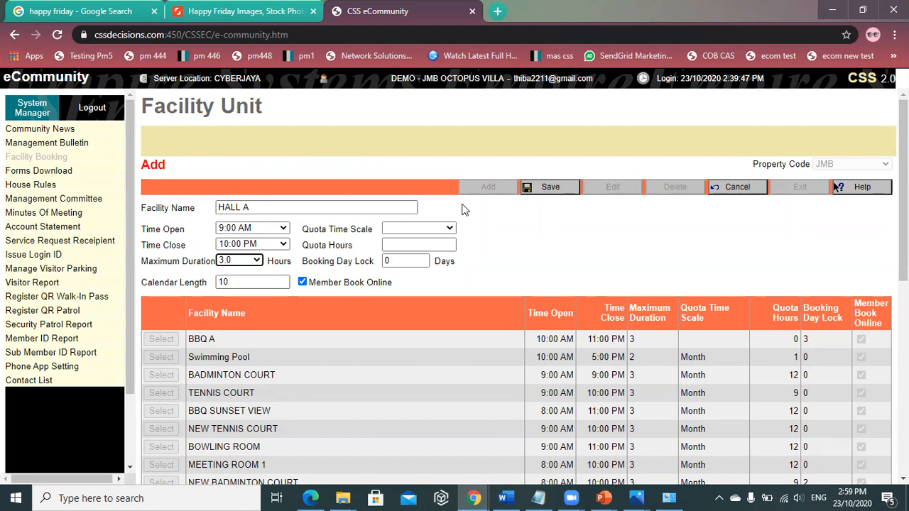
pyautogui.doubleClick(233, 283)
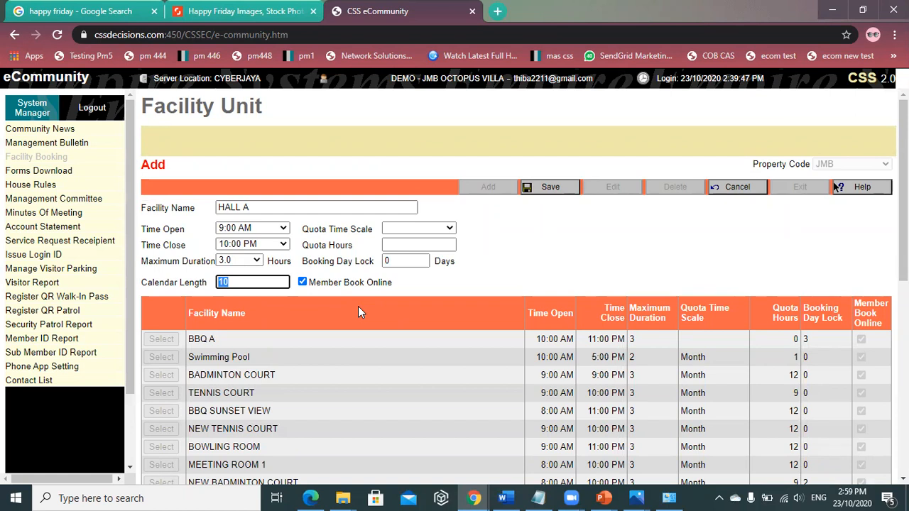
pyautogui.click(404, 279)
pyautogui.click(404, 229)
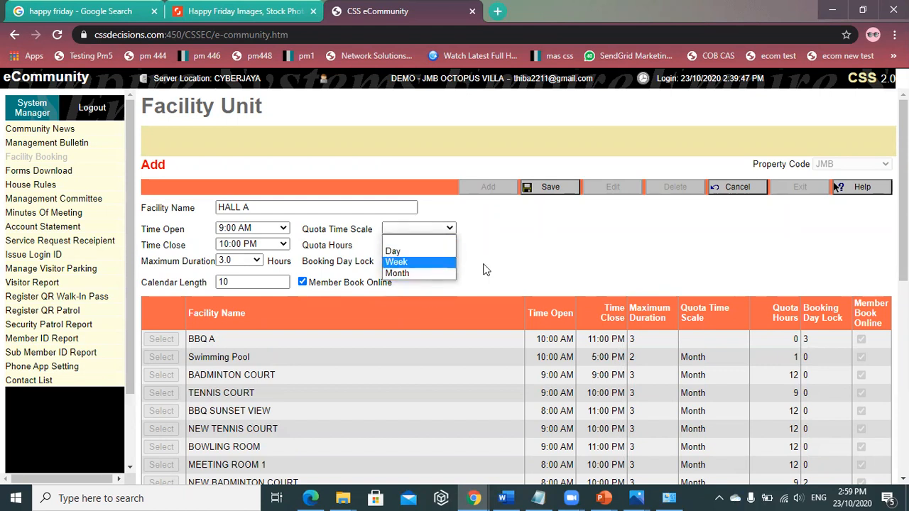
# - Give the facility a Month quota time scale with 12 quota hours
pyautogui.click(422, 274)
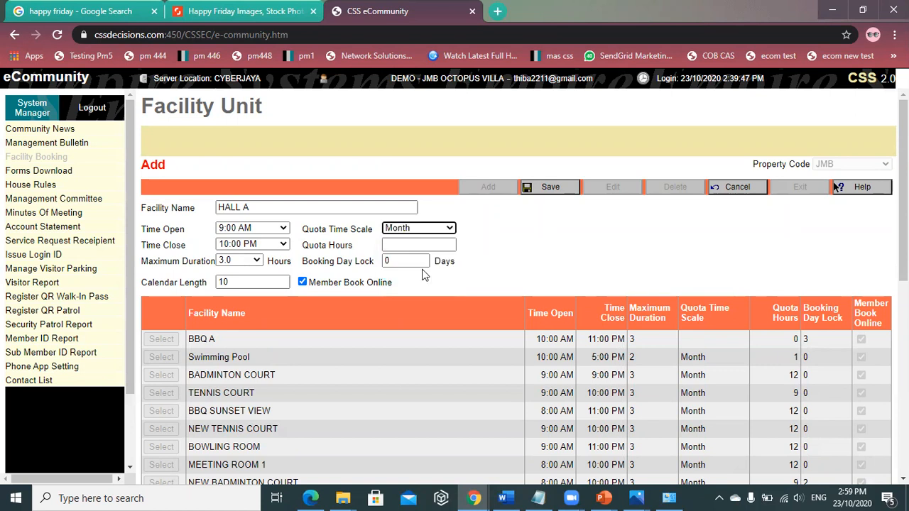
pyautogui.click(420, 245)
pyautogui.write('12')
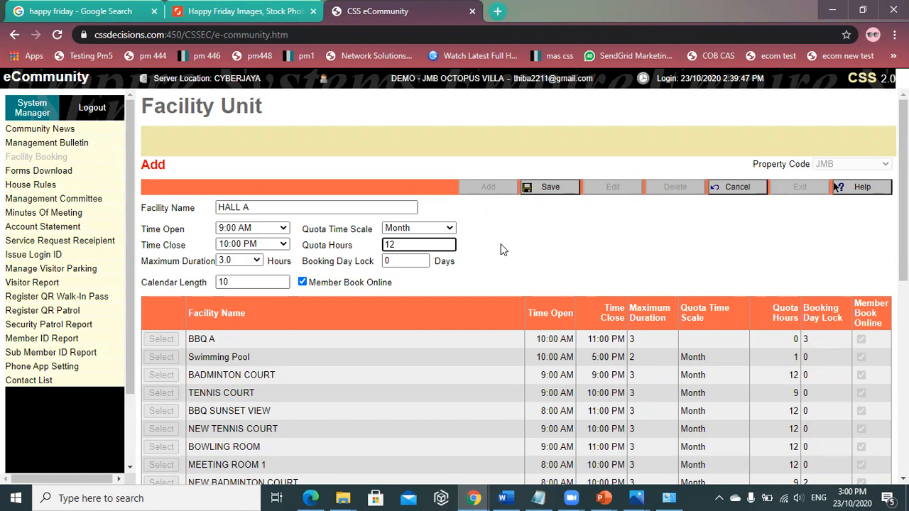
pyautogui.press('Tab')
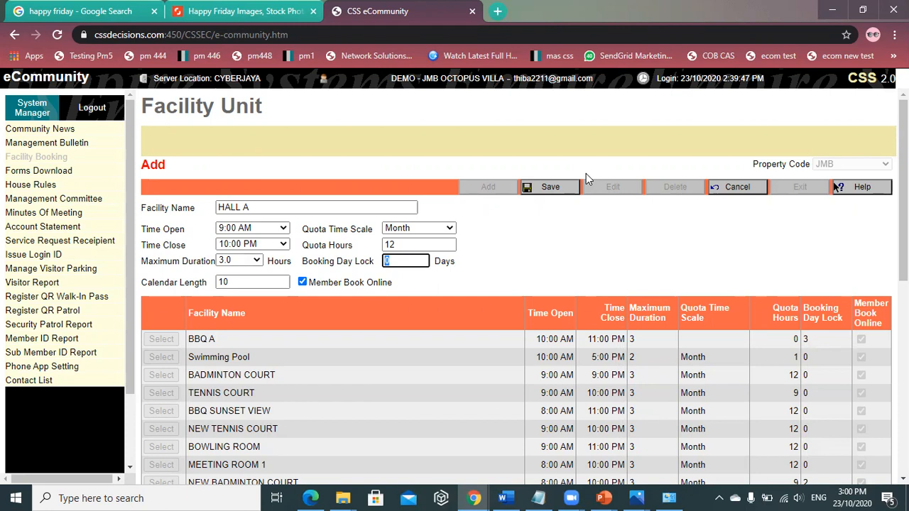
# - Toggle Member Online Booking off and on, leaving it enabled
pyautogui.click(302, 284)
pyautogui.click(302, 283)
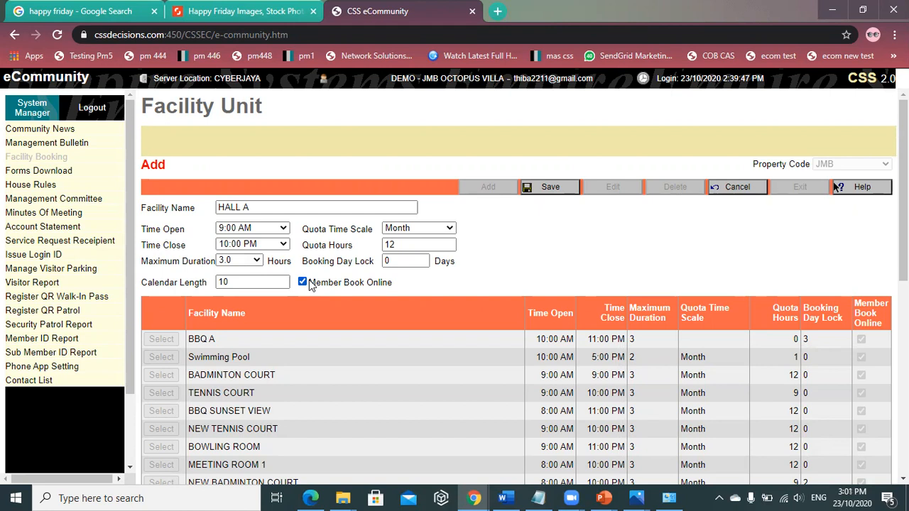
pyautogui.click(303, 282)
pyautogui.click(316, 284)
# - Try saving, then rename the duplicate HALL A facility to HALL B
pyautogui.click(555, 192)
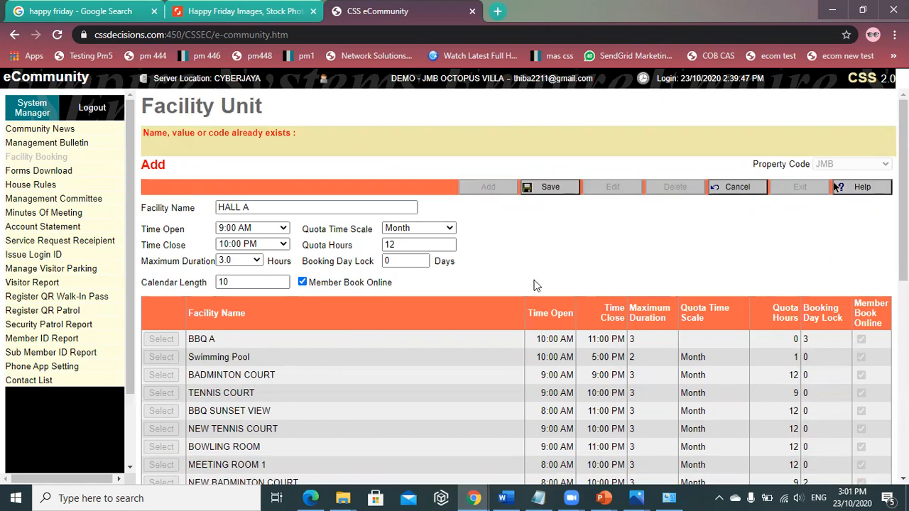
pyautogui.scroll(-6, 548, 294)
pyautogui.scroll(6, 551, 300)
pyautogui.moveTo(253, 207); pyautogui.dragTo(235, 207)
pyautogui.write('L B')
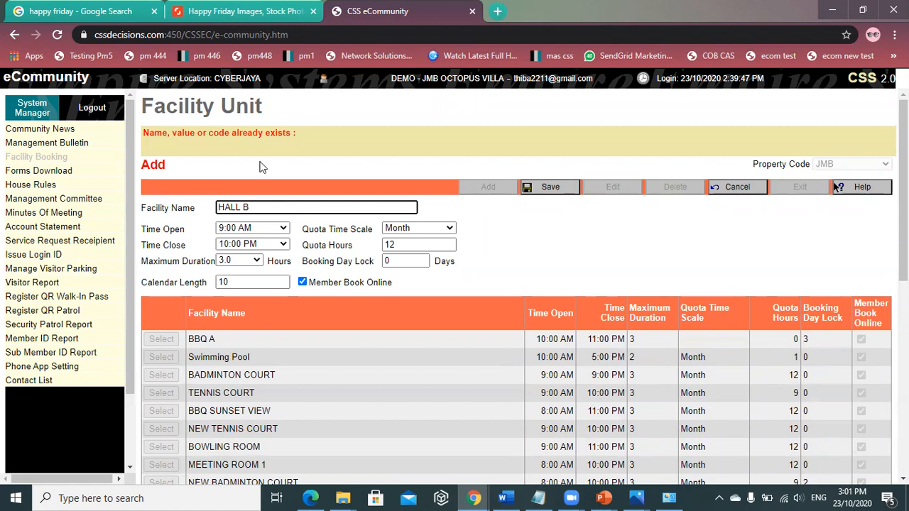
# - Save the HALL B facility and select its row in the facility list
pyautogui.click(551, 188)
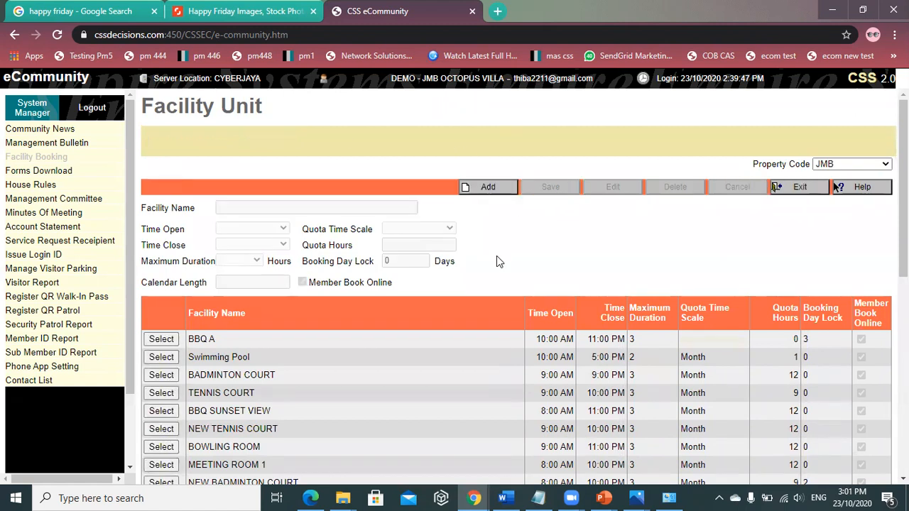
pyautogui.scroll(-7, 484, 268)
pyautogui.scroll(2, 485, 268)
pyautogui.scroll(-2, 227, 450)
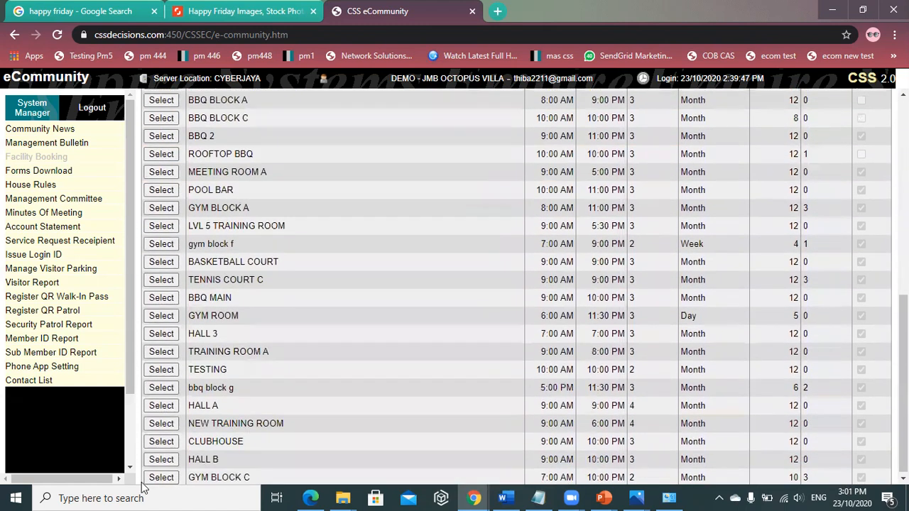
pyautogui.click(159, 459)
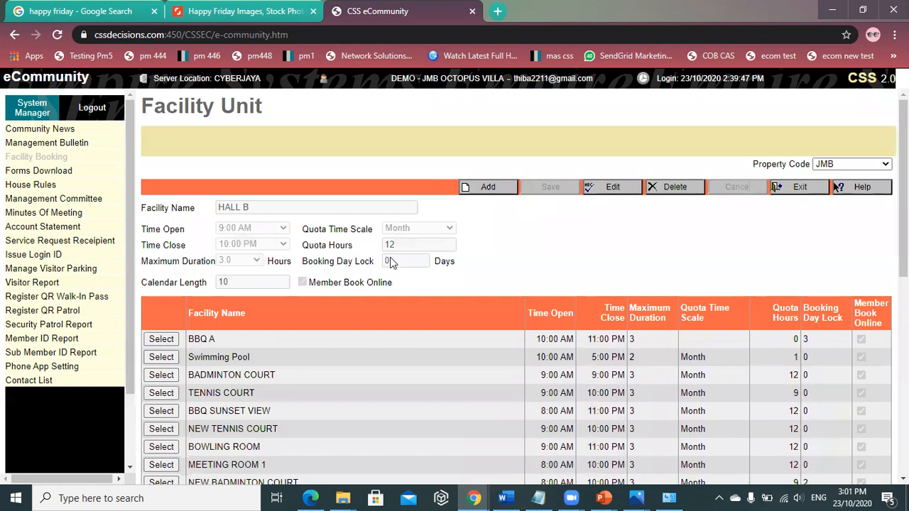
# - Show the HALL B booking calendar on the Facility Booking page
pyautogui.click(801, 187)
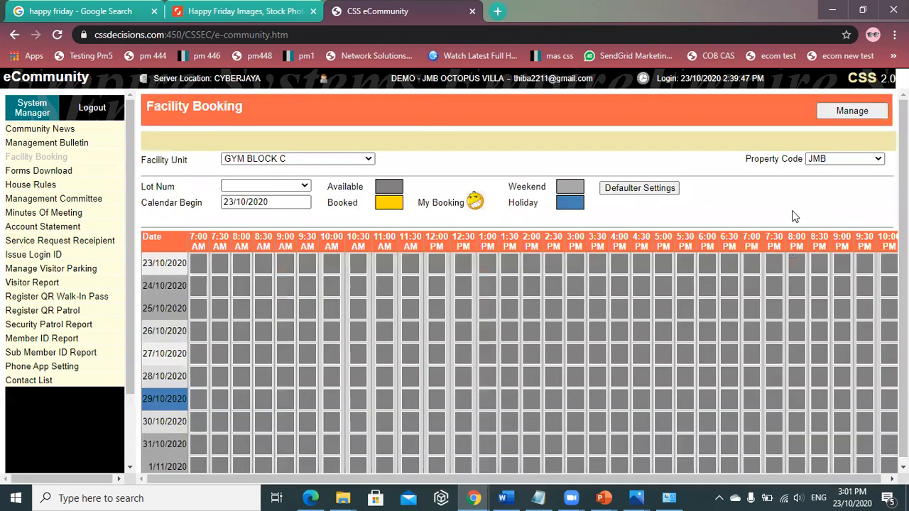
pyautogui.click(291, 159)
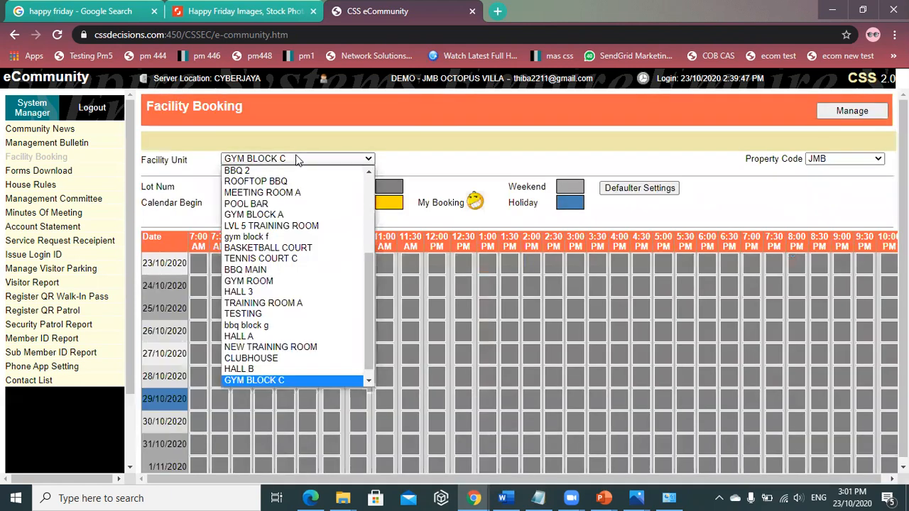
pyautogui.click(261, 372)
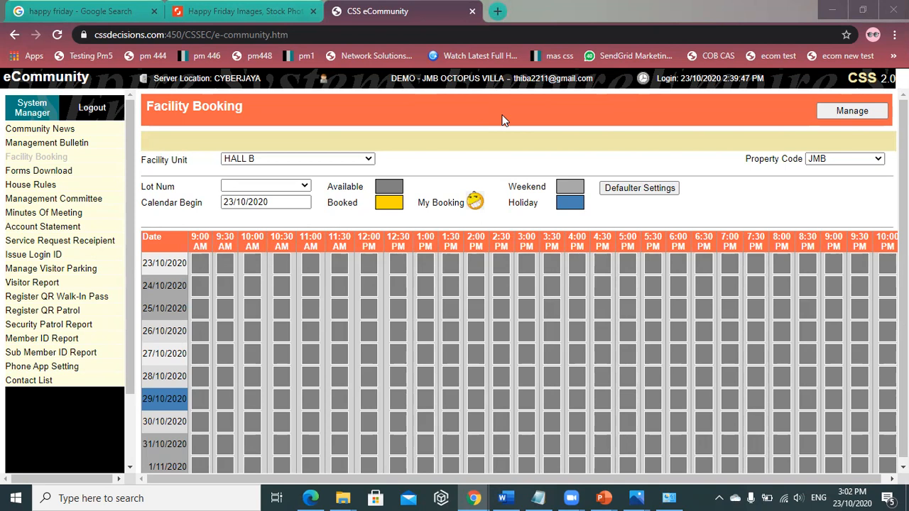
pyautogui.click(279, 185)
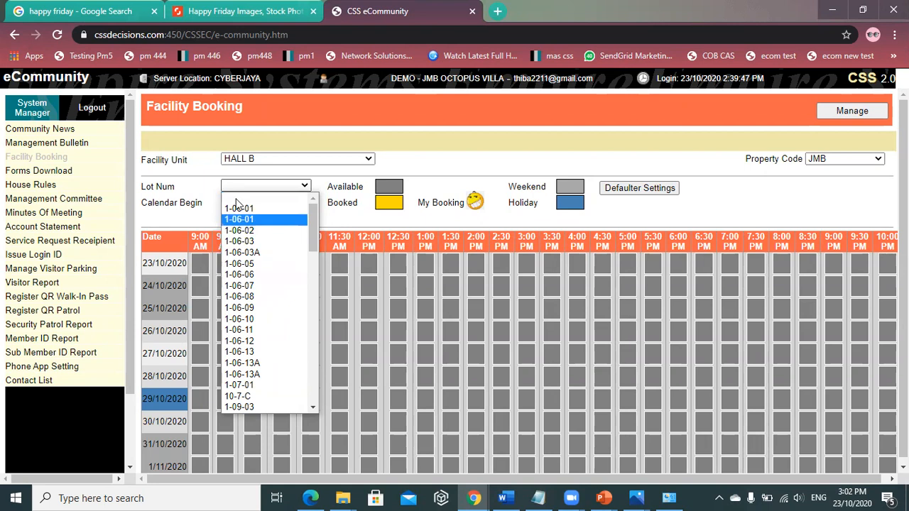
# - Choose lot 1-06-06 as the booking unit on the HALL B calendar
pyautogui.click(284, 275)
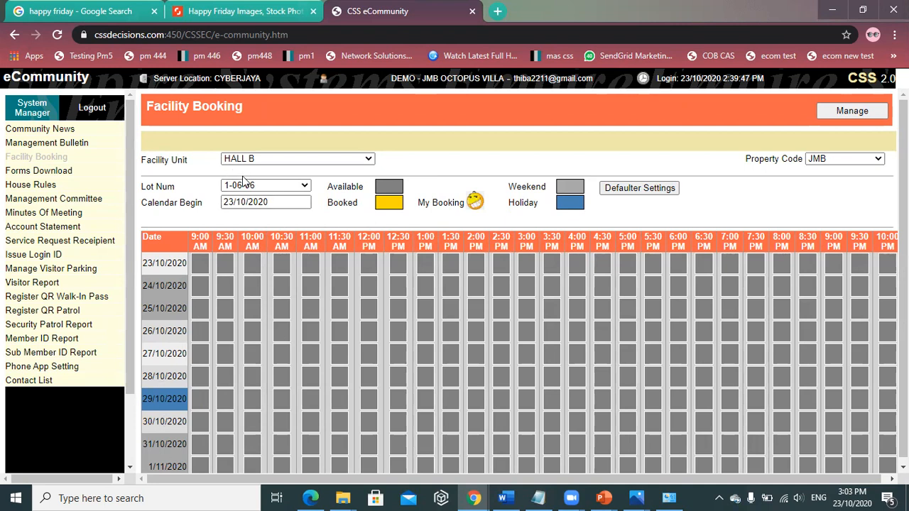
# - Book HALL B for lot 1-06-06 on 27/10/2020 from 9:00 AM to 12:00 PM
pyautogui.click(203, 353)
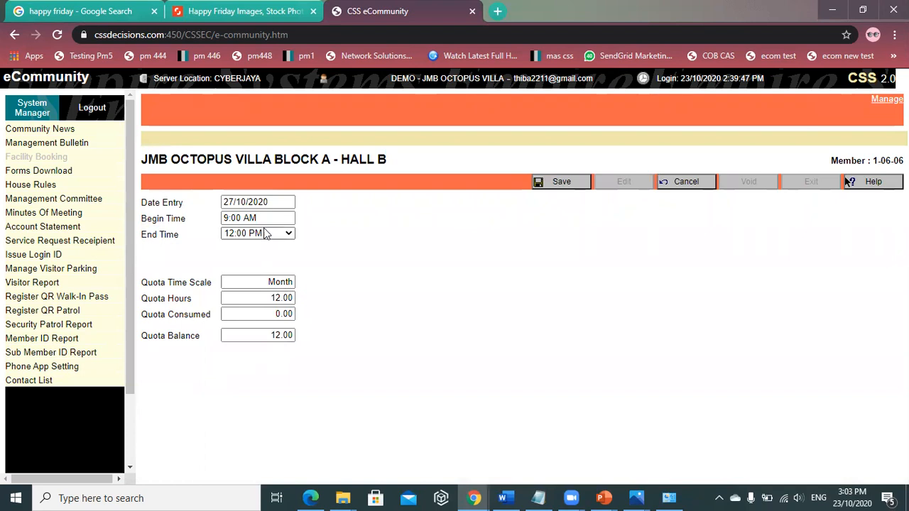
pyautogui.click(273, 300)
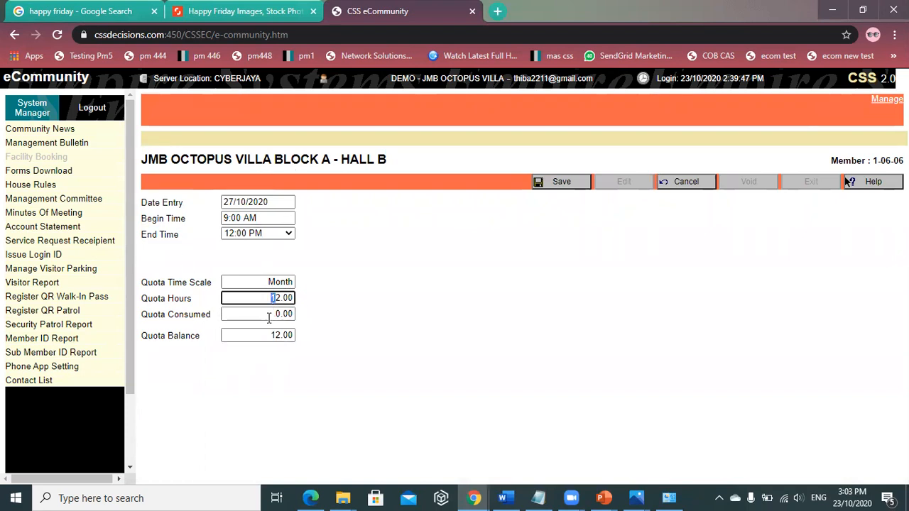
pyautogui.moveTo(268, 336); pyautogui.dragTo(309, 338)
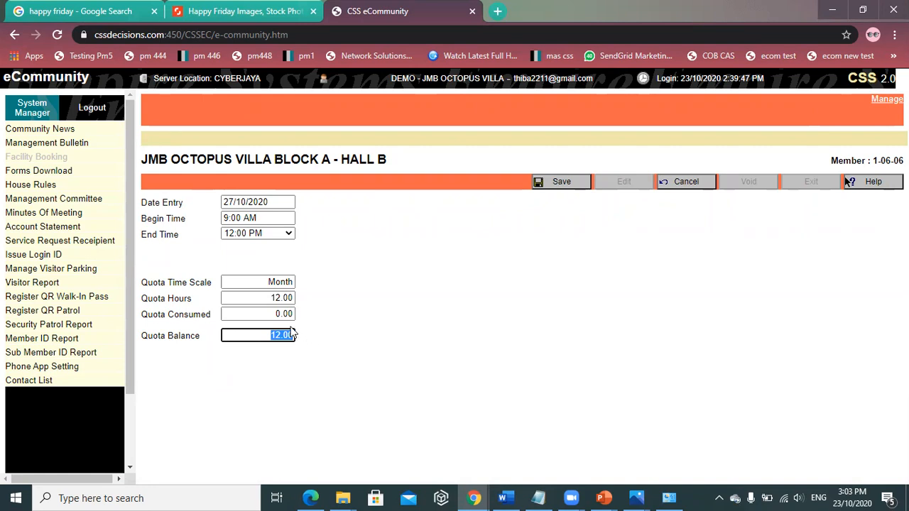
pyautogui.click(268, 344)
pyautogui.click(274, 336)
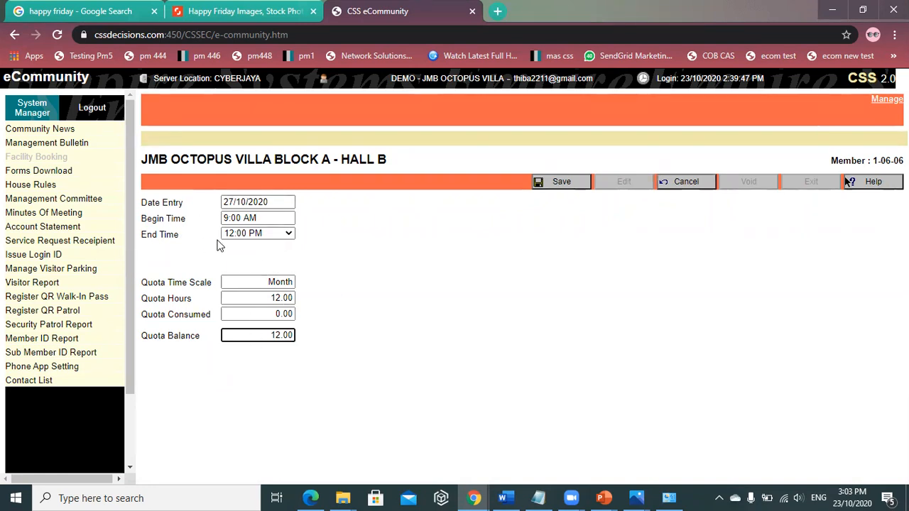
pyautogui.click(573, 184)
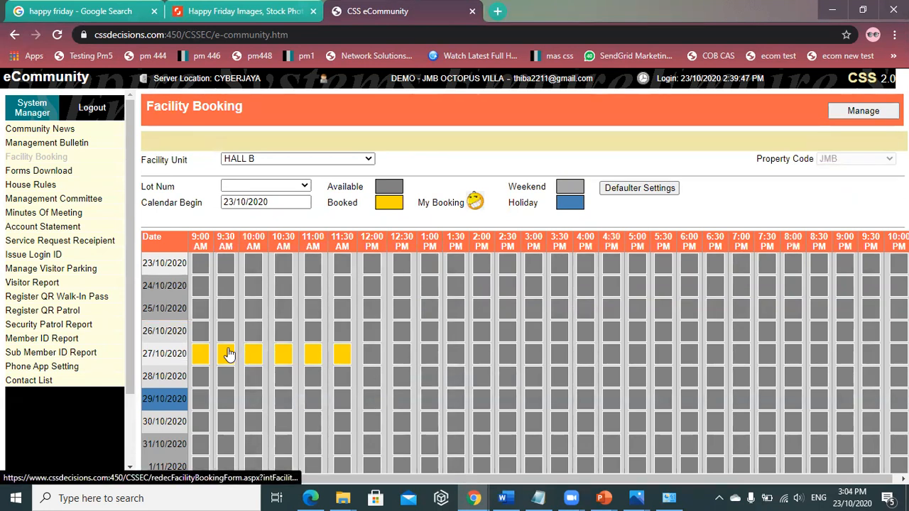
# - Change the 27/10/2020 HALL B booking's end time to 10:00 AM and save it
pyautogui.click(284, 358)
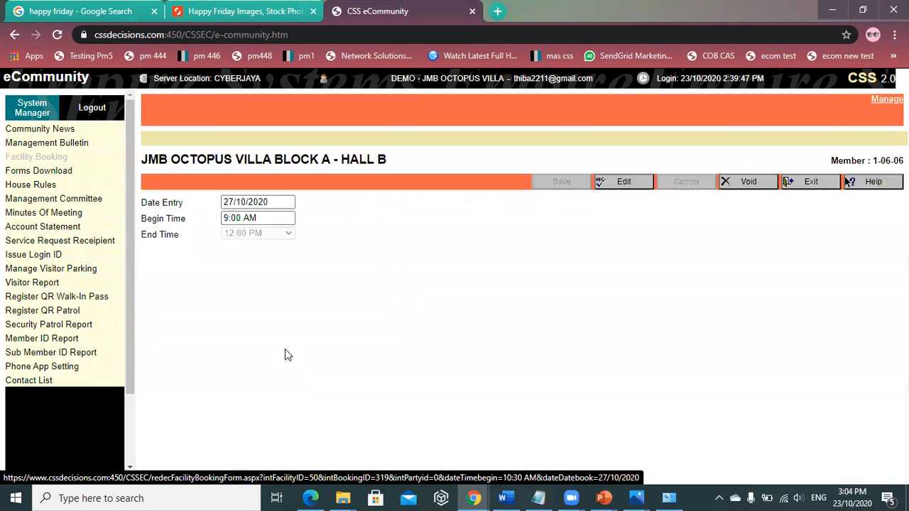
pyautogui.click(628, 183)
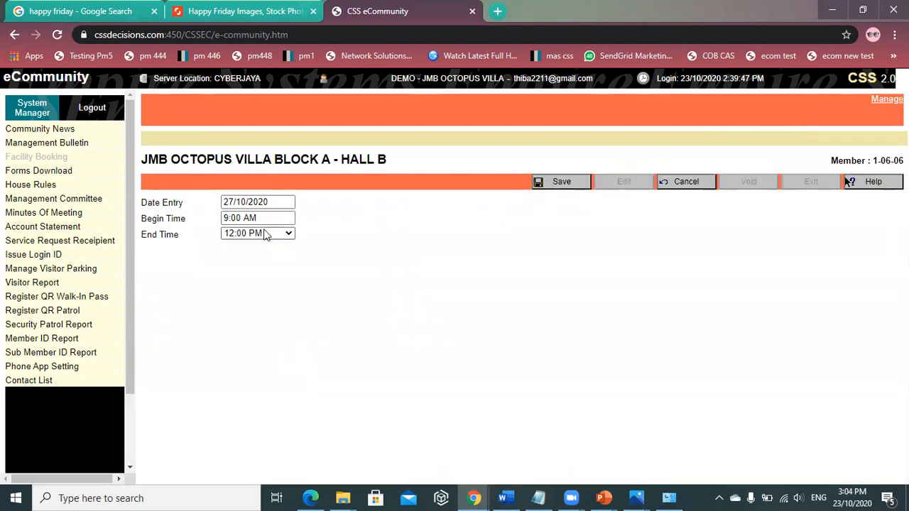
pyautogui.click(258, 234)
pyautogui.click(250, 268)
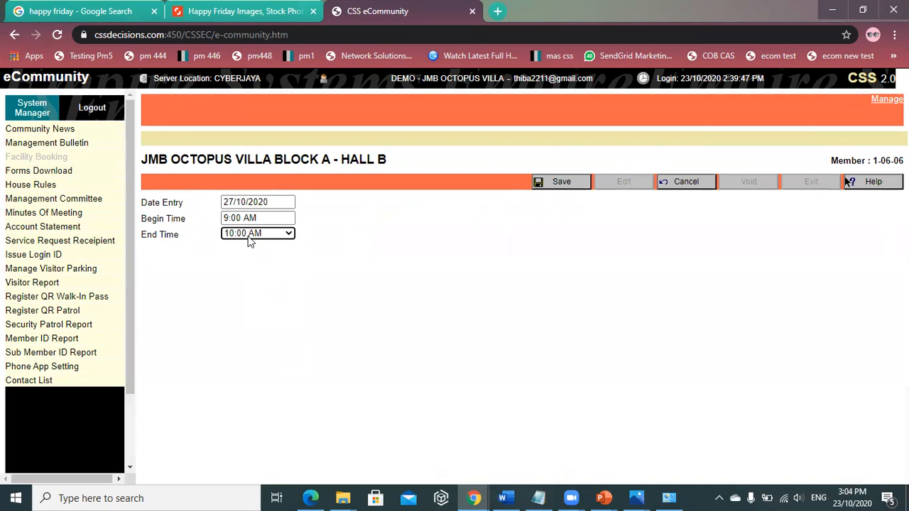
pyautogui.click(250, 235)
pyautogui.click(252, 270)
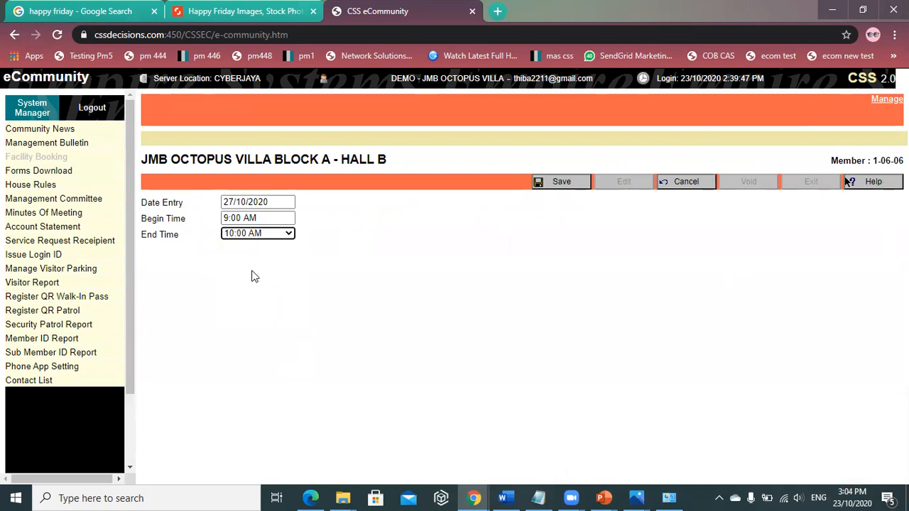
pyautogui.click(562, 182)
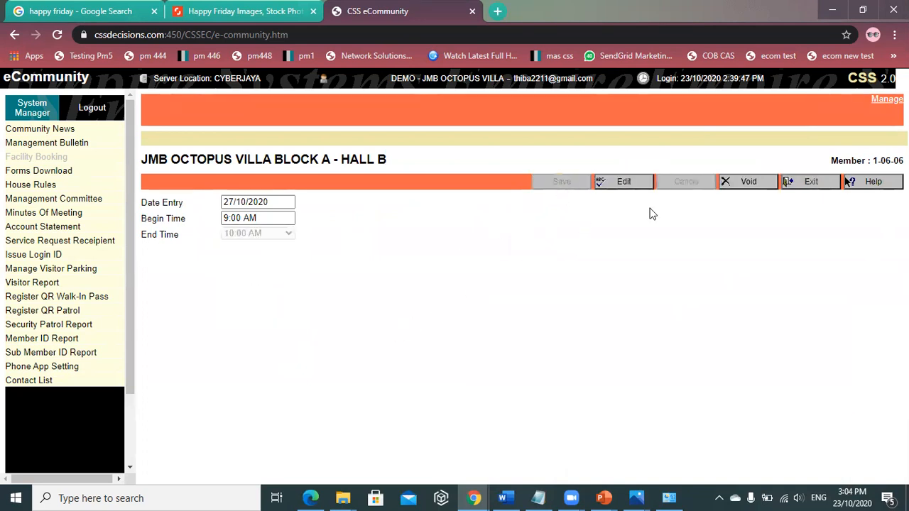
pyautogui.click(808, 182)
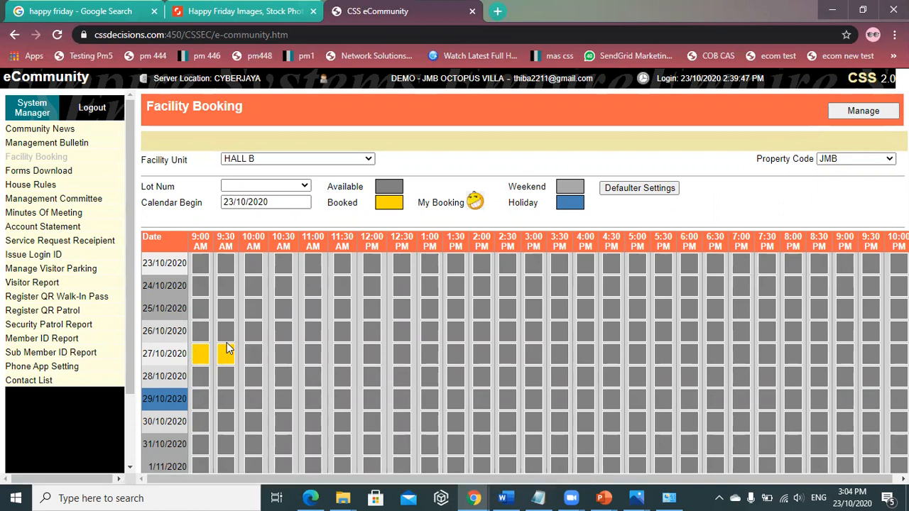
# - Void the 27/10/2020 9:00 AM HALL B booking and confirm the void
pyautogui.click(226, 353)
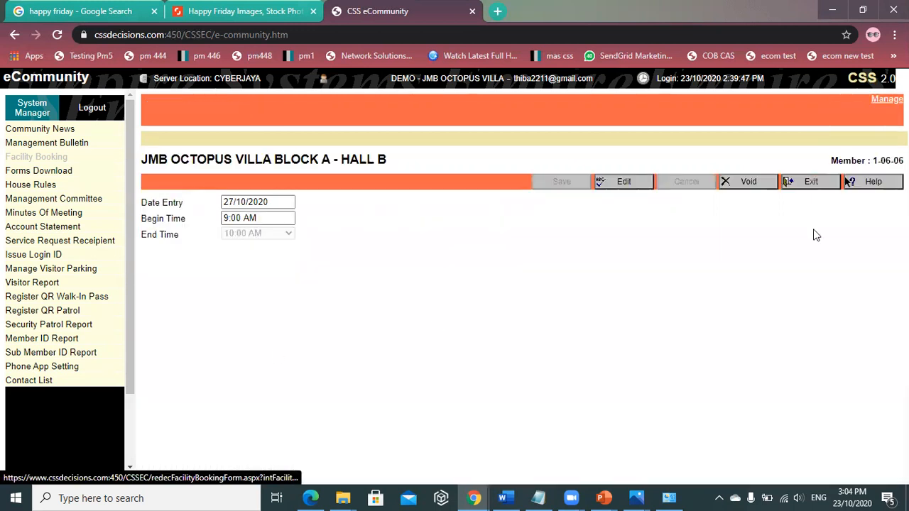
pyautogui.click(747, 182)
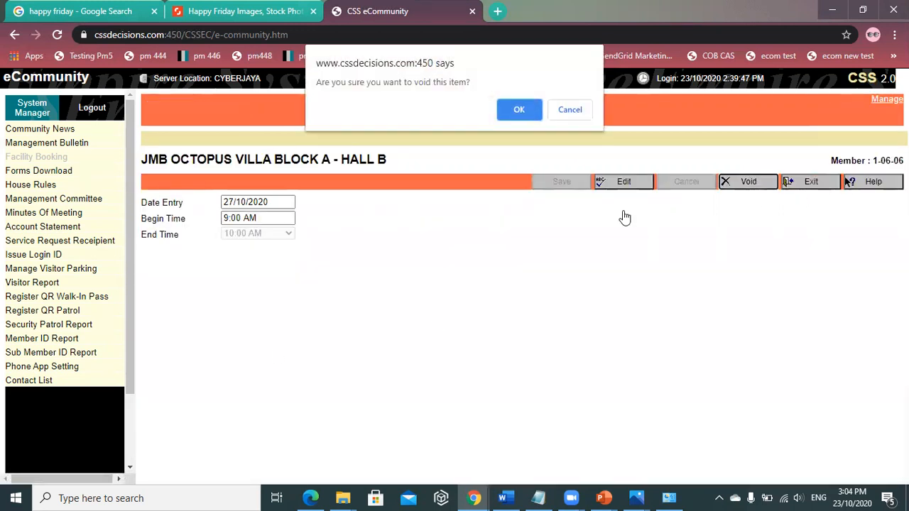
pyautogui.click(519, 109)
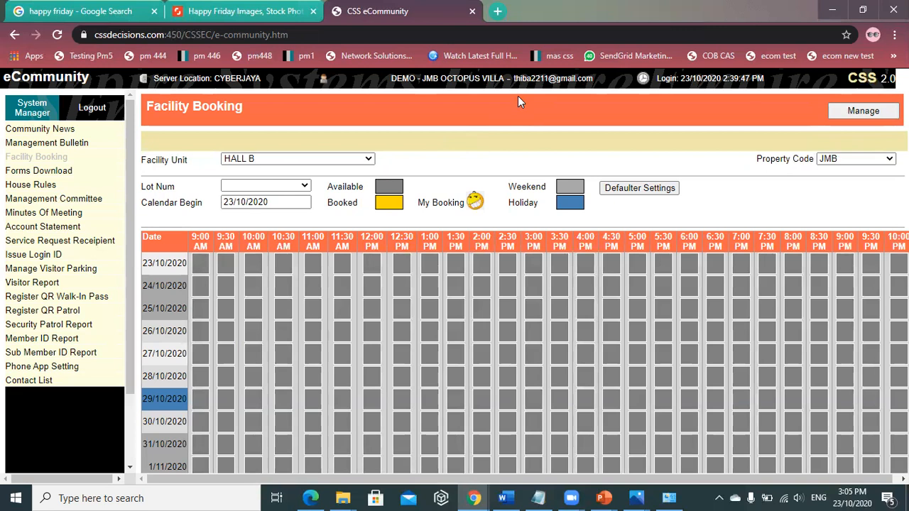
# - Open the Forms Download management view and start a new, empty form entry
pyautogui.click(36, 174)
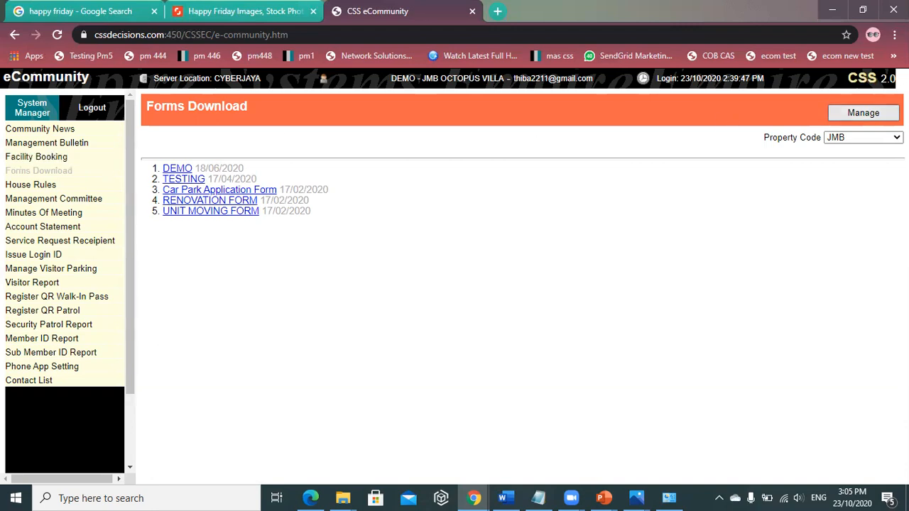
pyautogui.click(864, 113)
pyautogui.click(501, 188)
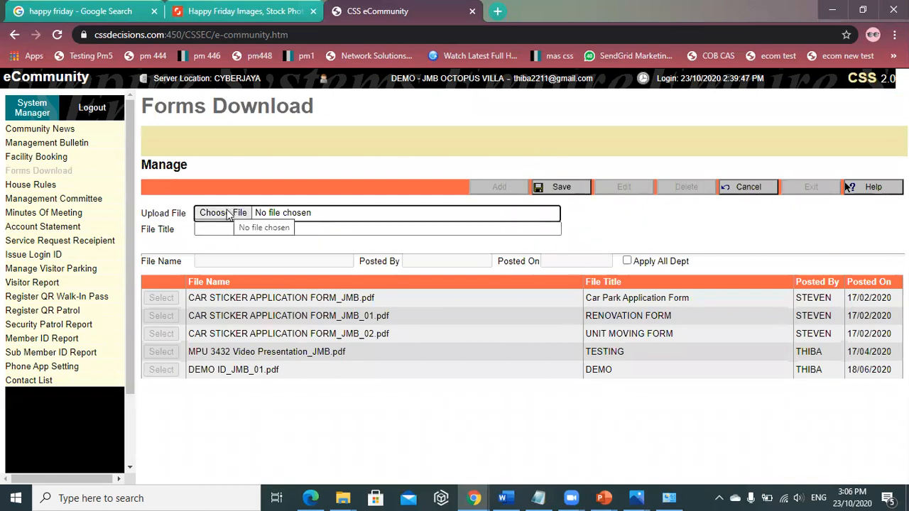
# - Attach celcom.pdf titled 'TRAINING TEST', save it, and return to the six-form list
pyautogui.click(233, 216)
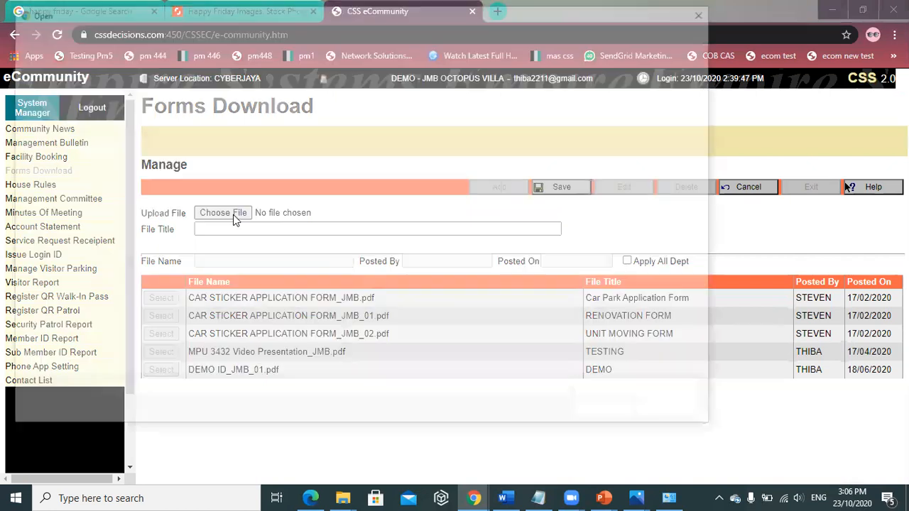
pyautogui.doubleClick(178, 238)
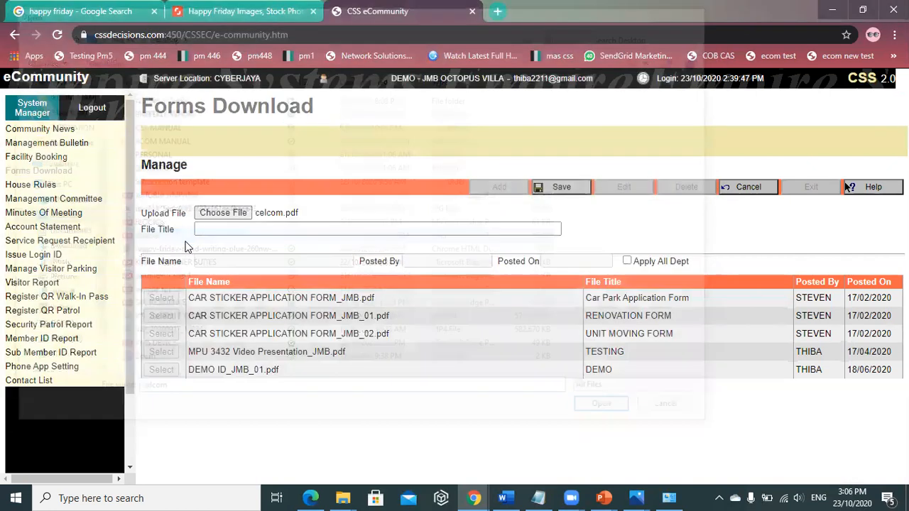
pyautogui.click(281, 228)
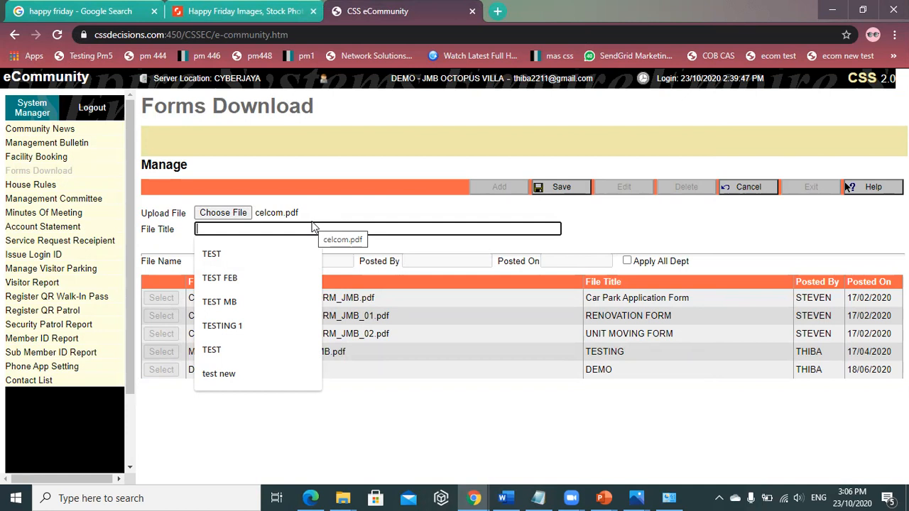
pyautogui.write('T')
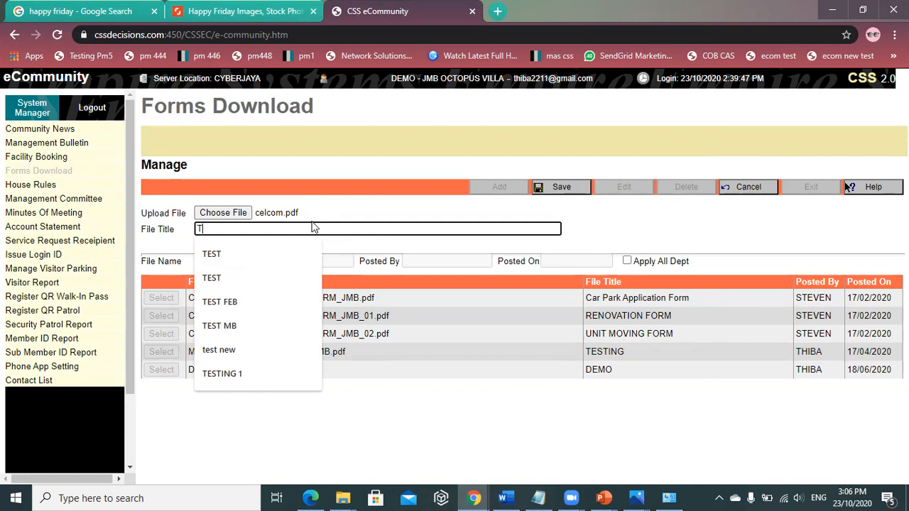
pyautogui.write('RAINING TEST')
pyautogui.click(277, 255)
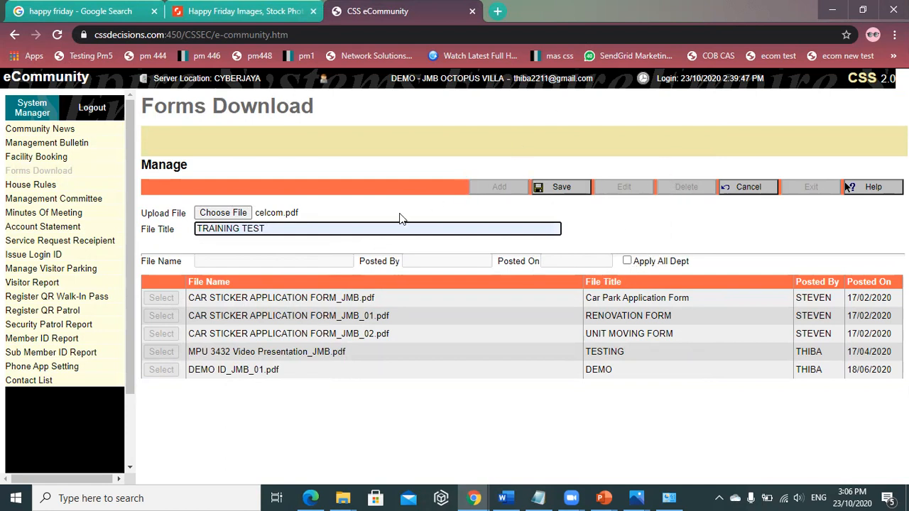
pyautogui.click(562, 198)
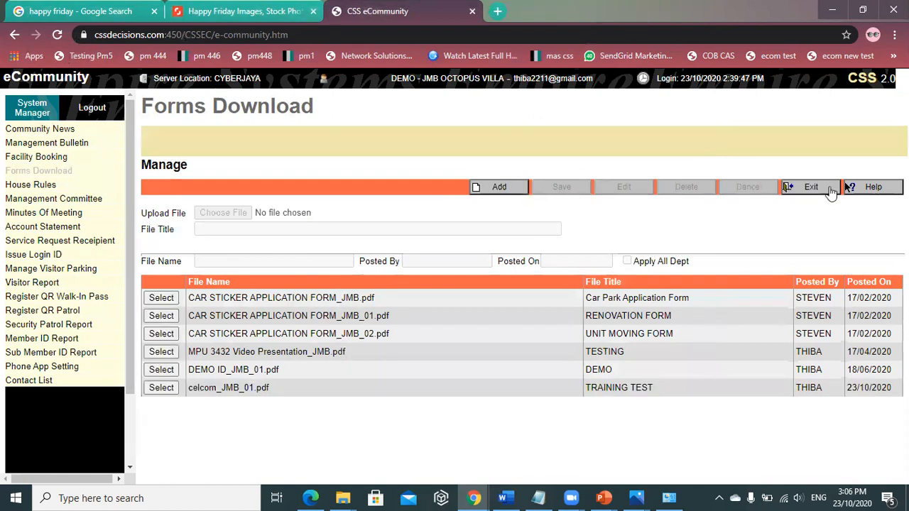
pyautogui.click(811, 189)
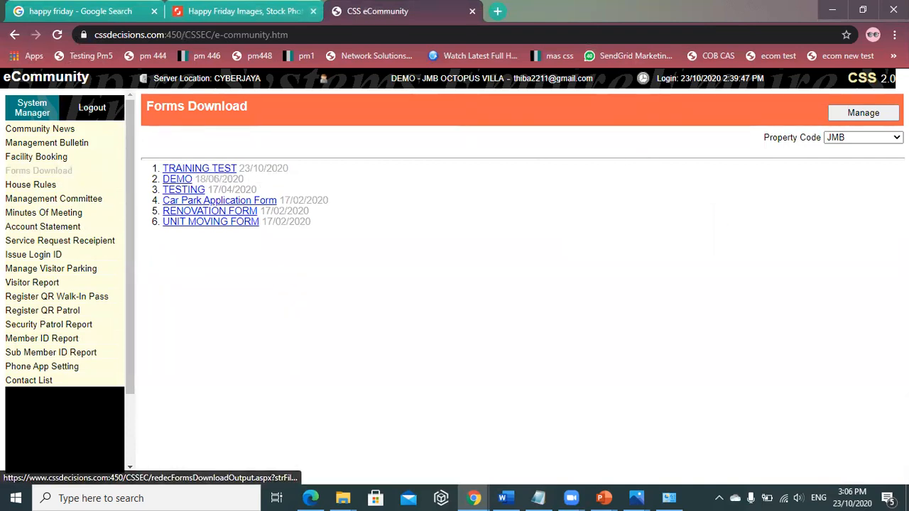
# - Delete the celcom_JMB_01.pdf TRAINING TEST form, leaving five forms, then go to House Rules
pyautogui.click(880, 114)
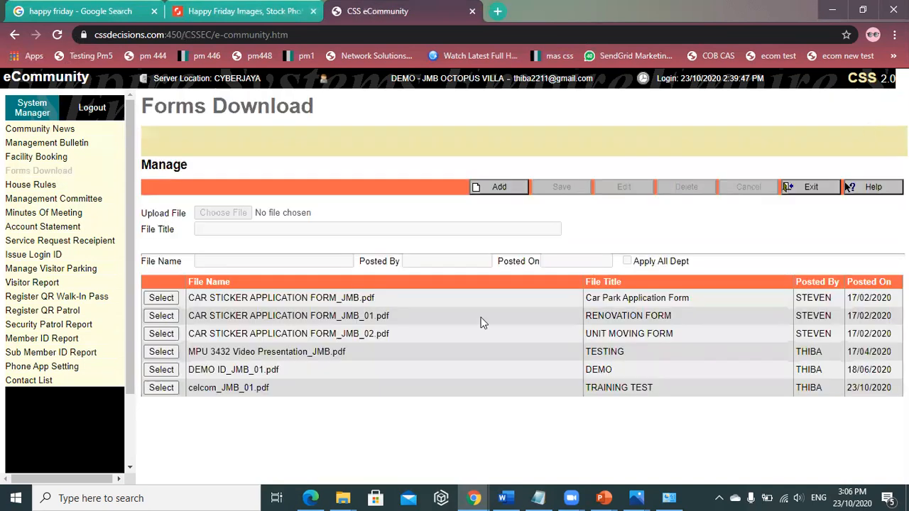
pyautogui.click(162, 387)
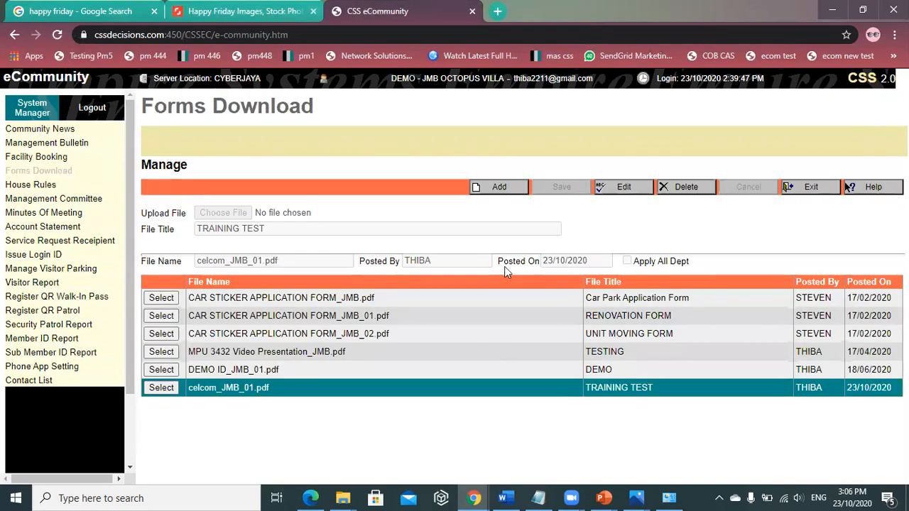
pyautogui.click(672, 191)
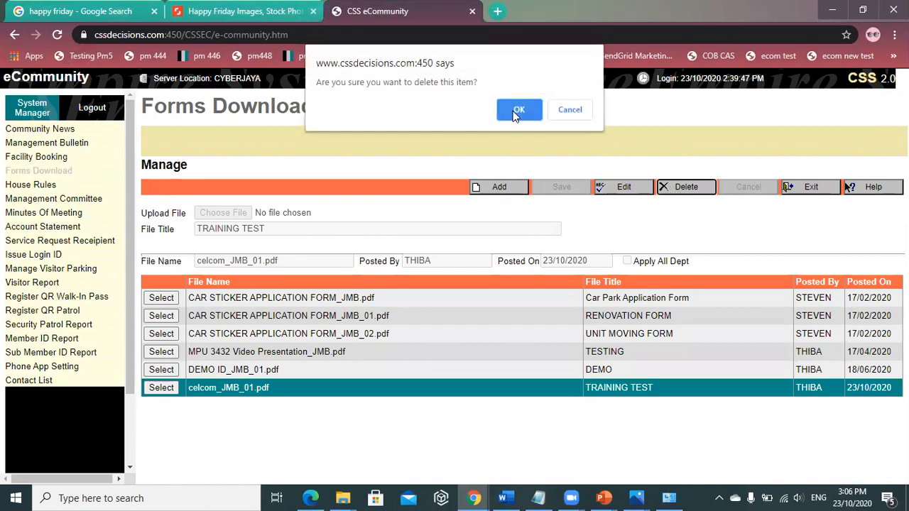
pyautogui.click(519, 100)
pyautogui.click(790, 188)
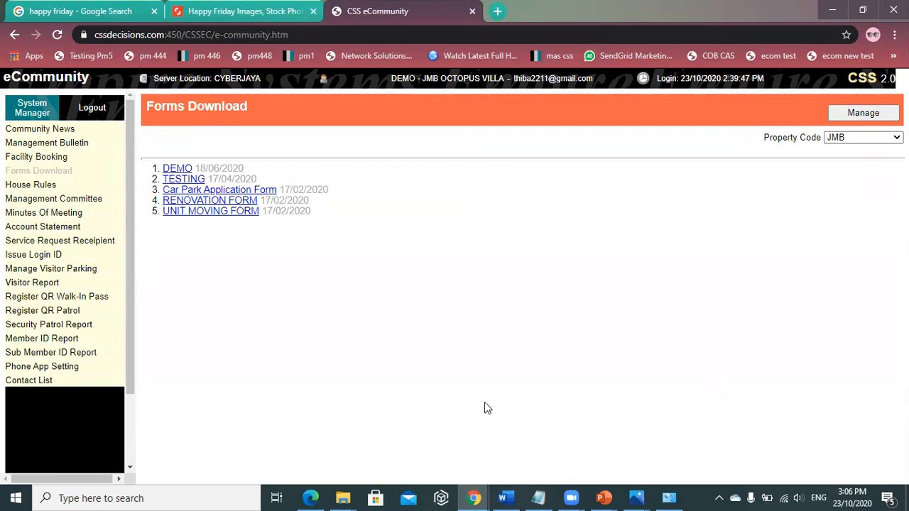
pyautogui.click(34, 185)
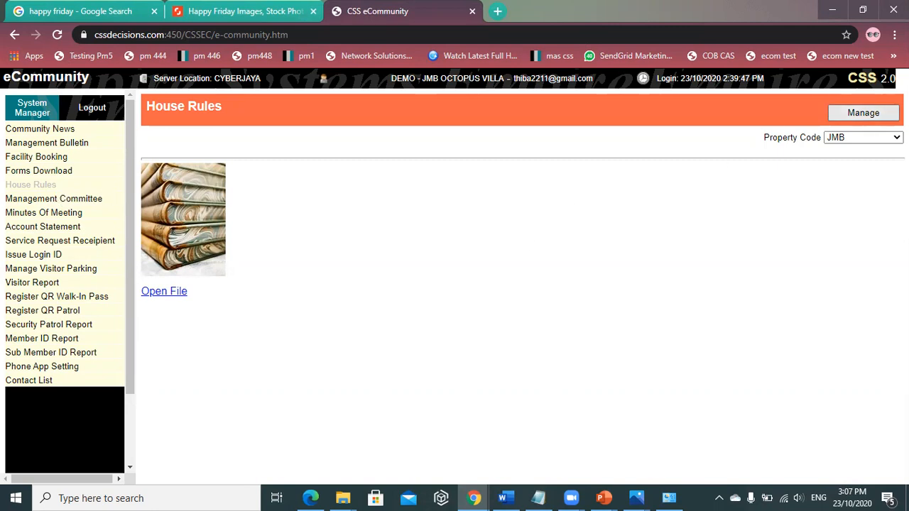
# - Inspect the House Rules attachment without saving changes, then go to Management Committee
pyautogui.click(864, 113)
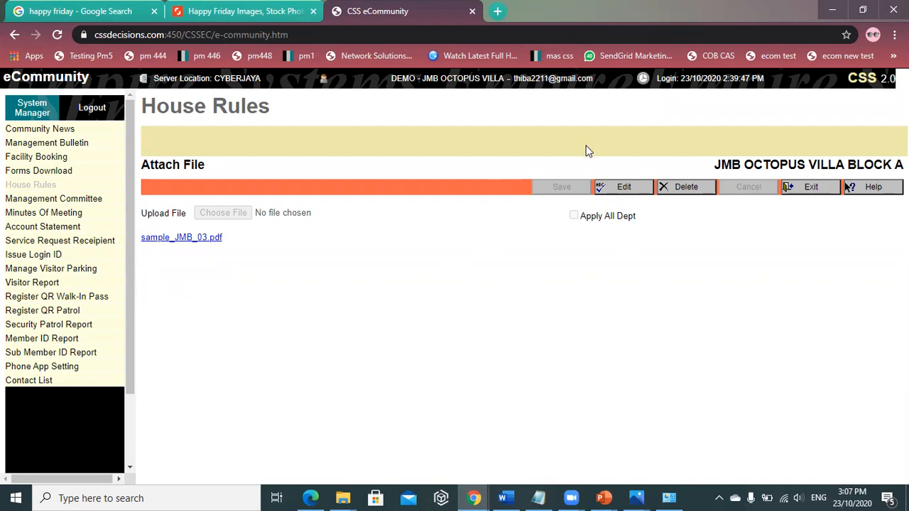
pyautogui.click(622, 191)
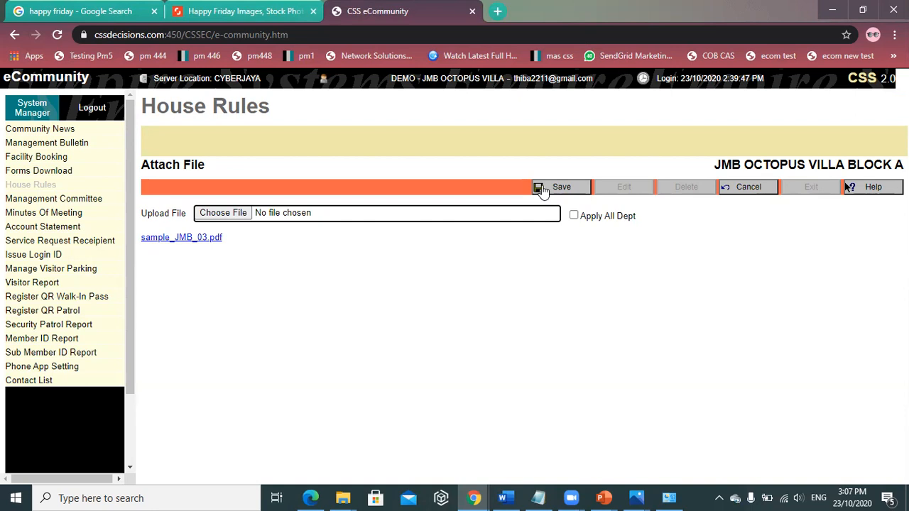
pyautogui.click(753, 192)
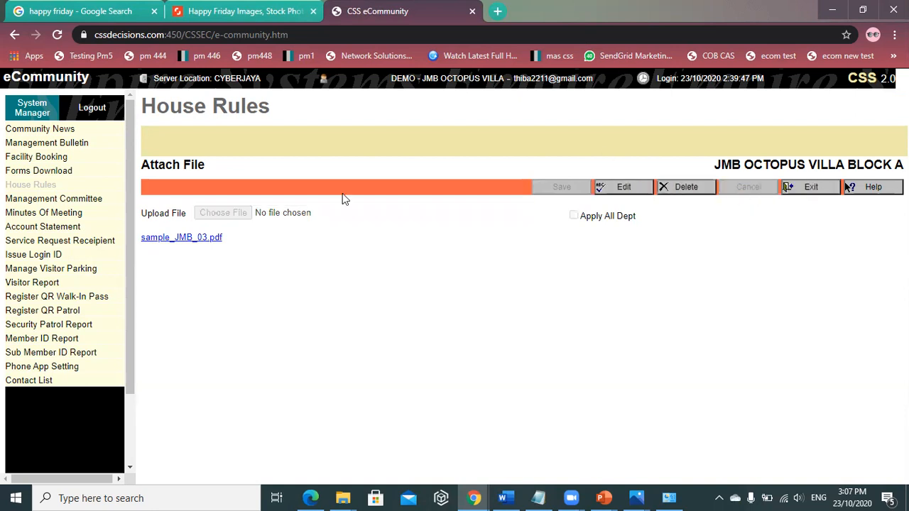
pyautogui.click(65, 202)
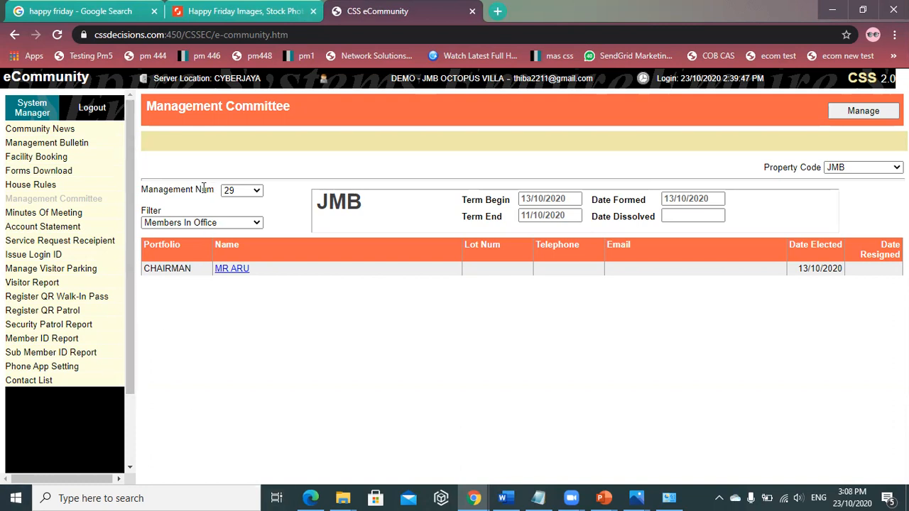
pyautogui.moveTo(193, 188); pyautogui.dragTo(259, 193)
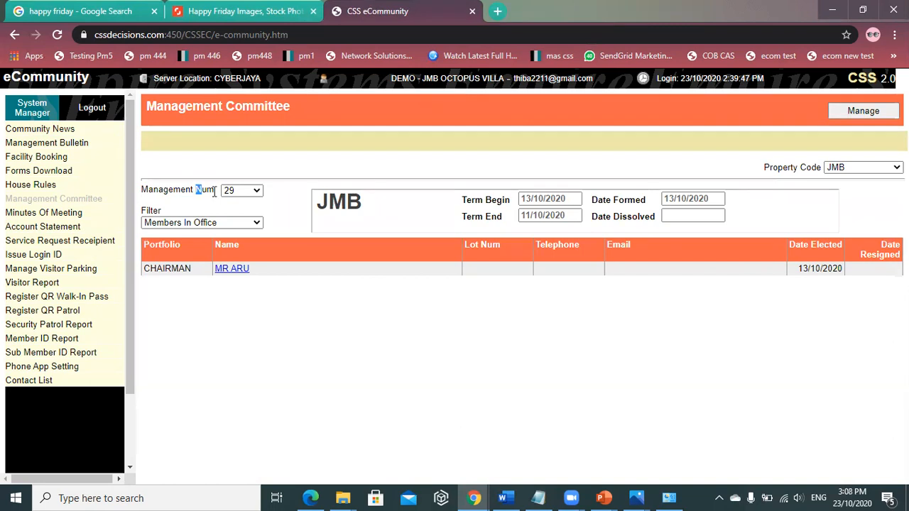
pyautogui.click(260, 193)
pyautogui.click(272, 159)
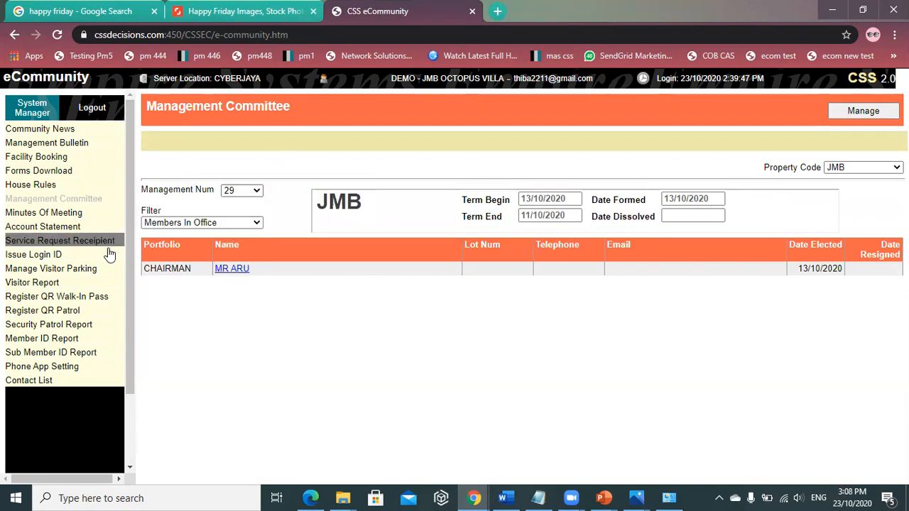
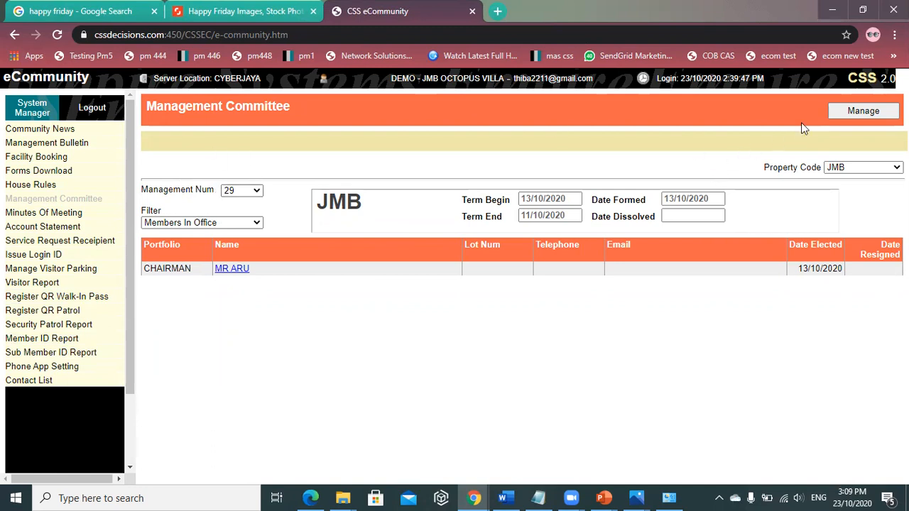
# - Open the Manage form to edit committee members for management number 29
pyautogui.click(859, 112)
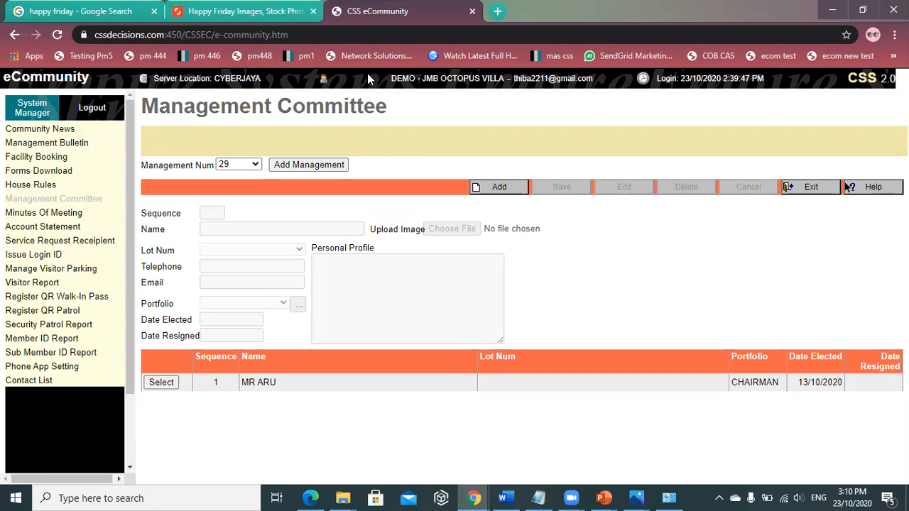
# - Go to the management records and start a new record with management number 30
pyautogui.click(321, 167)
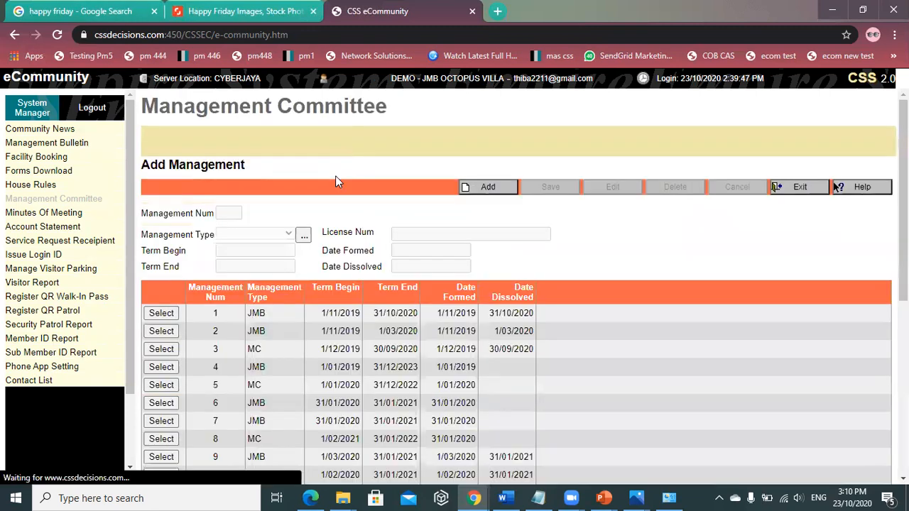
pyautogui.click(485, 189)
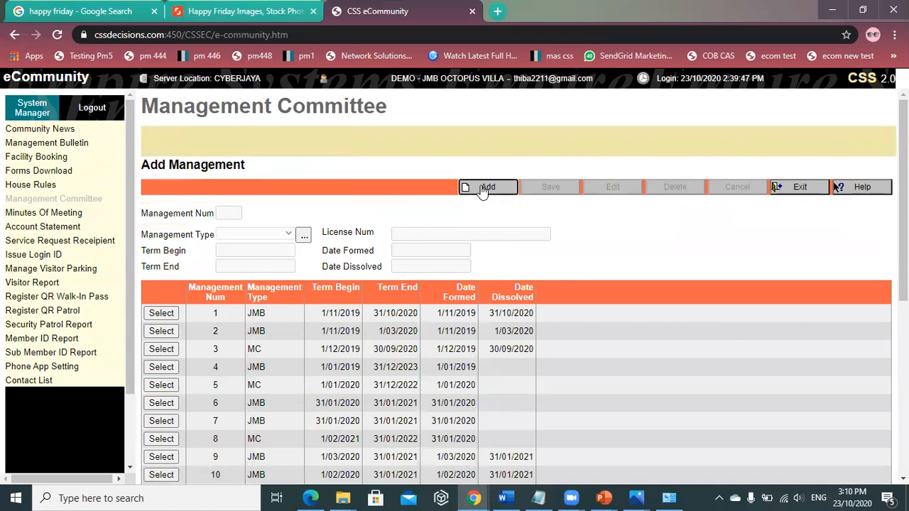
pyautogui.click(232, 213)
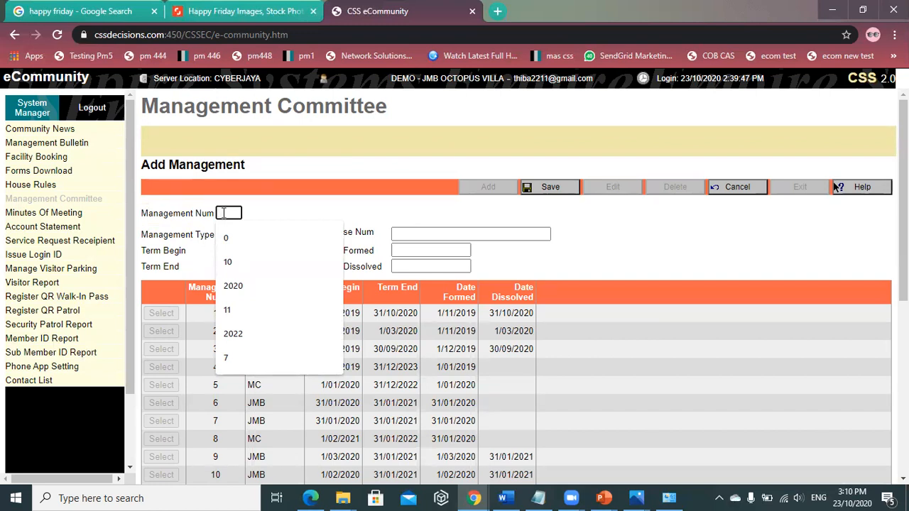
pyautogui.write('30')
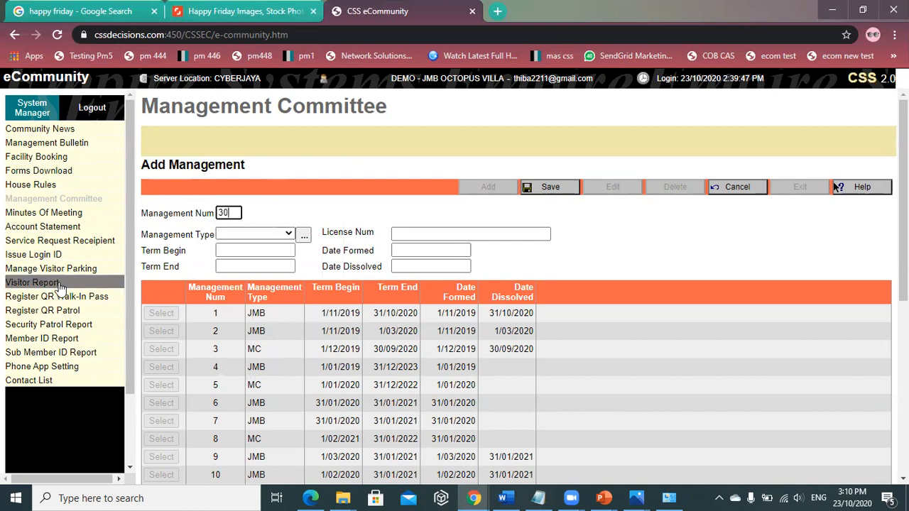
pyautogui.scroll(-4, 680, 291)
pyautogui.scroll(4, 679, 297)
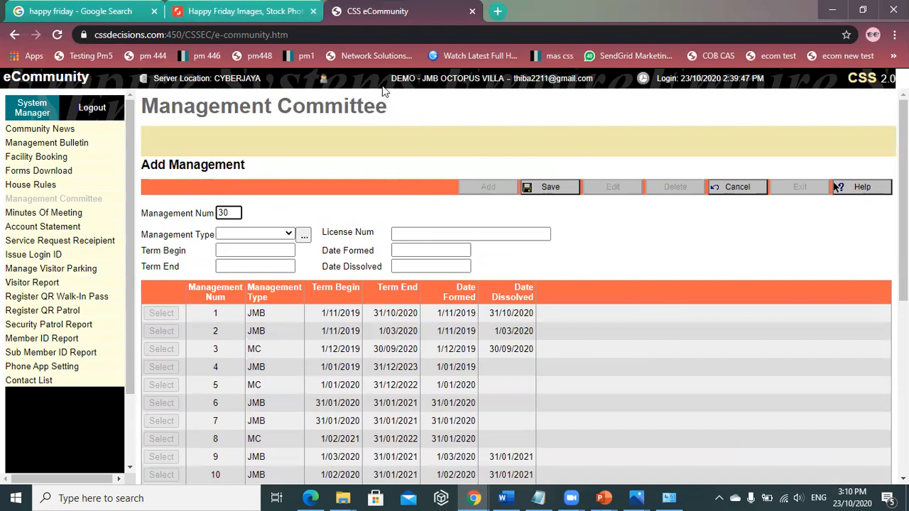
# - Check the Management Type list, open its Item Directory, then exit back to Add Management
pyautogui.click(270, 235)
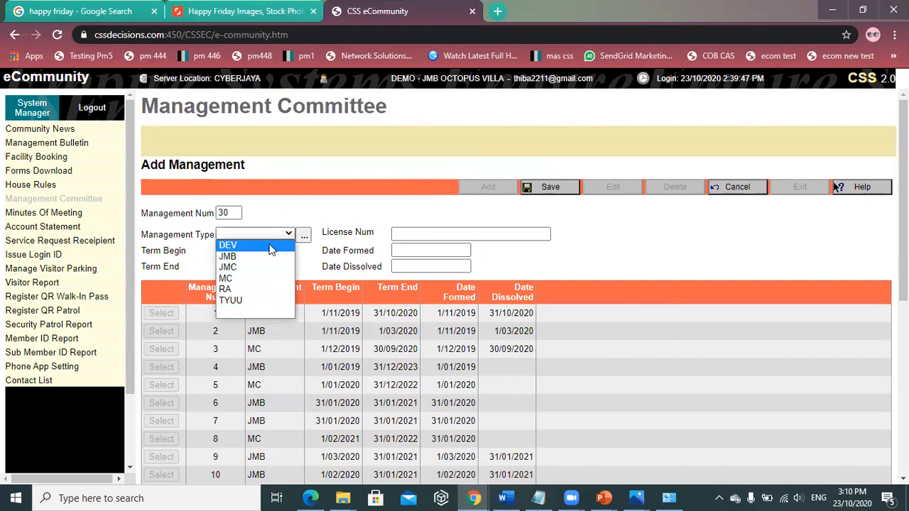
pyautogui.click(301, 153)
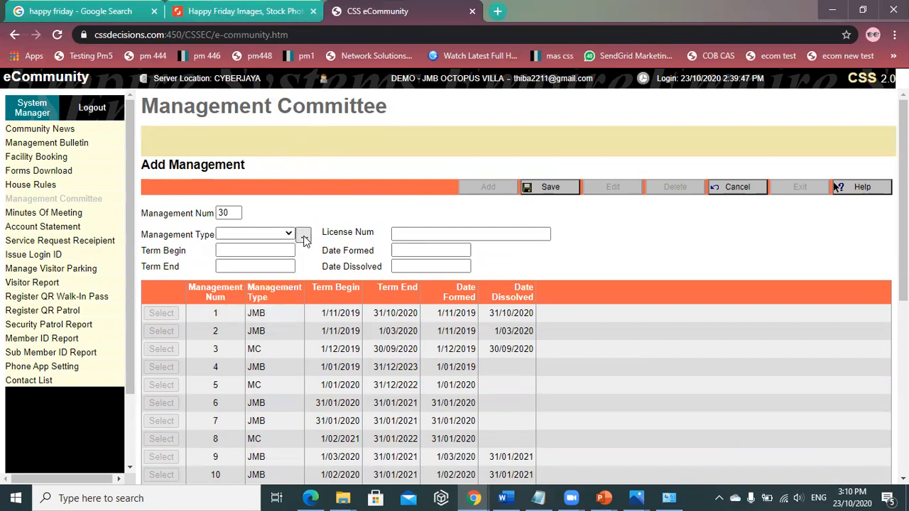
pyautogui.click(268, 235)
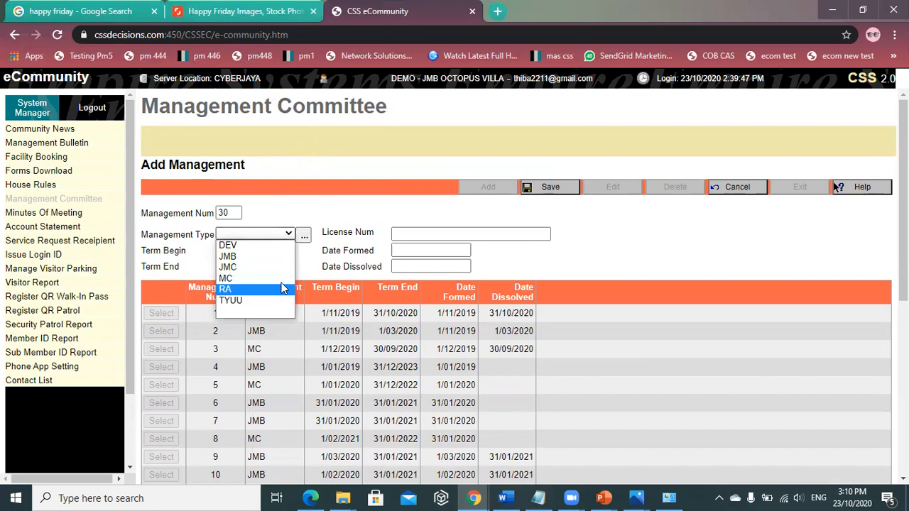
pyautogui.click(305, 219)
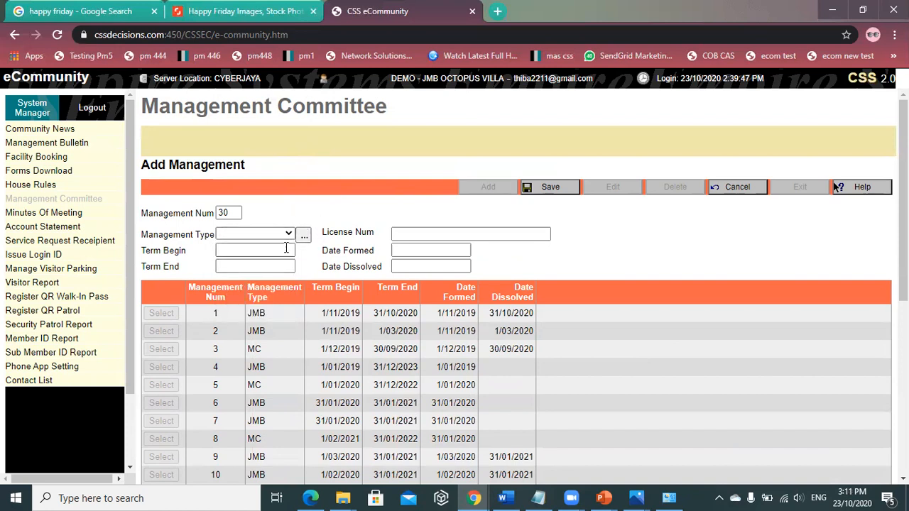
pyautogui.click(303, 237)
pyautogui.click(201, 224)
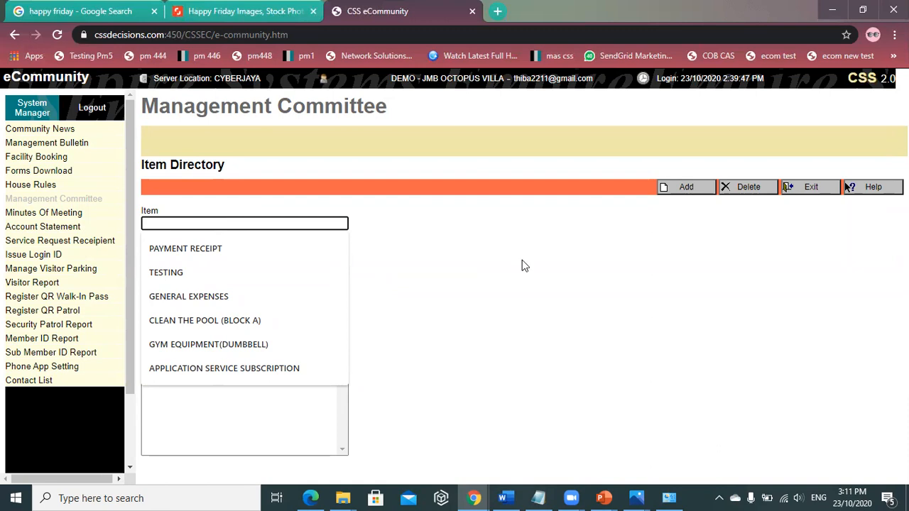
pyautogui.click(682, 188)
pyautogui.click(812, 186)
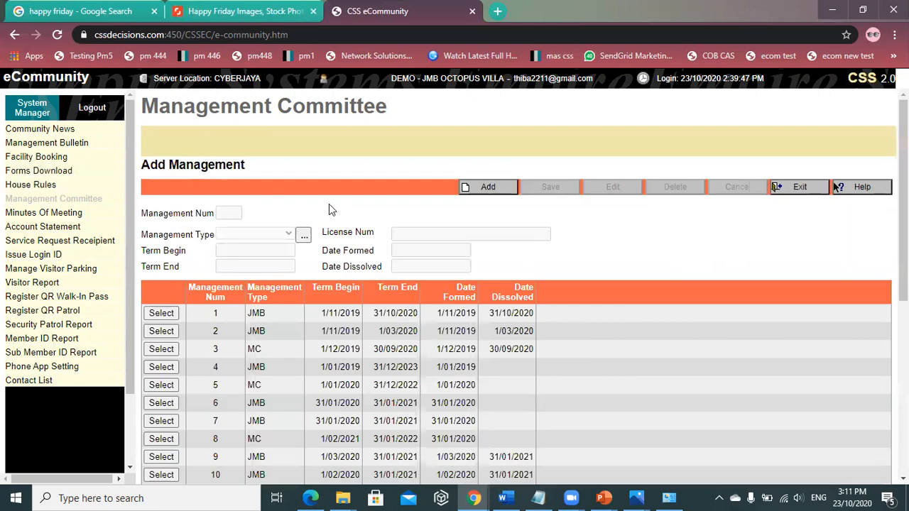
# - Start a new management record numbered 30 with management type JMB
pyautogui.click(490, 189)
pyautogui.write('3')
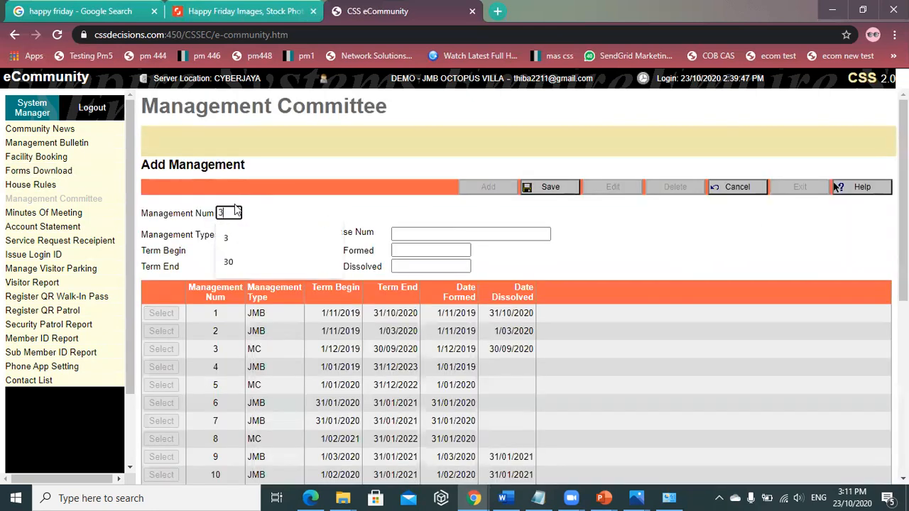
pyautogui.click(231, 253)
pyautogui.click(263, 235)
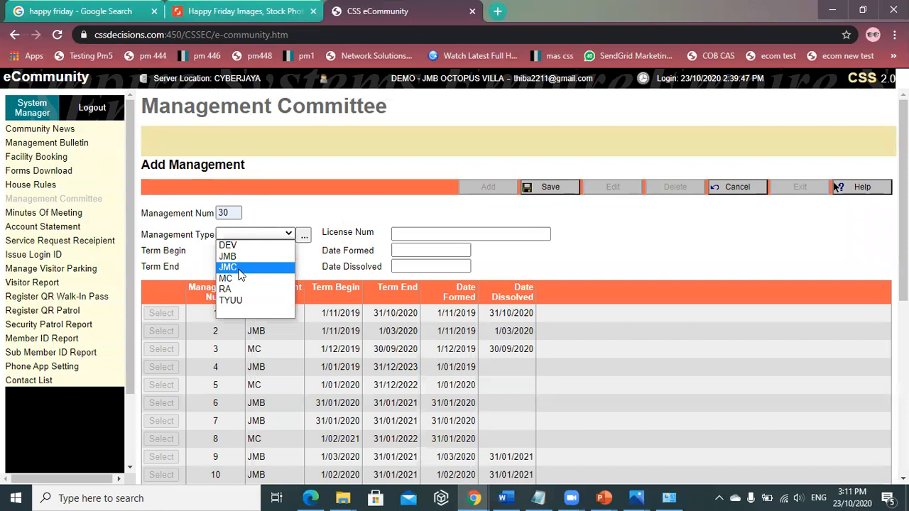
pyautogui.click(235, 257)
# - Set term 1/11/2020 to 30/9/2021, the licence number and date formed 1/11/2020, then save
pyautogui.click(249, 251)
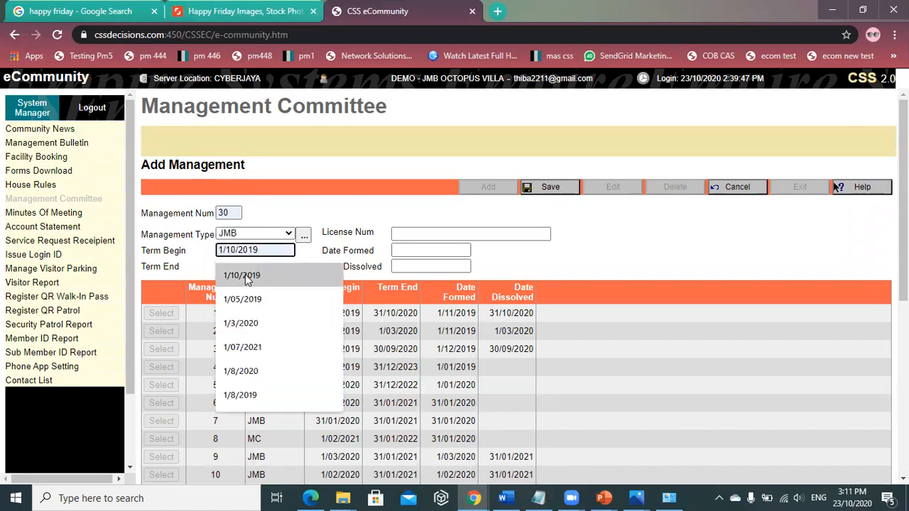
pyautogui.write('1/11/')
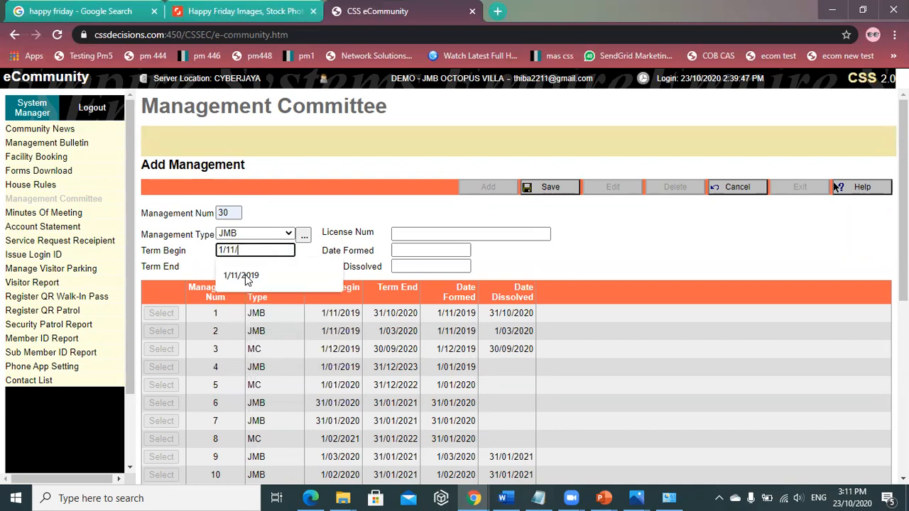
pyautogui.write('2020')
pyautogui.click(253, 265)
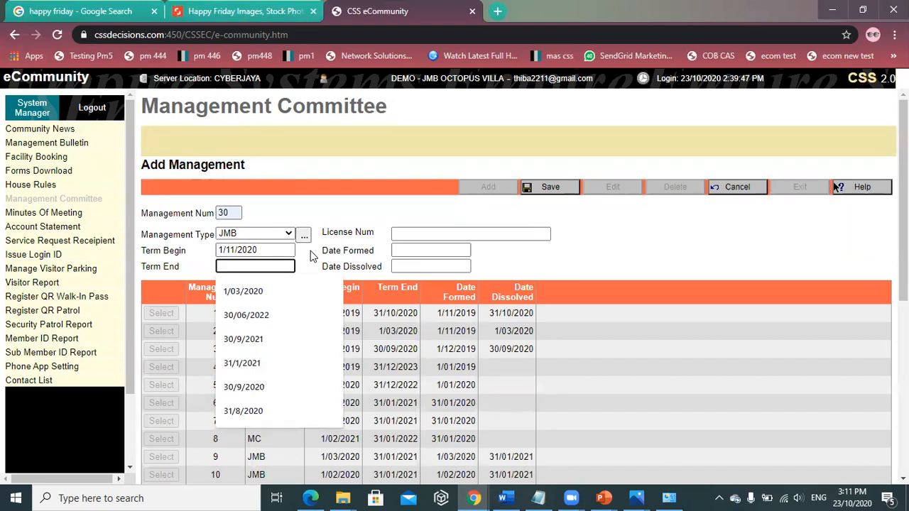
pyautogui.click(280, 344)
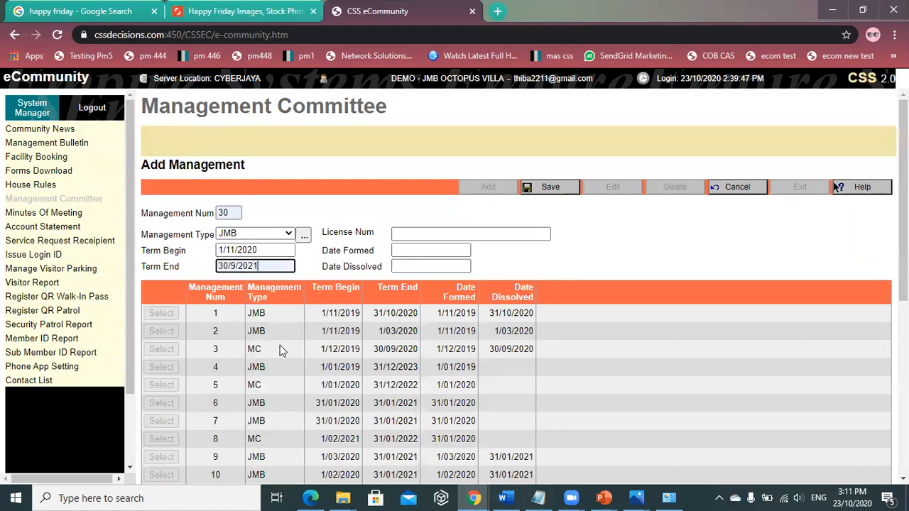
pyautogui.click(436, 232)
pyautogui.write('JMB ')
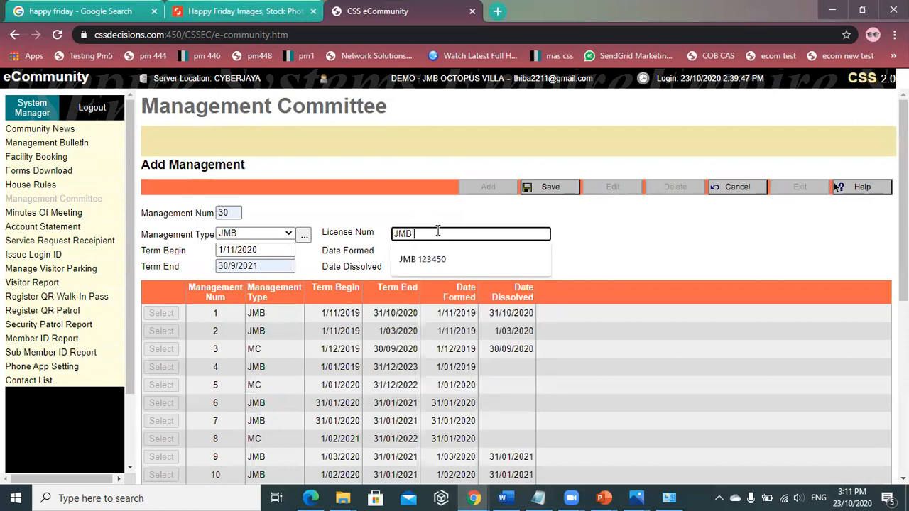
pyautogui.write('765433')
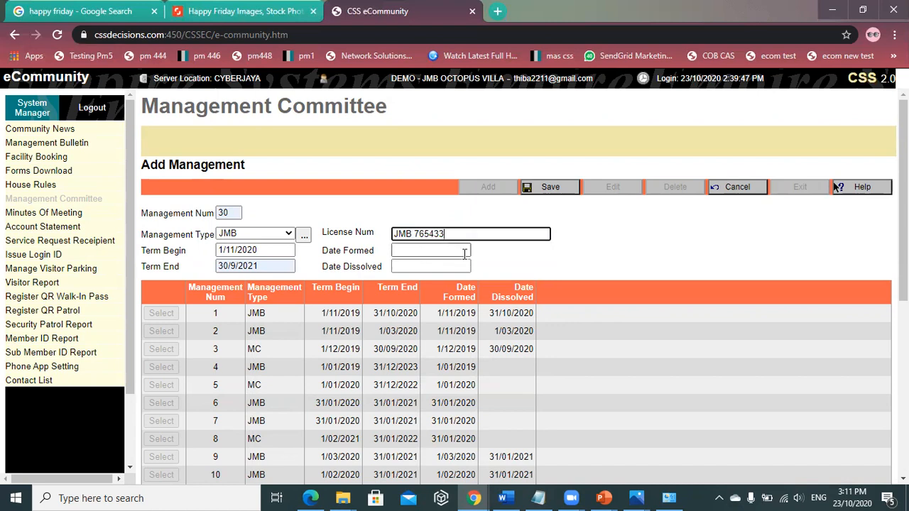
pyautogui.click(458, 251)
pyautogui.write('1')
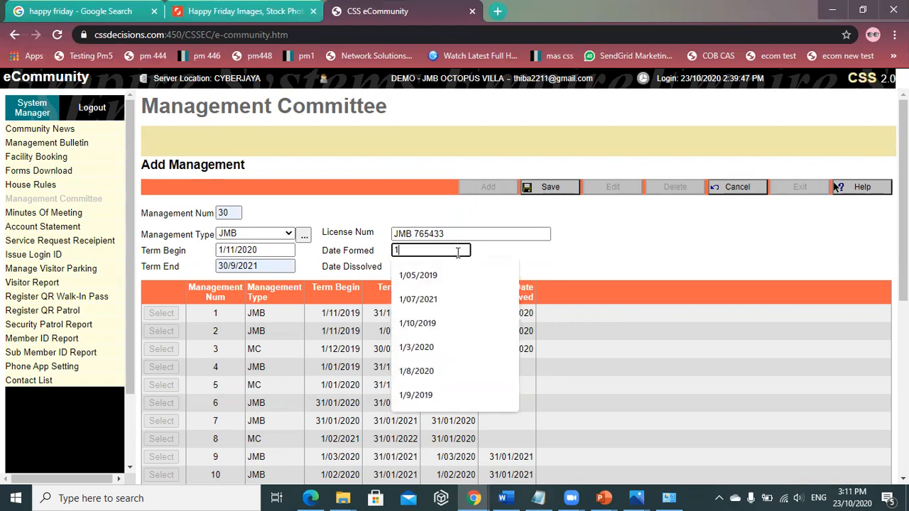
pyautogui.write('/1')
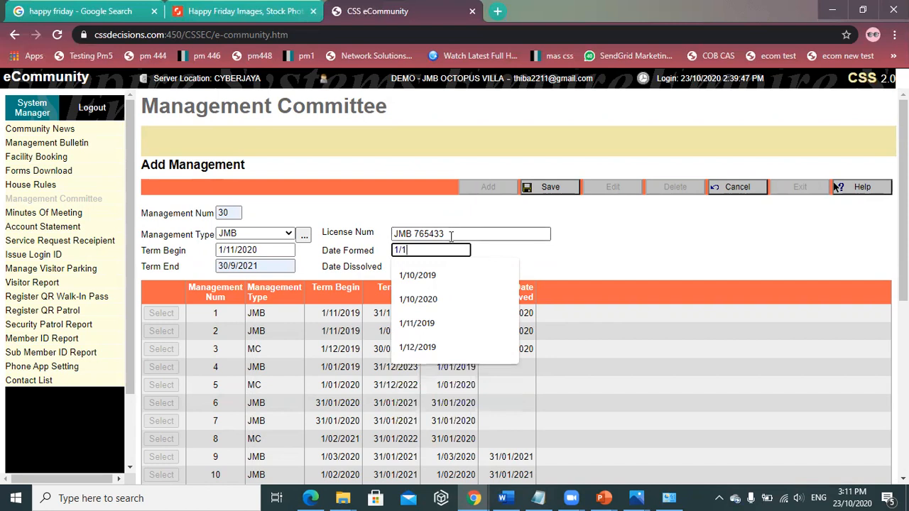
pyautogui.write('1')
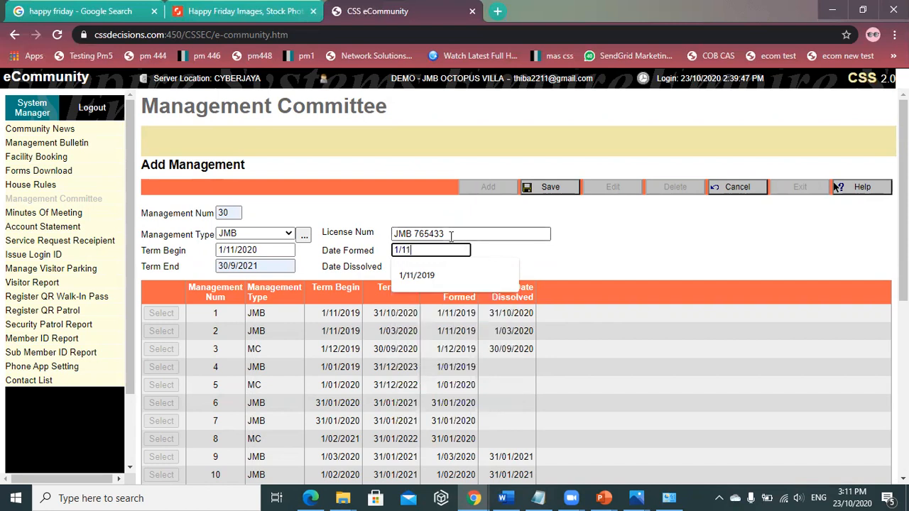
pyautogui.write('/2020')
pyautogui.click(553, 187)
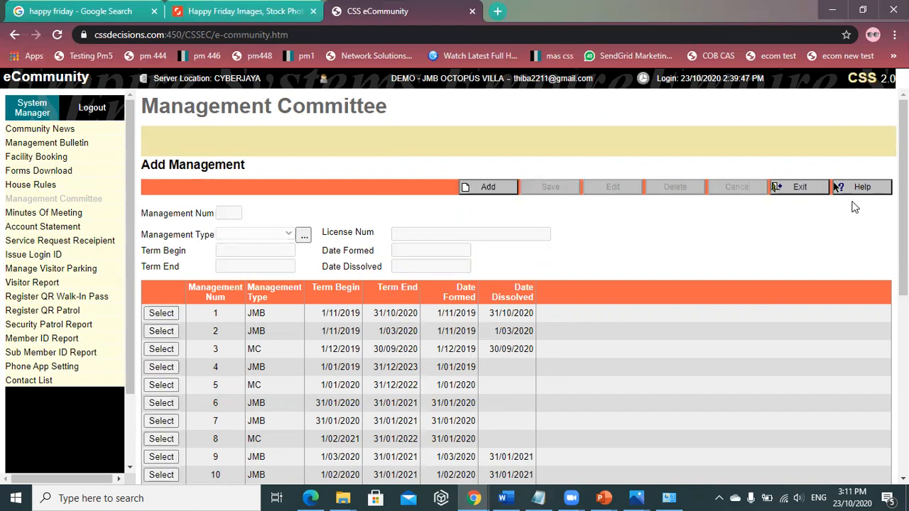
# - Open management 30's committee and start a member entry with sequence 1 and the member's name
pyautogui.click(803, 187)
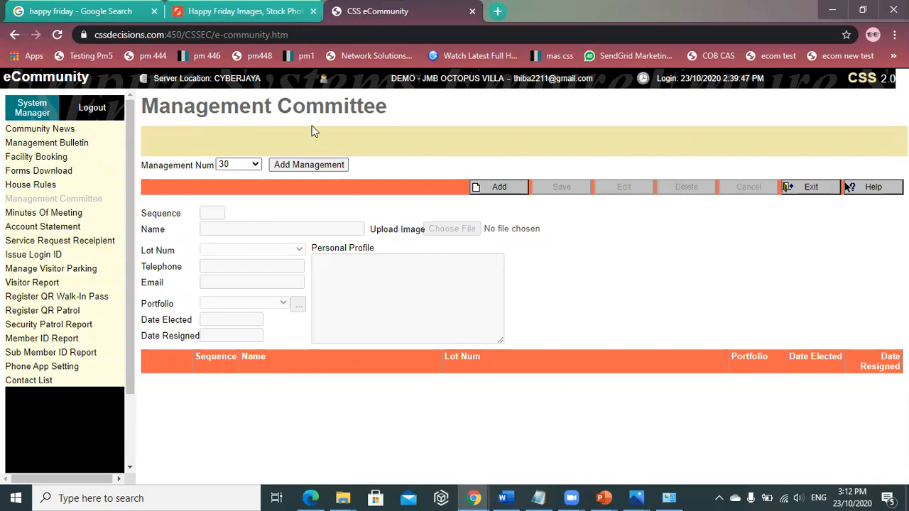
pyautogui.click(507, 189)
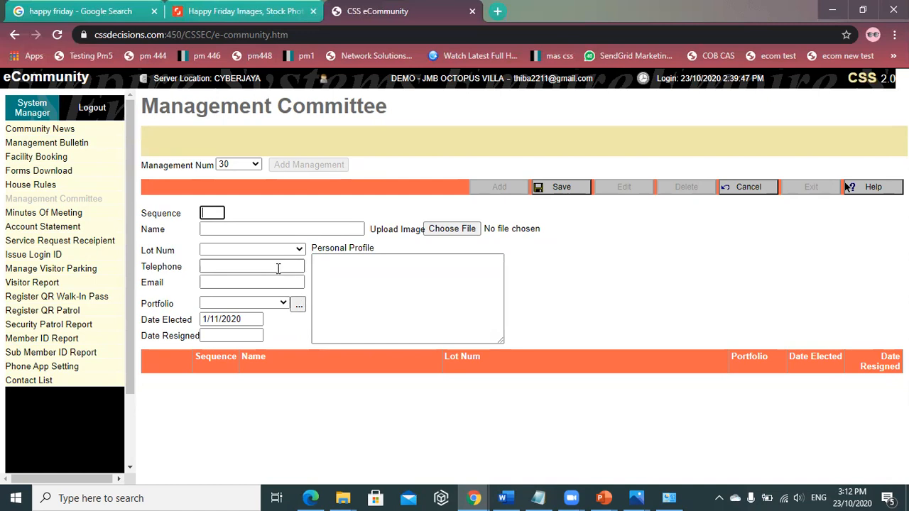
pyautogui.write('1')
pyautogui.click(283, 229)
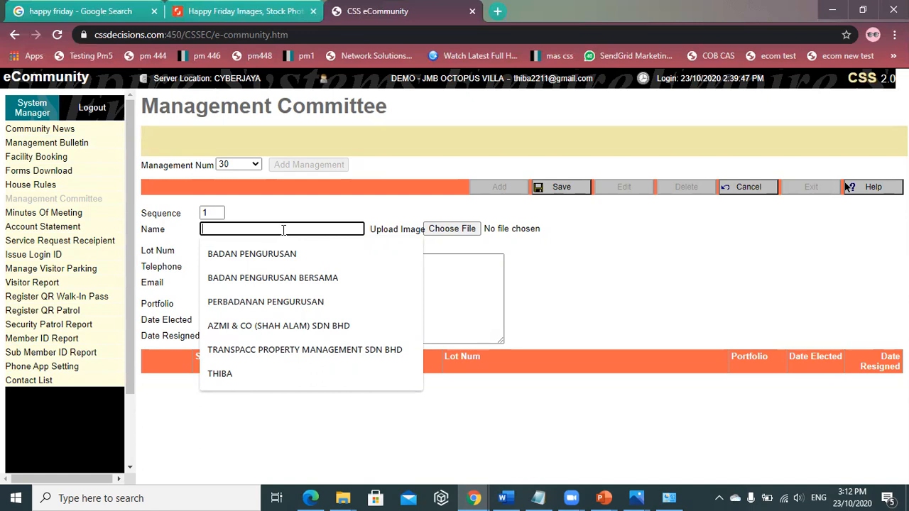
pyautogui.write('SINJIE')
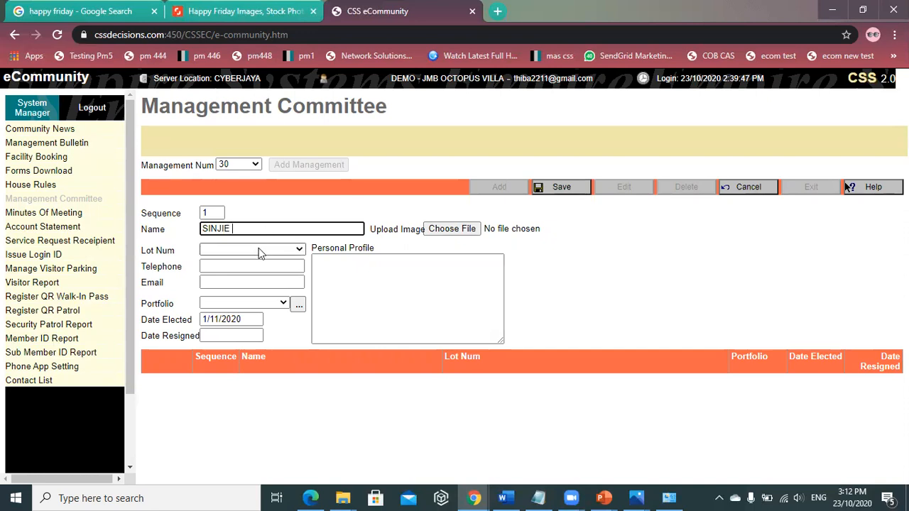
# - Check the Lot Num and Portfolio lists without choosing, then open the Portfolio item directory
pyautogui.click(260, 254)
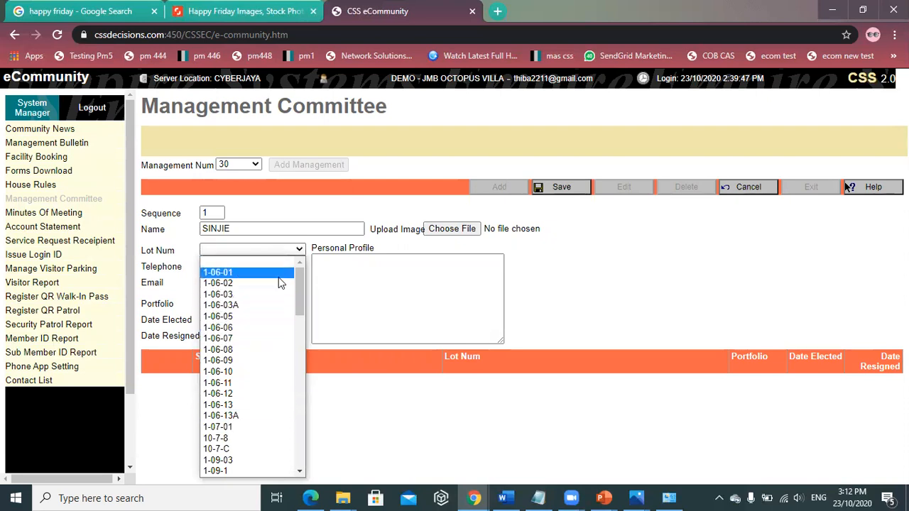
pyautogui.click(391, 298)
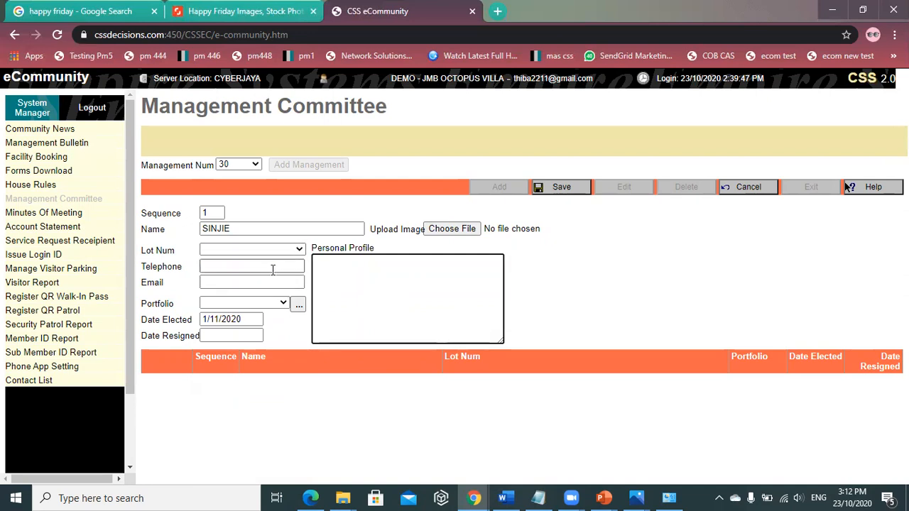
pyautogui.click(241, 303)
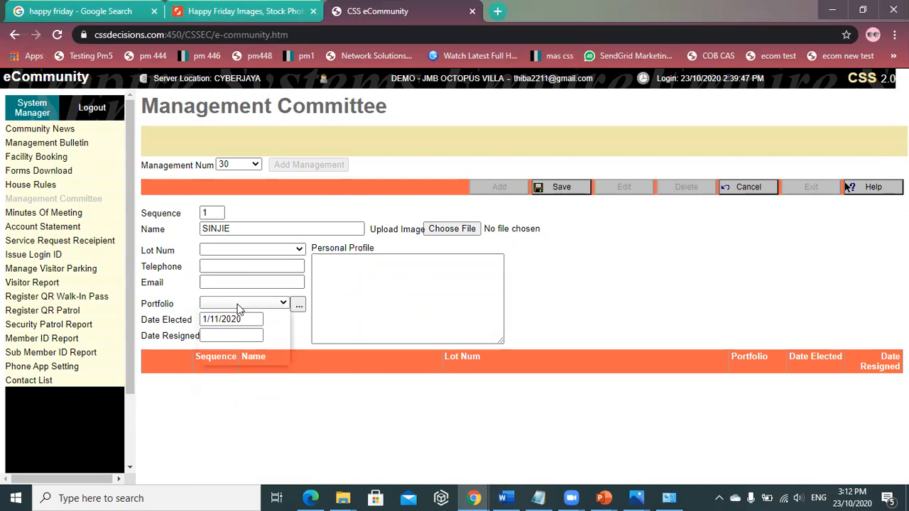
pyautogui.click(260, 410)
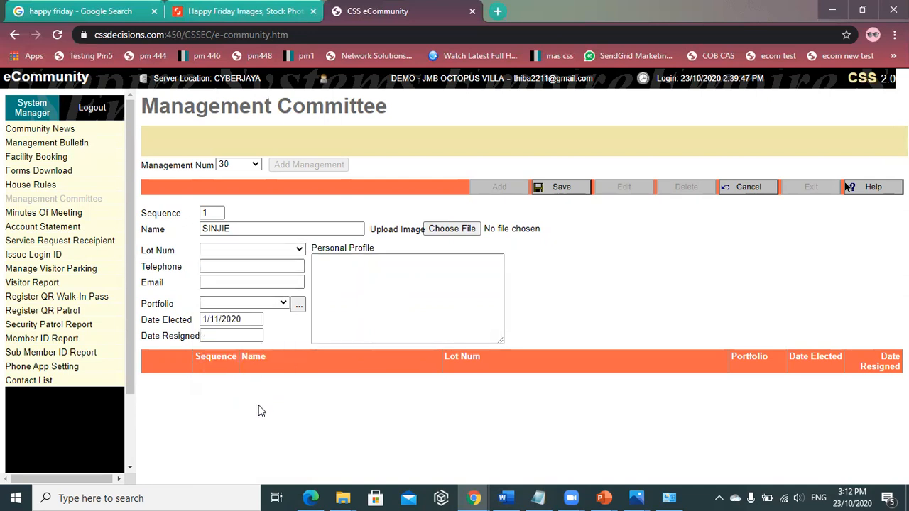
pyautogui.click(297, 304)
# - Add CHAIRLADY as a new portfolio item and return to the member form
pyautogui.click(245, 224)
pyautogui.write('CHAIR')
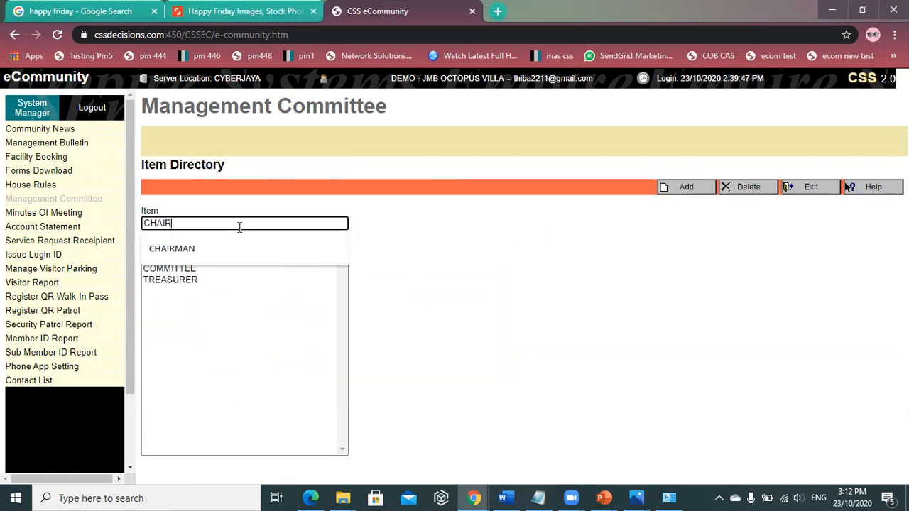
pyautogui.write('LADY')
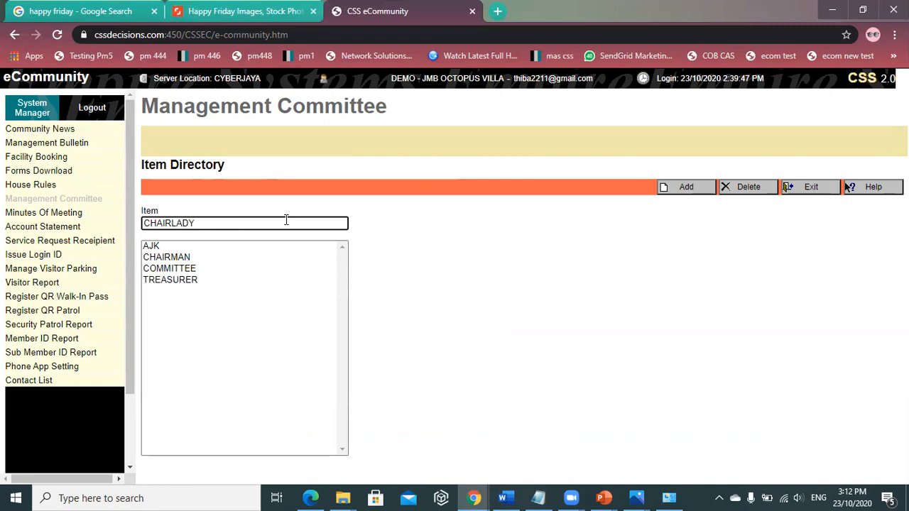
pyautogui.click(688, 187)
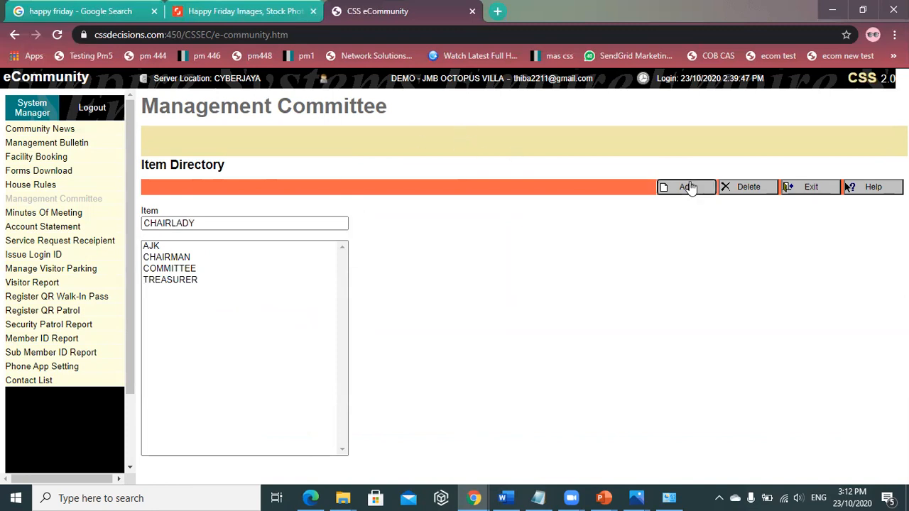
pyautogui.click(815, 191)
# - Start a new committee member entry with sequence 1 and begin typing the member's name
pyautogui.click(518, 188)
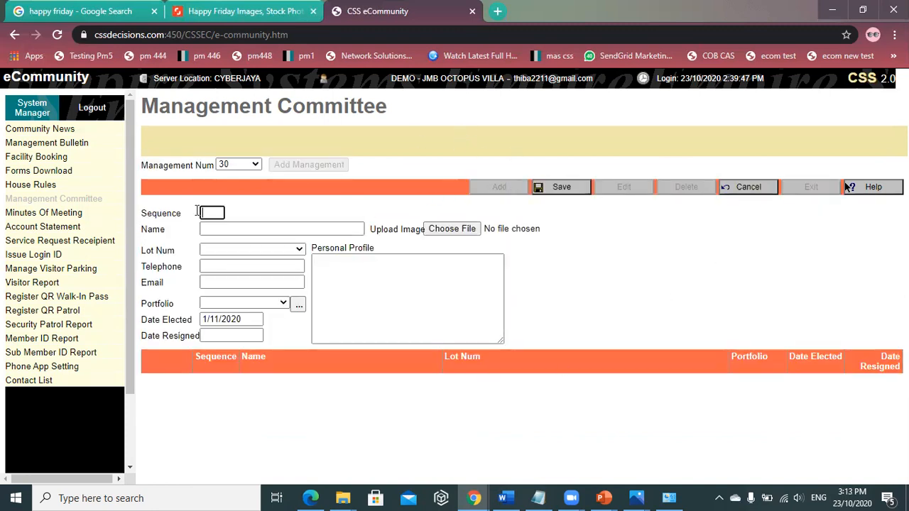
pyautogui.write('1')
pyautogui.click(215, 226)
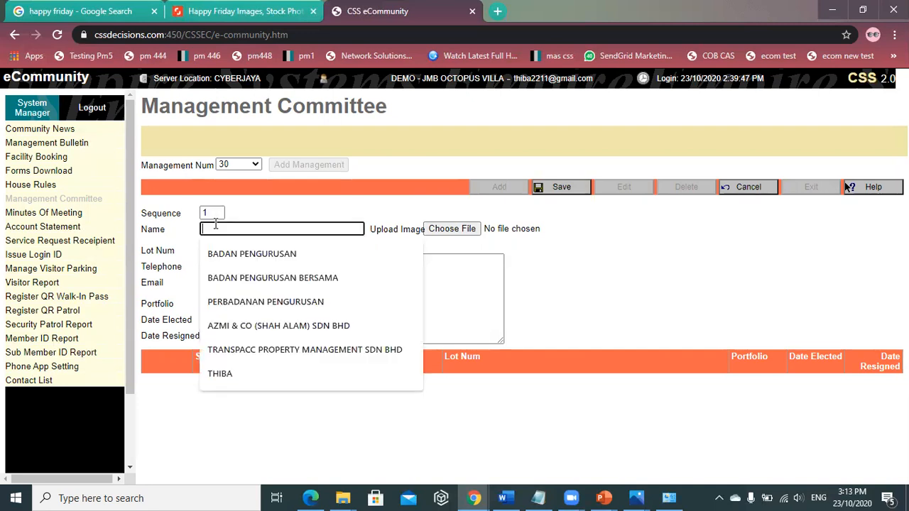
pyautogui.write('S')
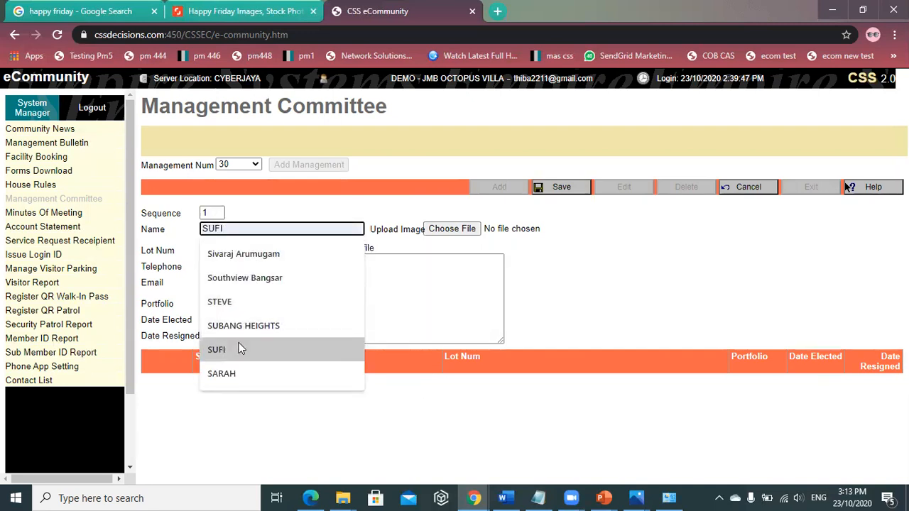
# - Pick the member from the name suggestions, set portfolio to CHAIRLADY, and save
pyautogui.write('IE')
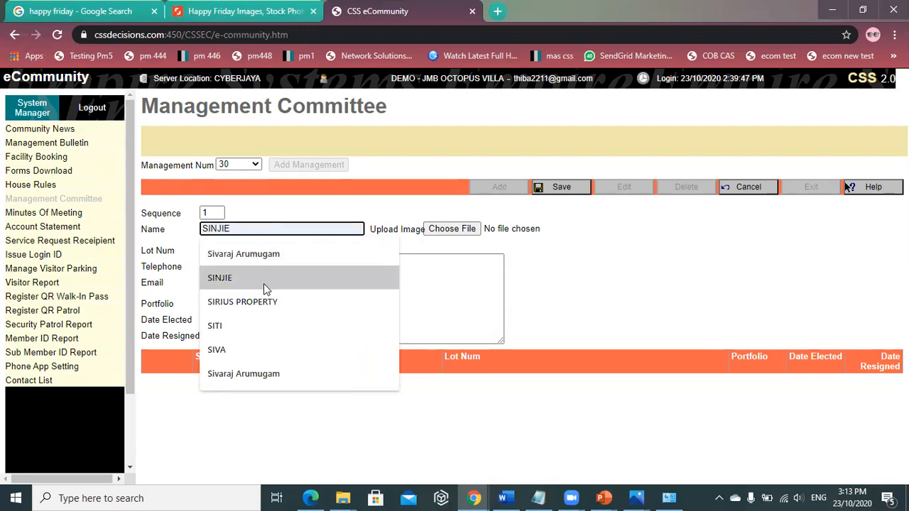
pyautogui.click(263, 282)
pyautogui.click(224, 303)
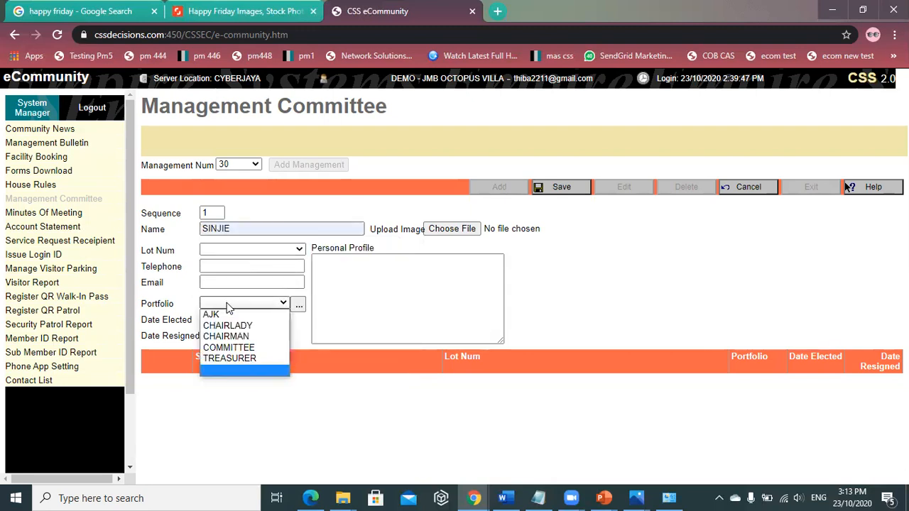
pyautogui.click(227, 326)
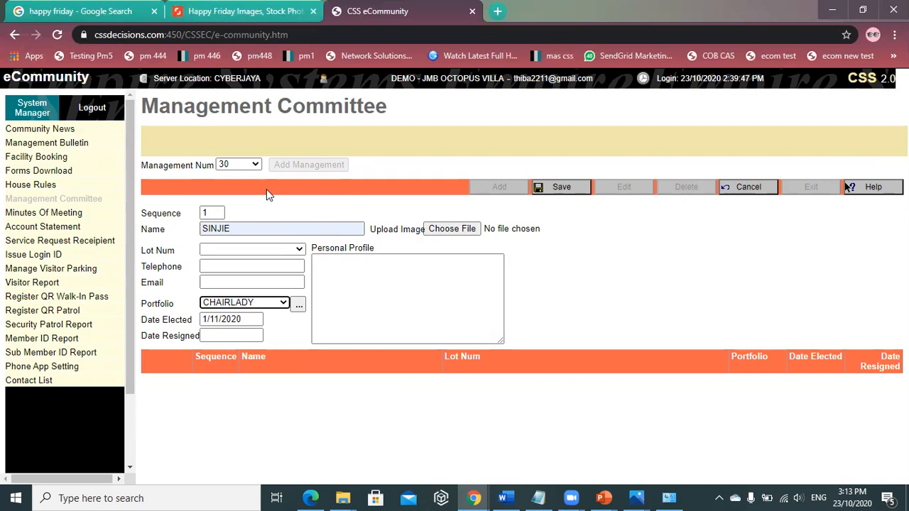
pyautogui.click(571, 190)
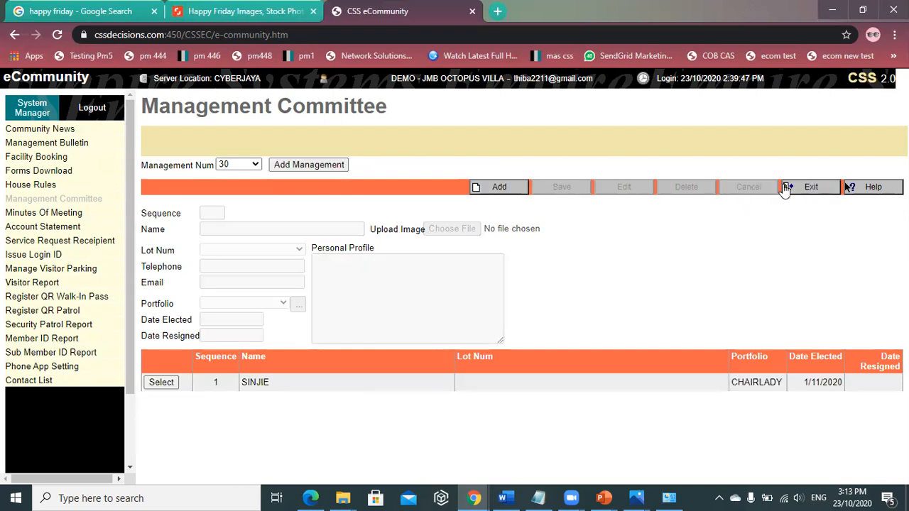
# - Exit to the committee summary and reload the Management Committee page
pyautogui.click(812, 188)
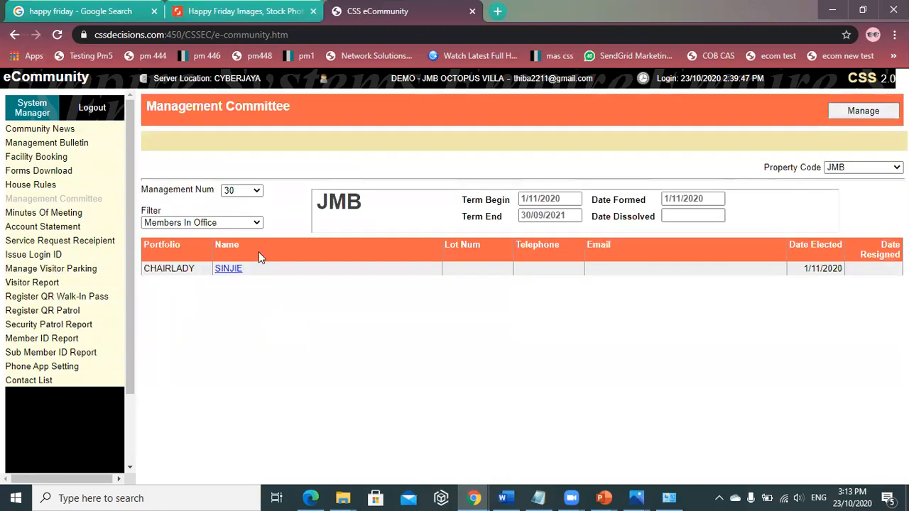
pyautogui.click(857, 112)
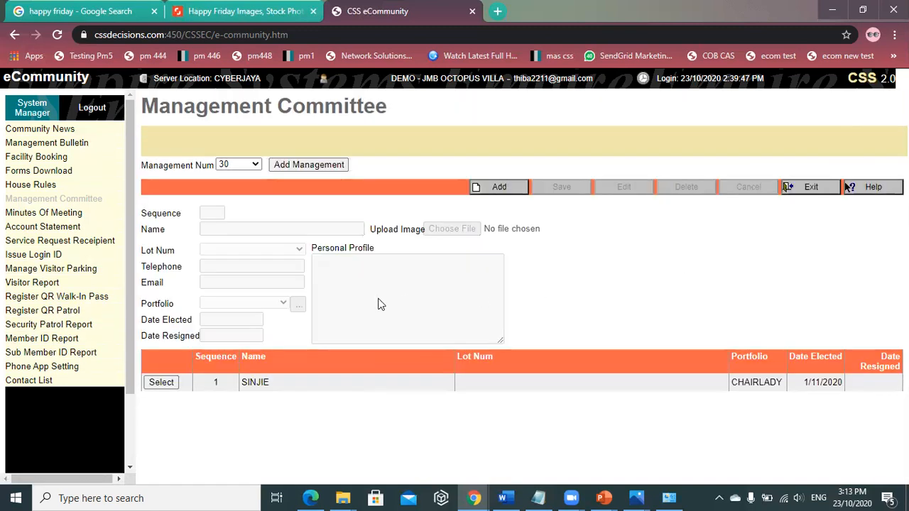
pyautogui.click(810, 188)
pyautogui.click(69, 200)
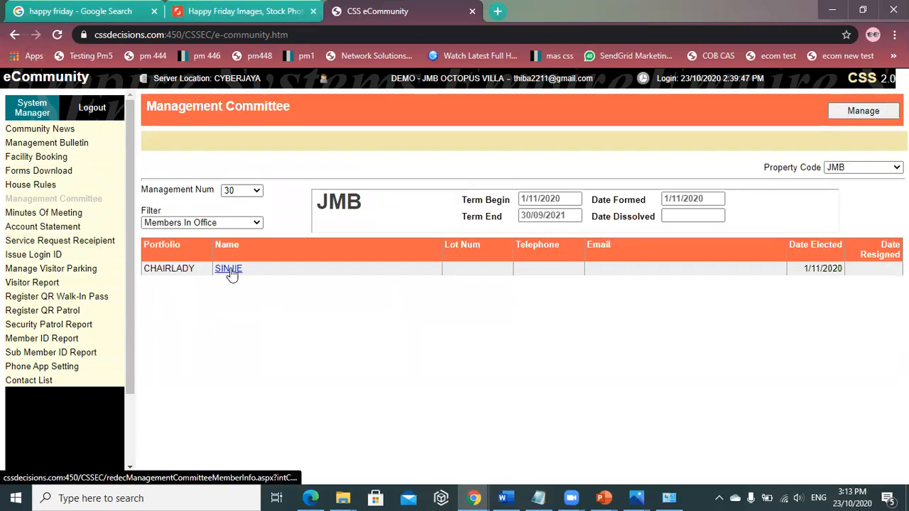
# - View the new chairlady's detail page, then go to Minutes Of Meeting
pyautogui.click(228, 270)
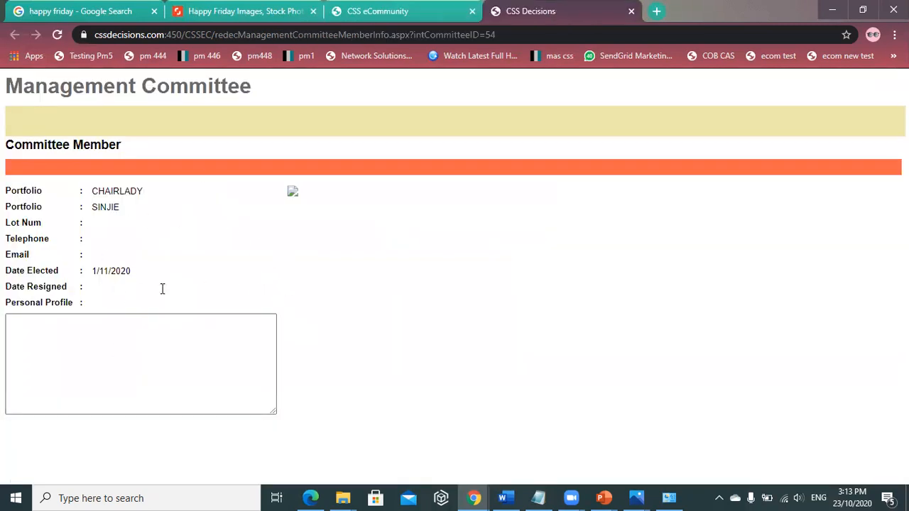
pyautogui.click(334, 21)
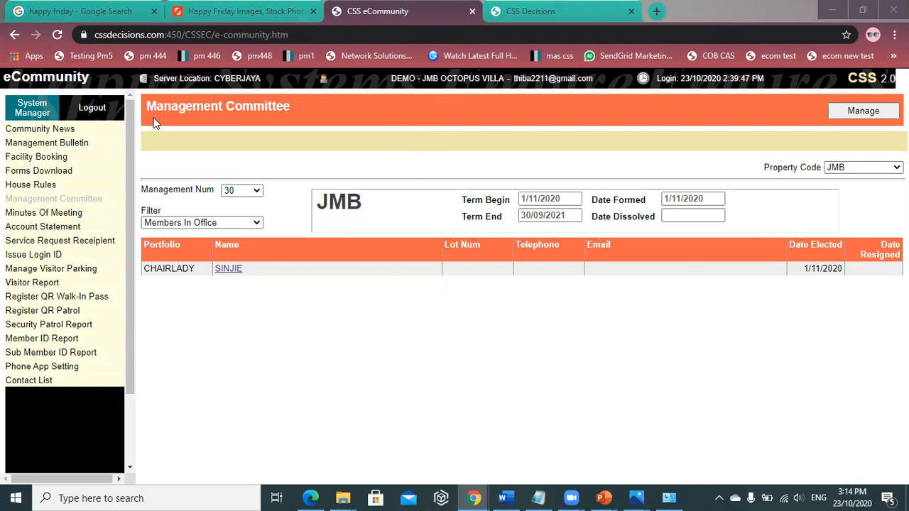
pyautogui.click(68, 215)
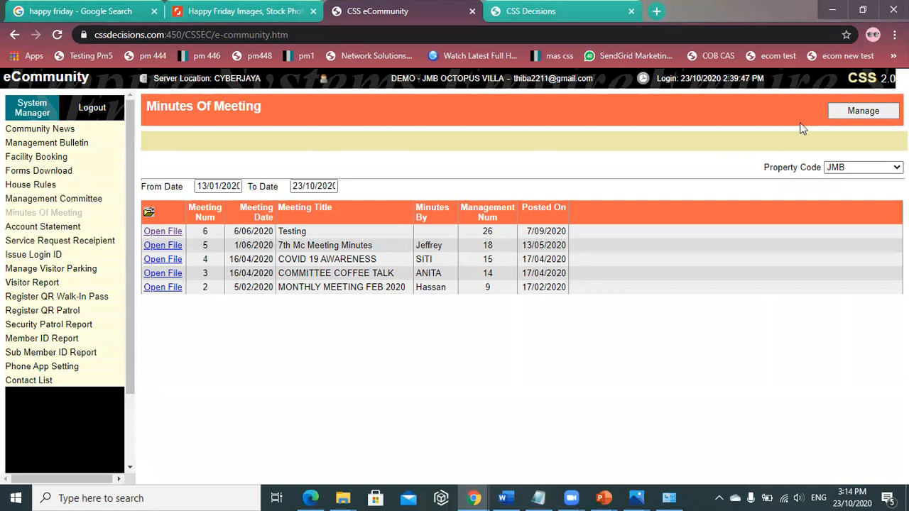
# - Start new meeting minutes with celcom.pdf attached and title TRAINING TEST
pyautogui.click(863, 112)
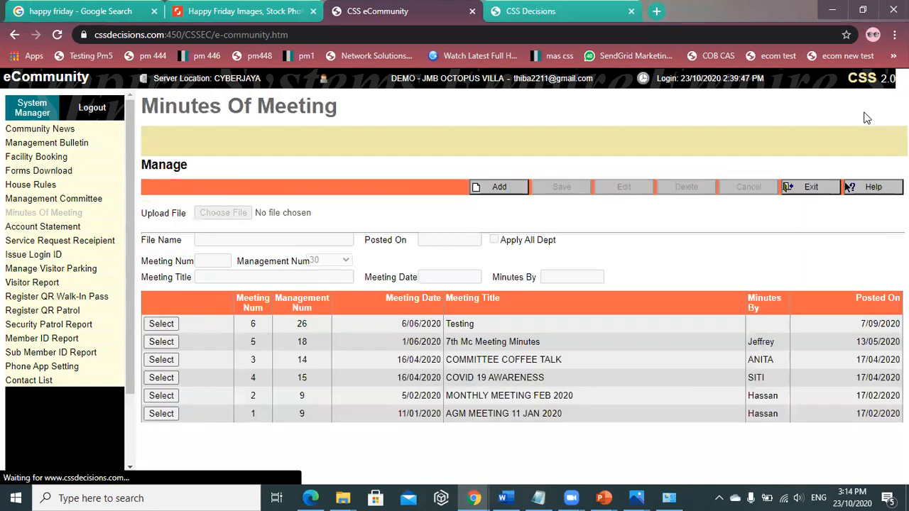
pyautogui.click(497, 189)
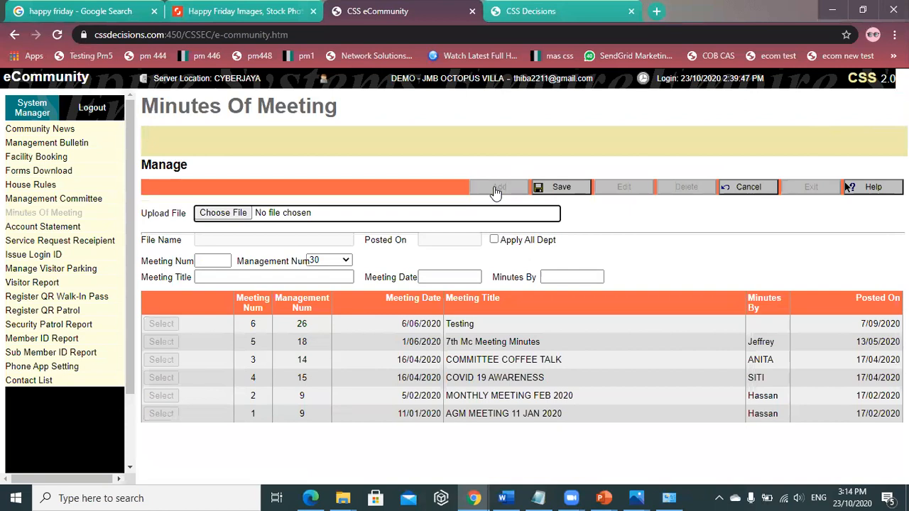
pyautogui.click(222, 214)
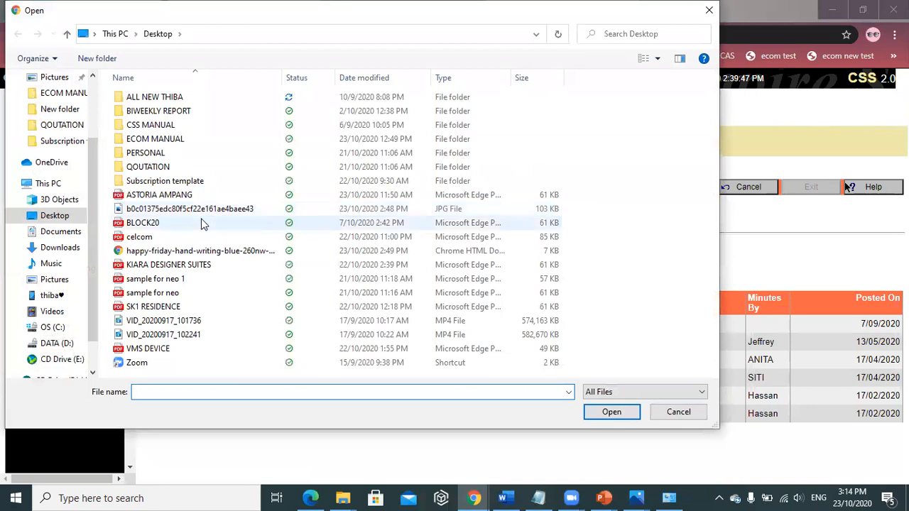
pyautogui.doubleClick(170, 237)
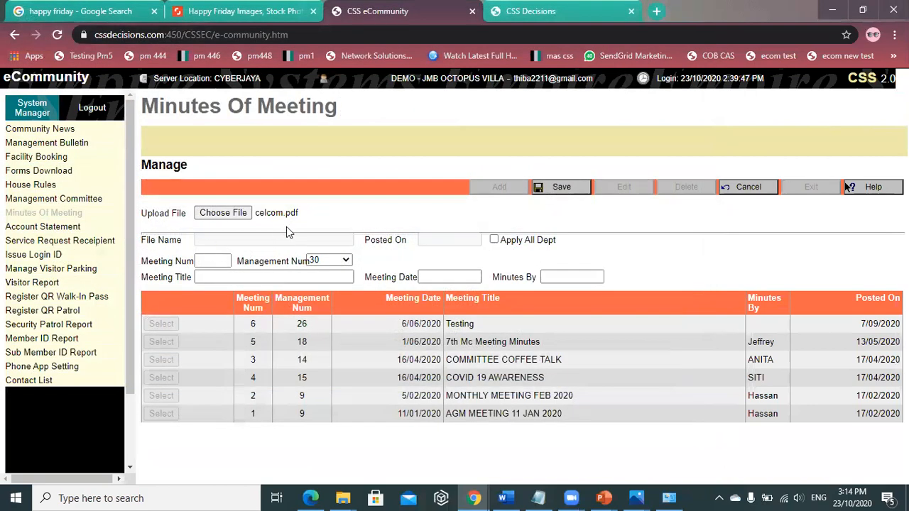
pyautogui.click(223, 271)
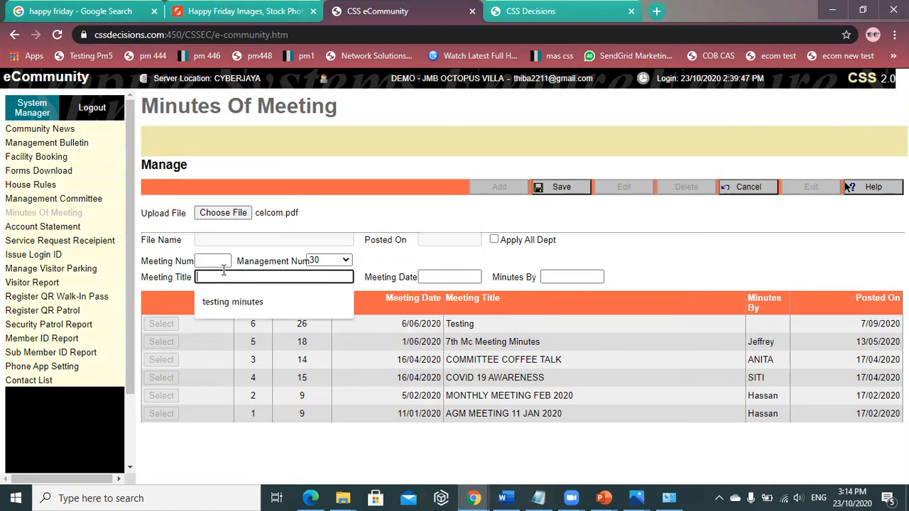
pyautogui.write('TEST')
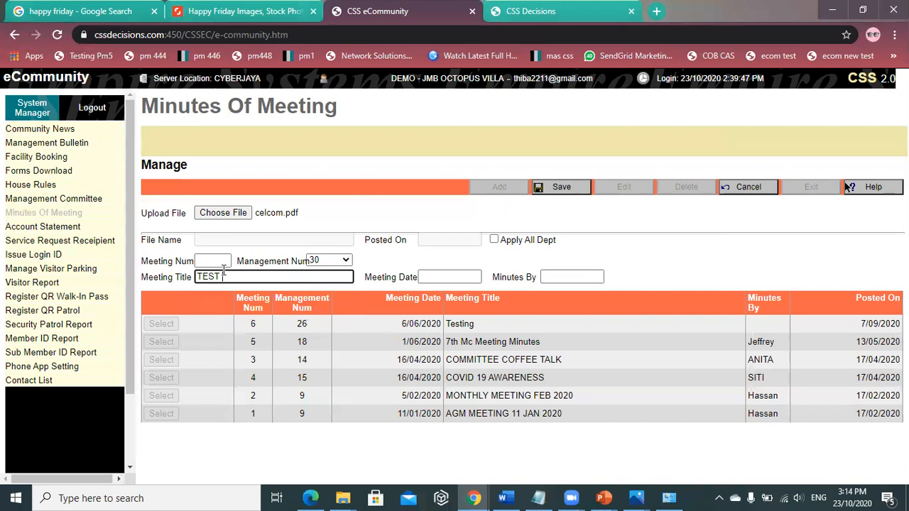
pyautogui.press('BackSpace')
pyautogui.press('BackSpace')
pyautogui.press('BackSpace')
pyautogui.press('BackSpace')
pyautogui.write('TRAINING TEST')
# - Set meeting number 7, management number 30, and meeting date 22/10/2020
pyautogui.click(204, 261)
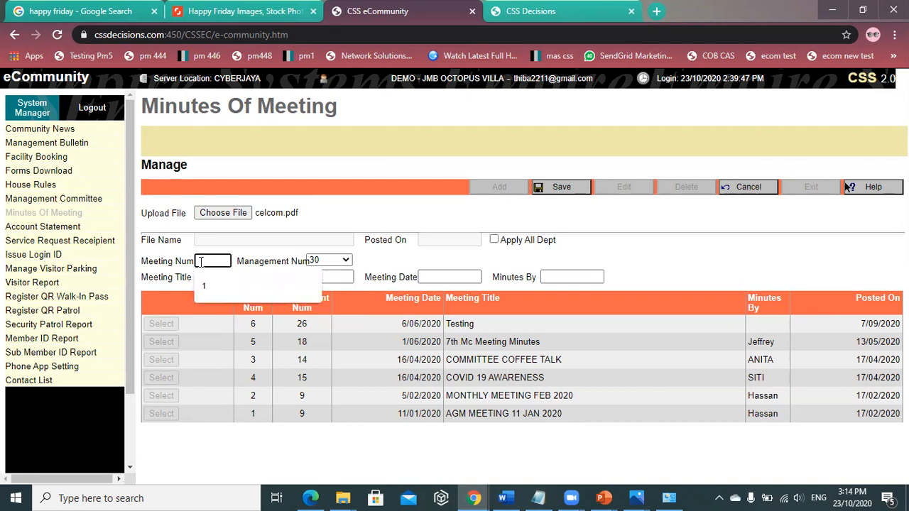
pyautogui.write('7')
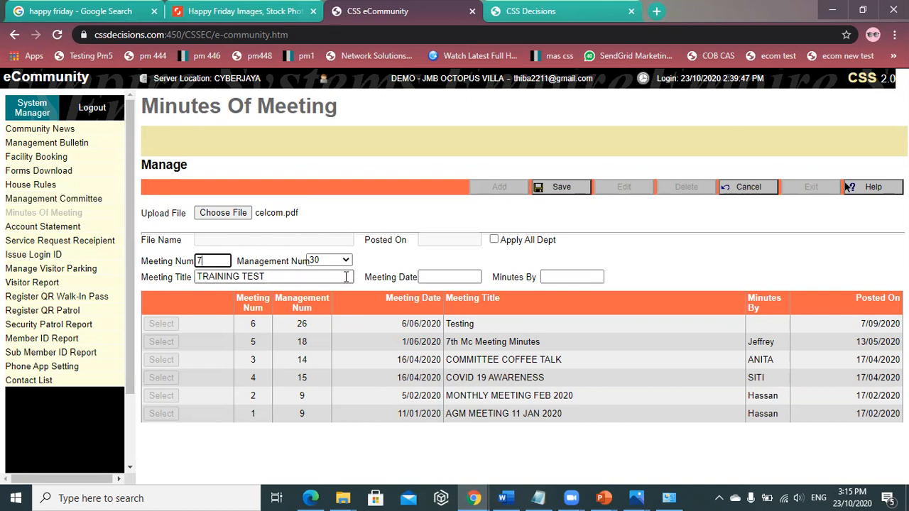
pyautogui.click(327, 263)
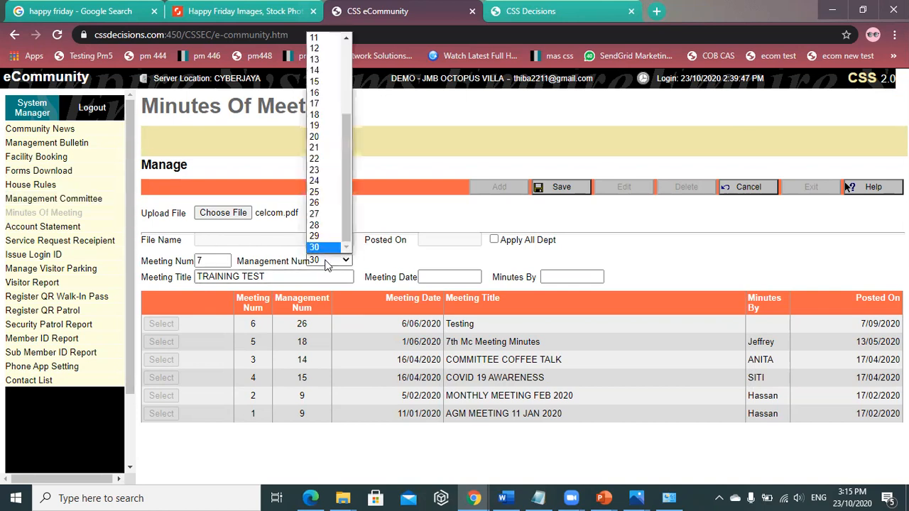
pyautogui.click(389, 264)
pyautogui.click(429, 277)
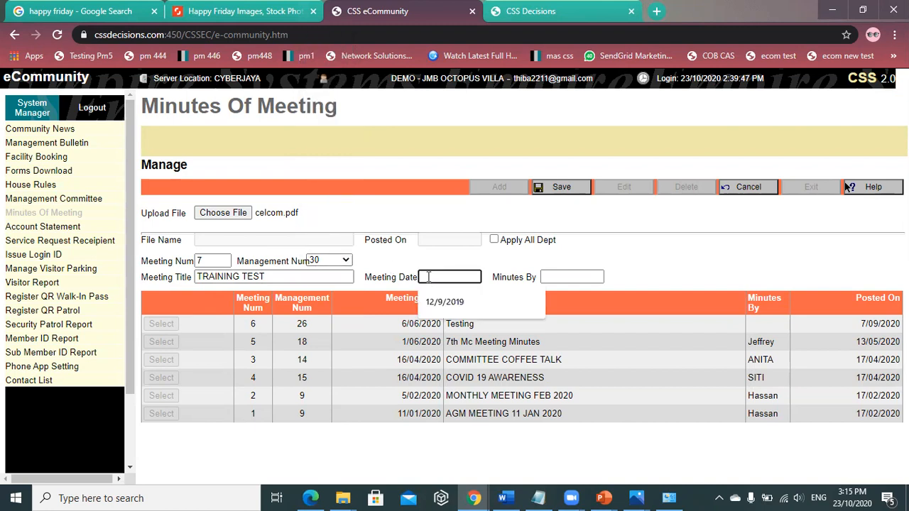
pyautogui.write('221')
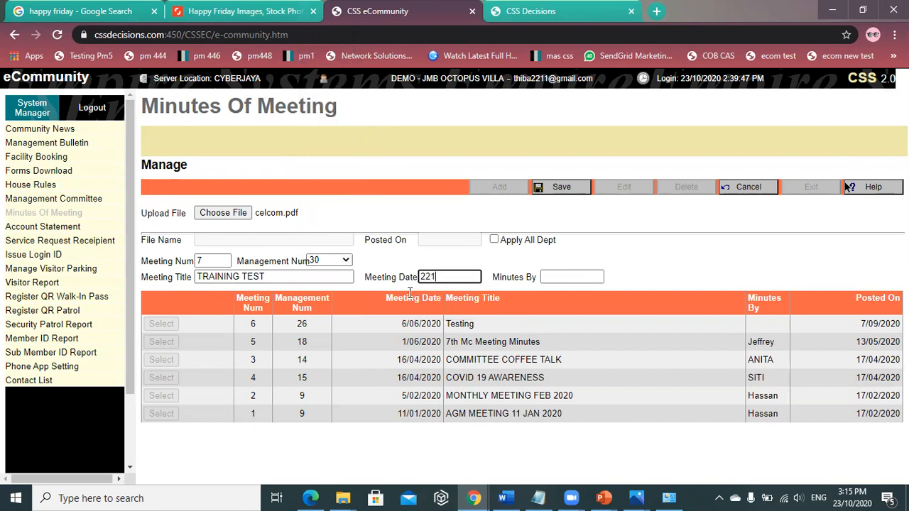
pyautogui.press('BackSpace')
pyautogui.write('/10/2020')
# - Enter the Minutes By person, save the minutes, and go to Account Statement
pyautogui.click(563, 276)
pyautogui.write('THIBA')
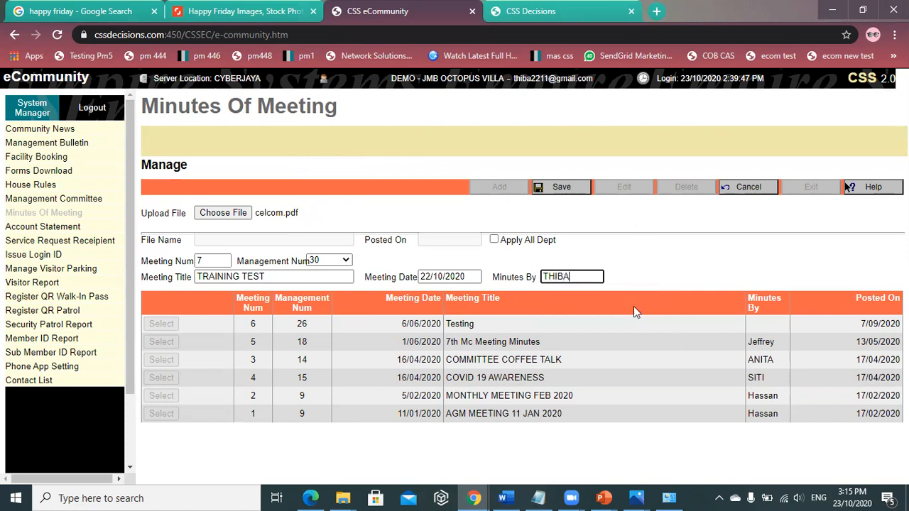
pyautogui.doubleClick(639, 231)
pyautogui.click(608, 240)
pyautogui.click(575, 189)
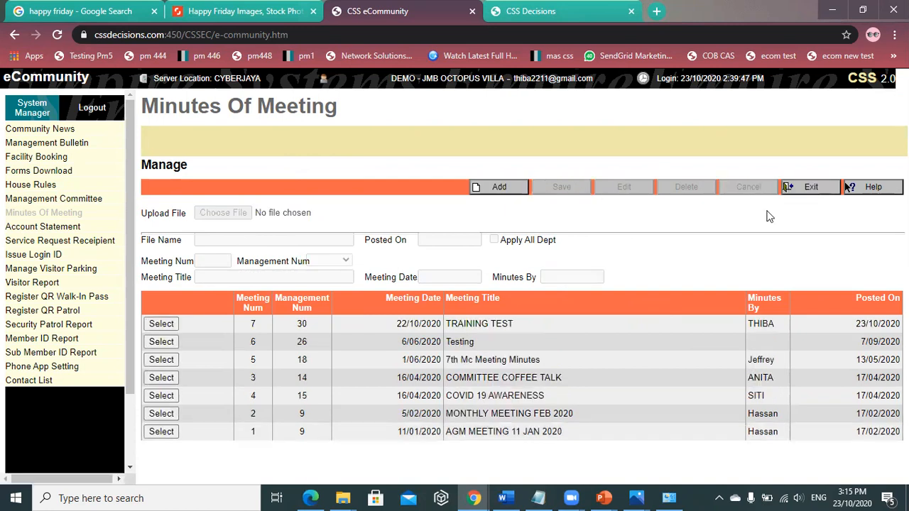
pyautogui.click(814, 189)
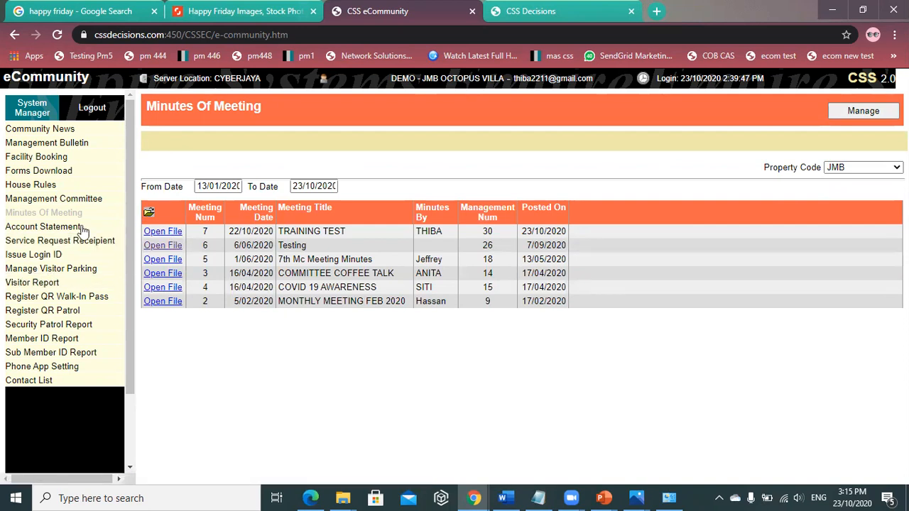
pyautogui.click(52, 228)
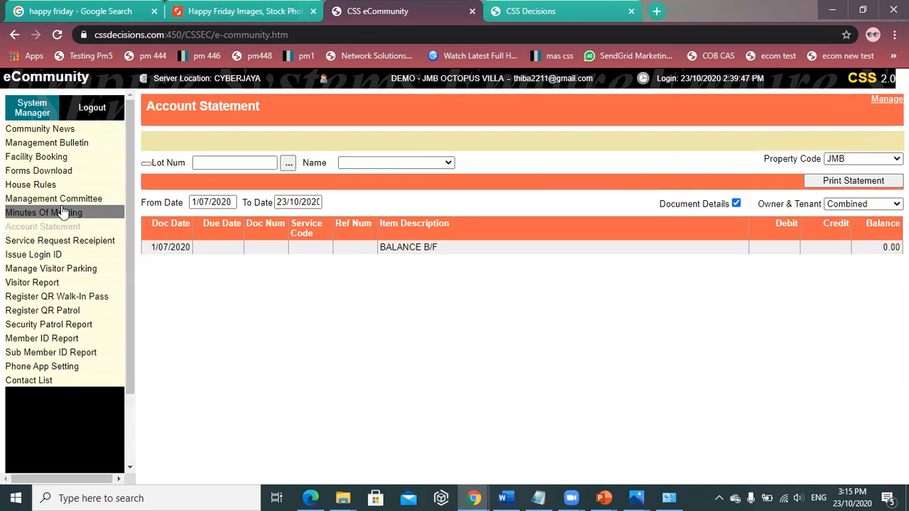
# - Load an owner's statement from the Lot Num lookup and toggle Document Details off and back on
pyautogui.click(289, 163)
pyautogui.click(593, 208)
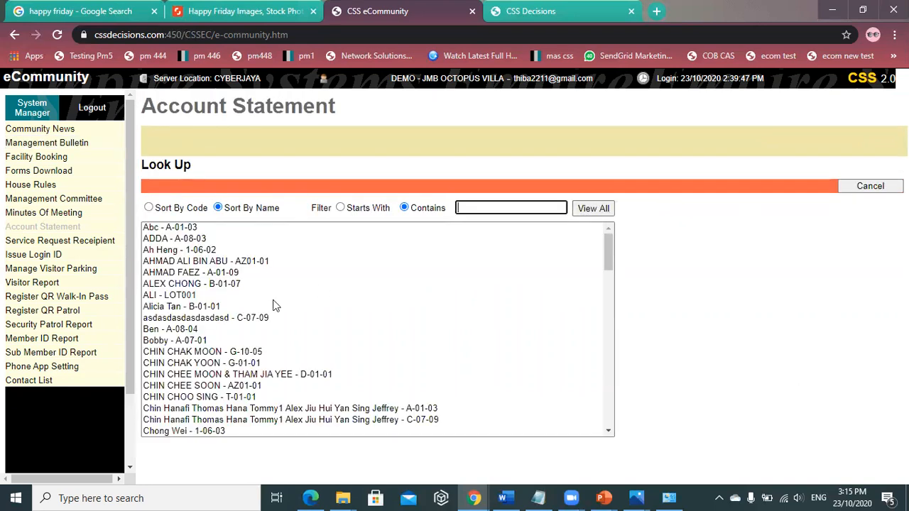
pyautogui.click(260, 260)
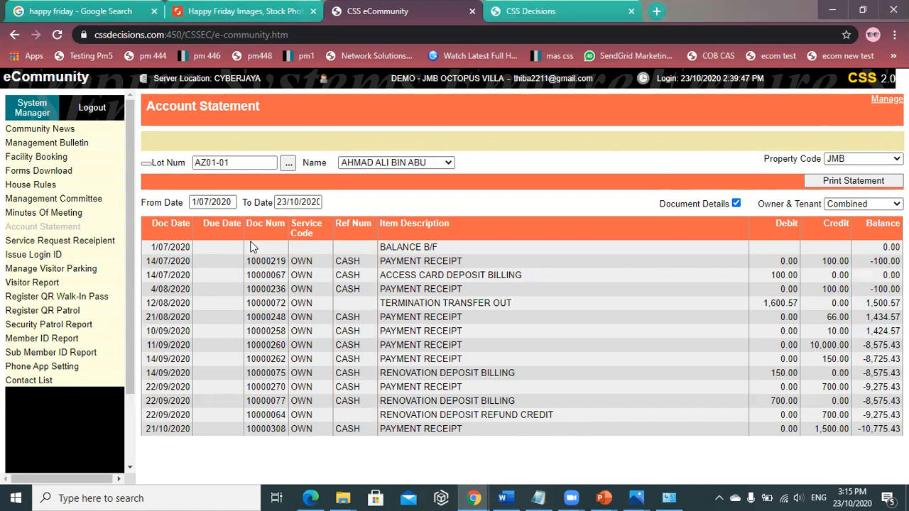
pyautogui.click(737, 205)
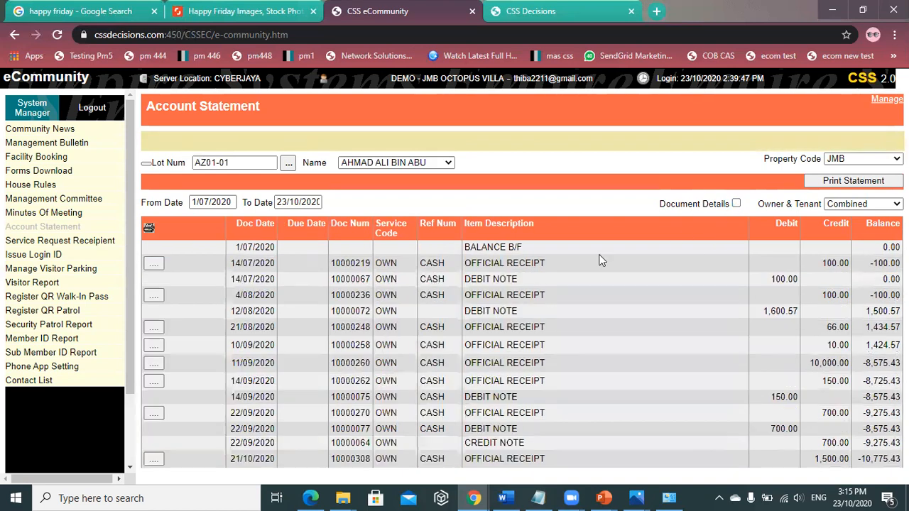
pyautogui.click(736, 204)
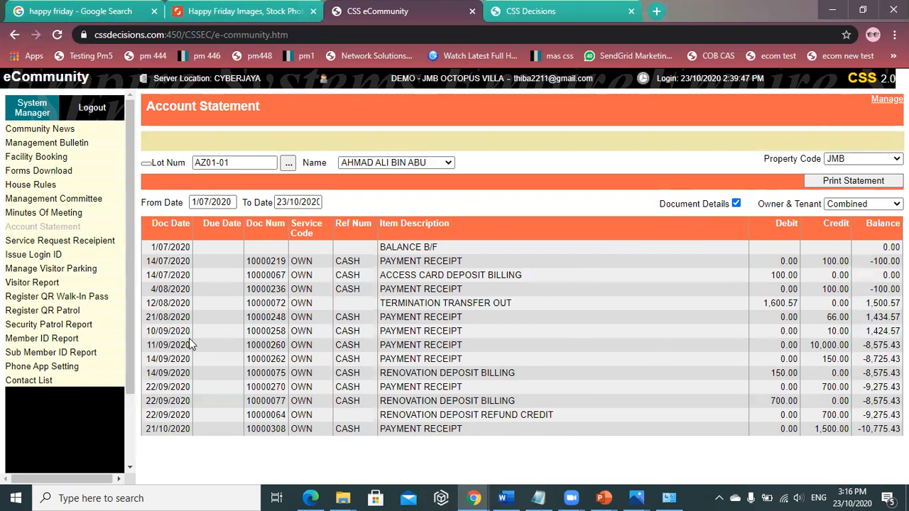
# - Open the Service Request Receipient page from the left menu
pyautogui.click(85, 242)
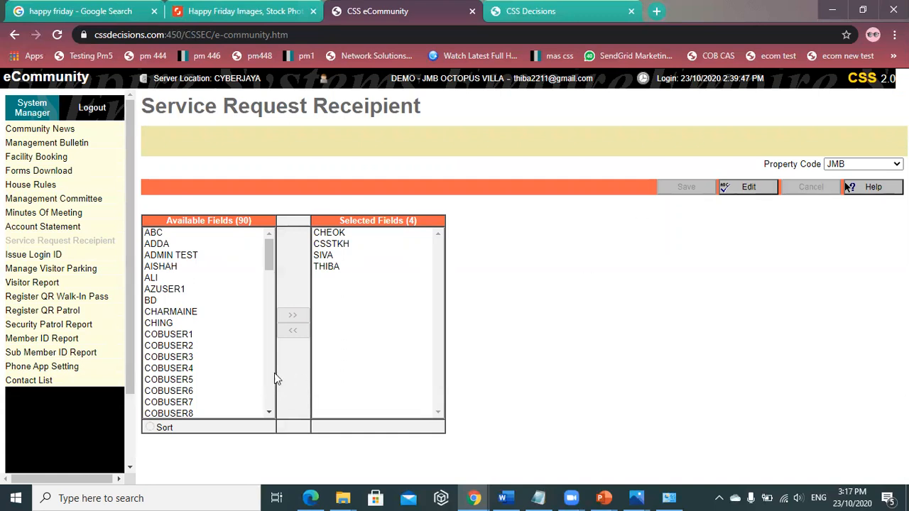
# - Add VENICE and one other user to the Selected Fields recipients, save, then log out
pyautogui.click(746, 188)
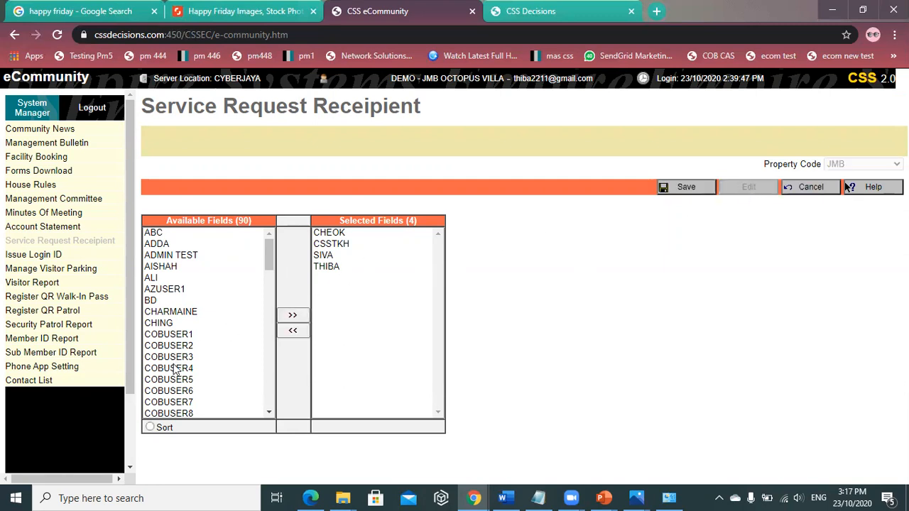
pyautogui.doubleClick(184, 313)
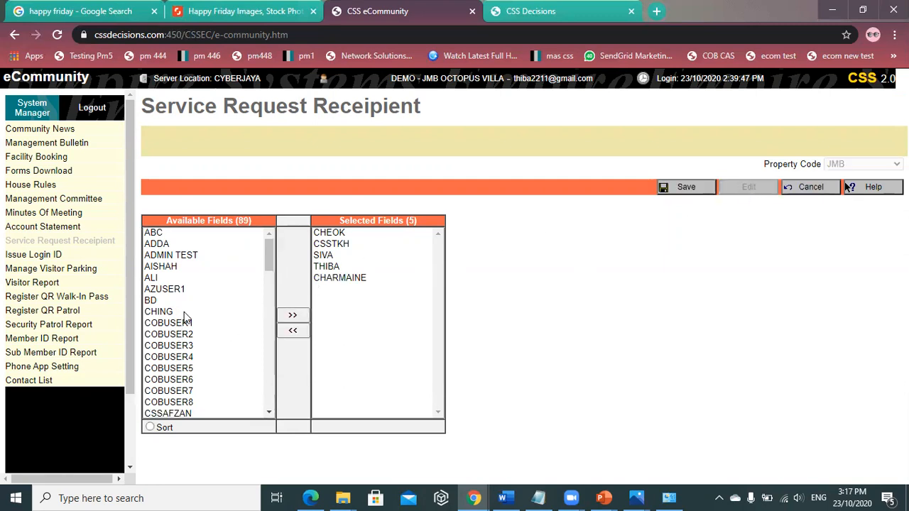
pyautogui.scroll(-10, 267, 300)
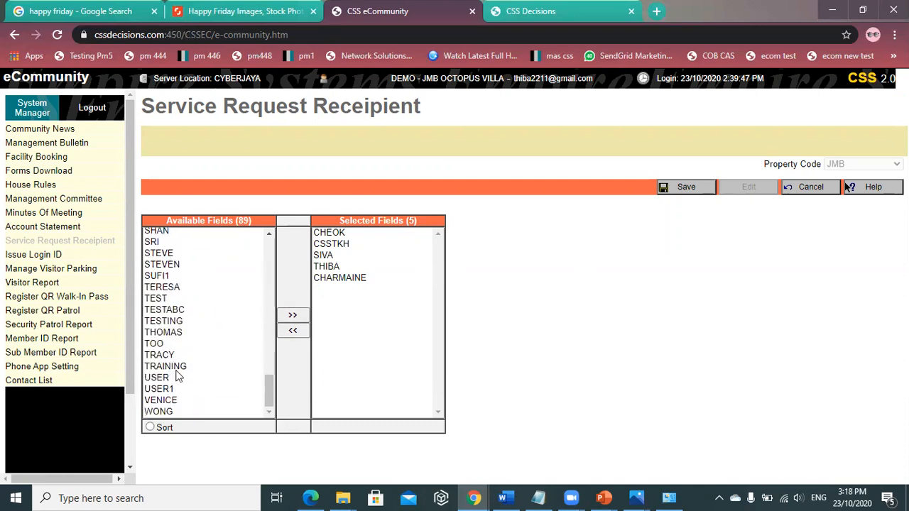
pyautogui.doubleClick(166, 401)
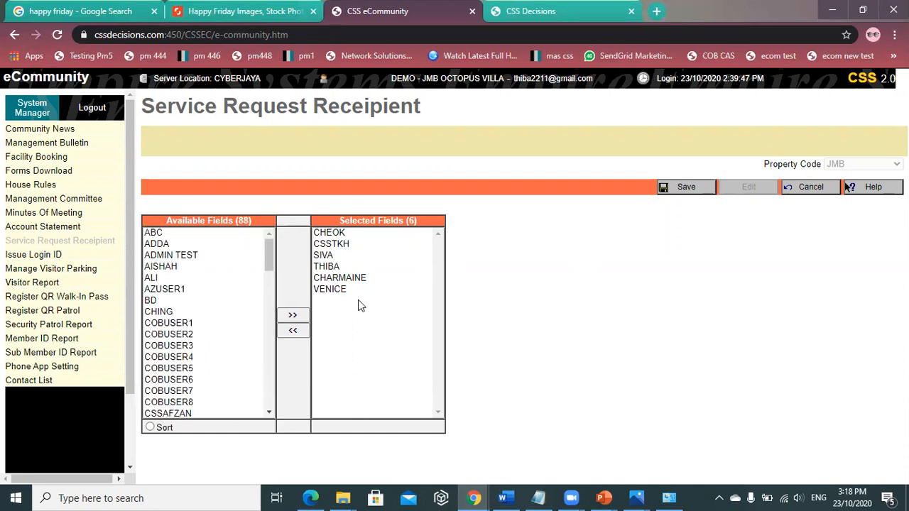
pyautogui.click(686, 193)
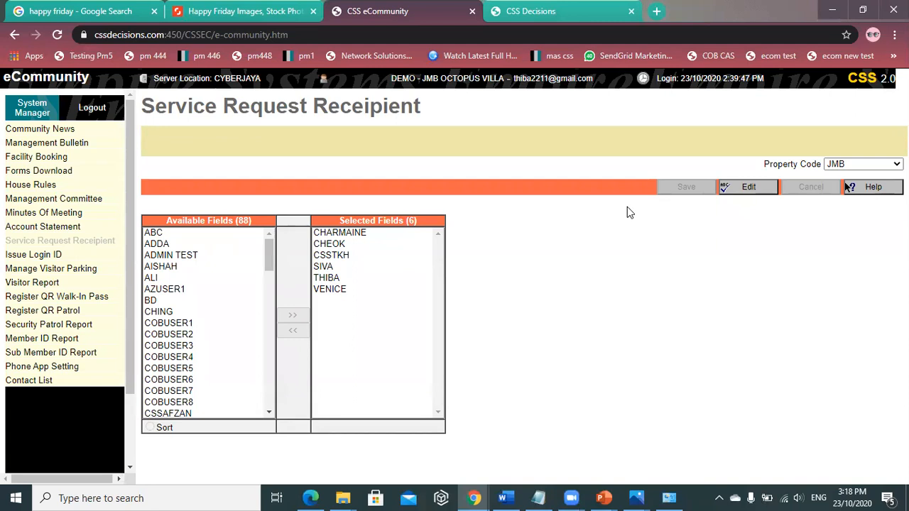
pyautogui.click(95, 109)
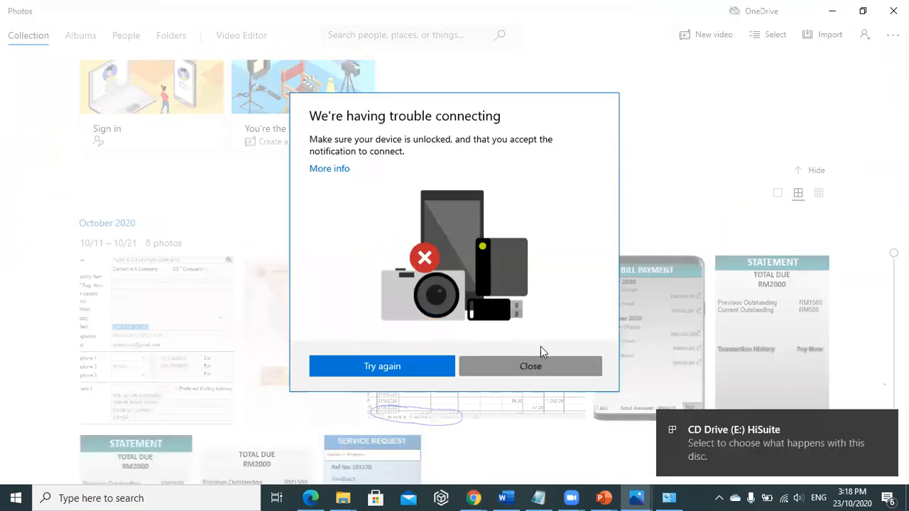
# - Dismiss the Photos connection notice, minimize Photos, and set Login Group to Member
pyautogui.click(540, 362)
pyautogui.click(832, 11)
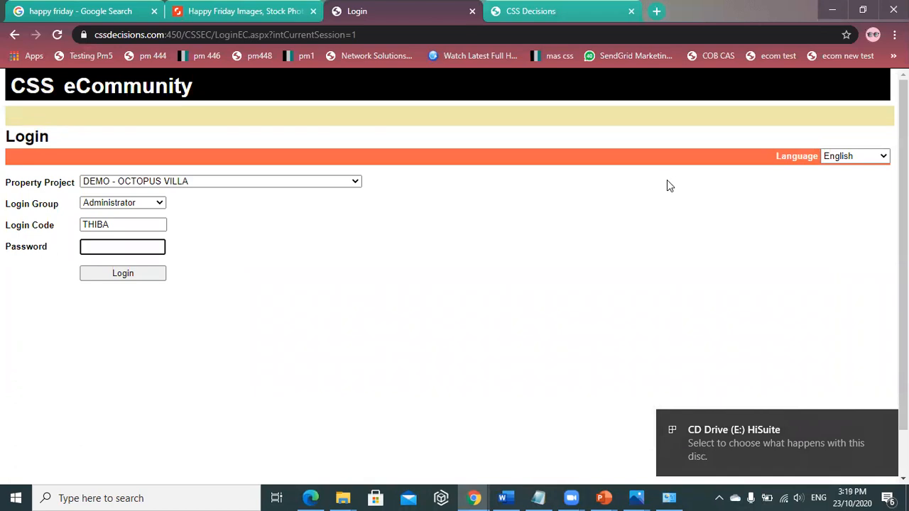
pyautogui.click(159, 203)
pyautogui.click(132, 215)
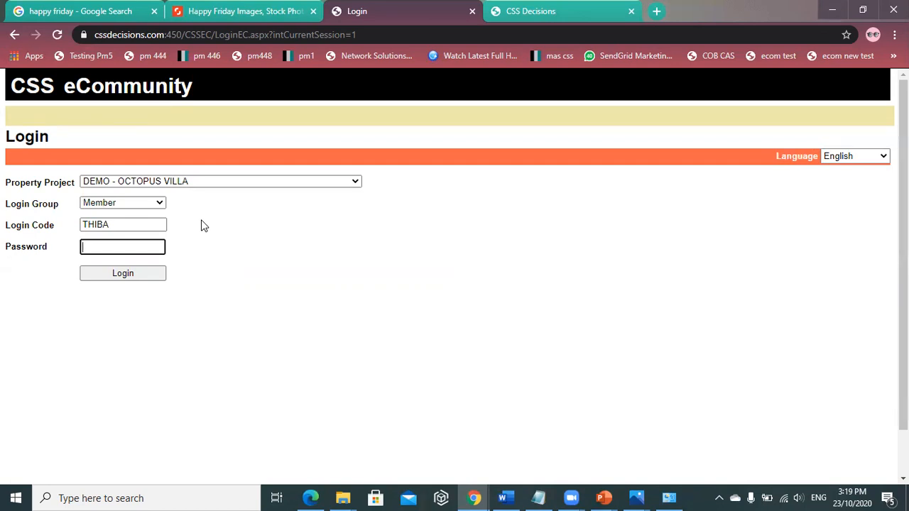
pyautogui.click(139, 206)
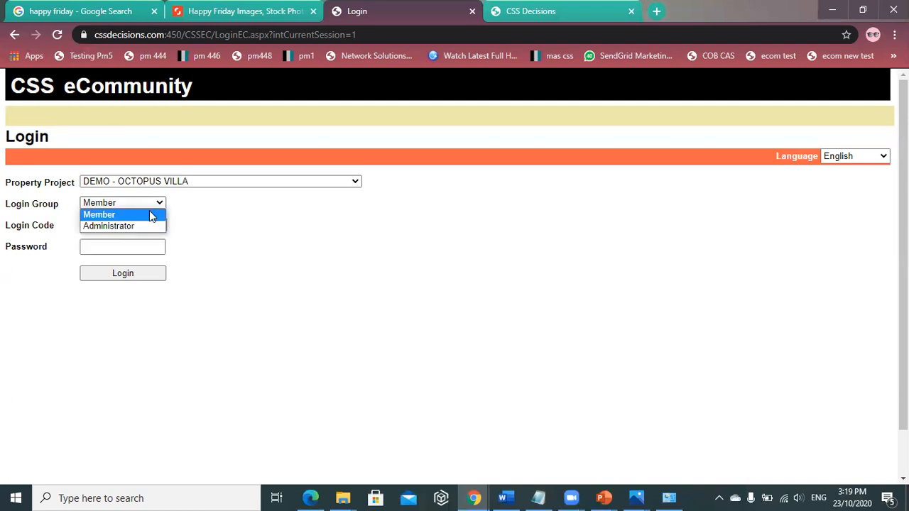
pyautogui.click(150, 217)
# - Replace the login code, enter the member's password, log in, and agree to remember the user code
pyautogui.moveTo(124, 225); pyautogui.dragTo(27, 236)
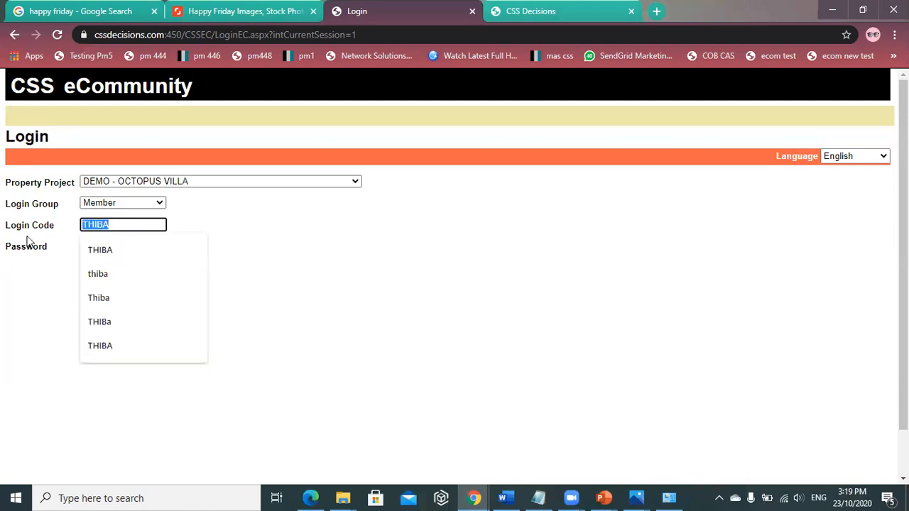
pyautogui.press('BackSpace')
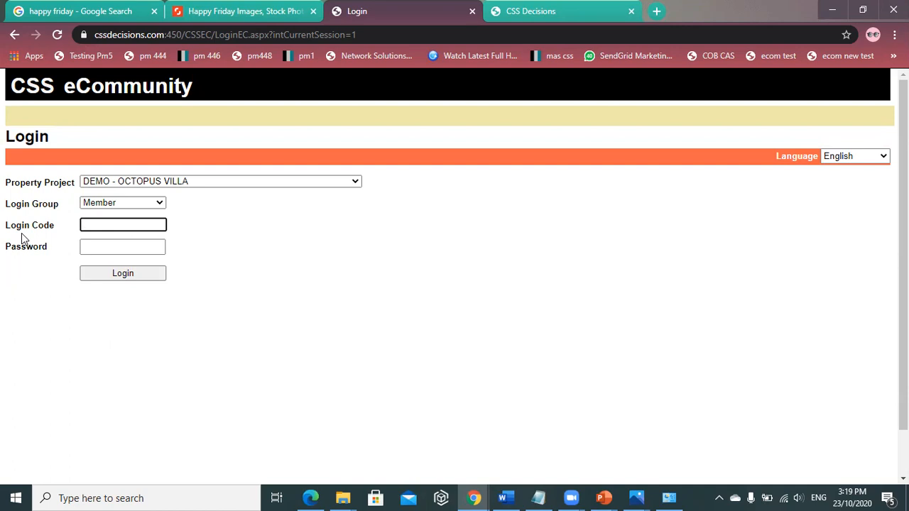
pyautogui.click(107, 225)
pyautogui.write('JC01')
pyautogui.click(118, 248)
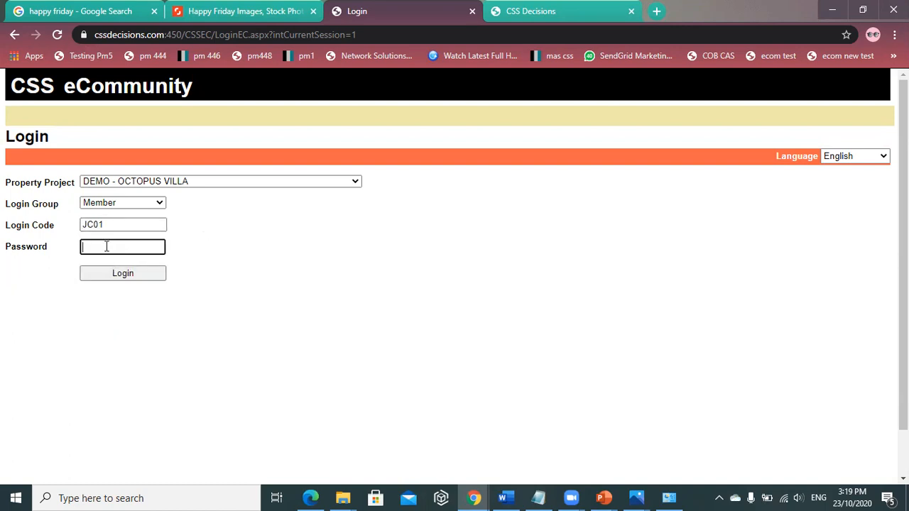
pyautogui.write('123456')
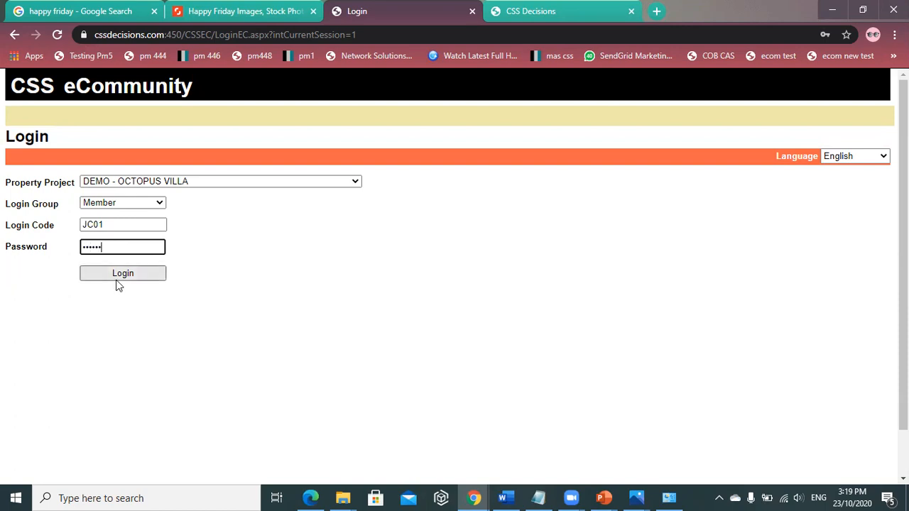
pyautogui.click(123, 277)
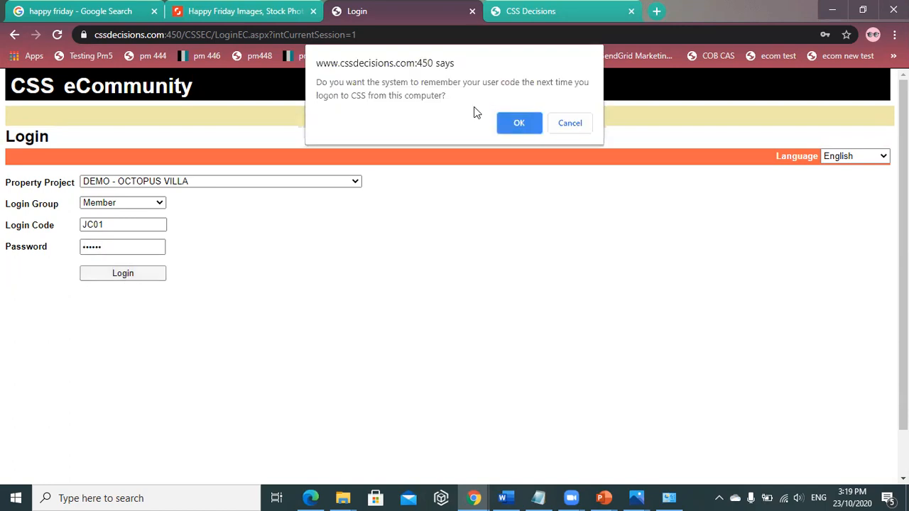
pyautogui.click(529, 121)
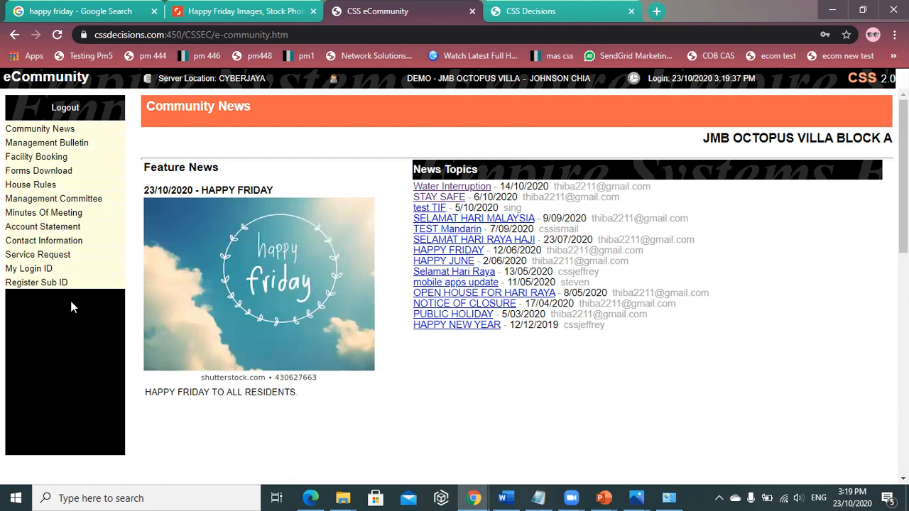
# - Browse the SELAMAT HARI MALAYSIA news item, Management Bulletin, facility booking calendar and Forms Download pages
pyautogui.click(500, 224)
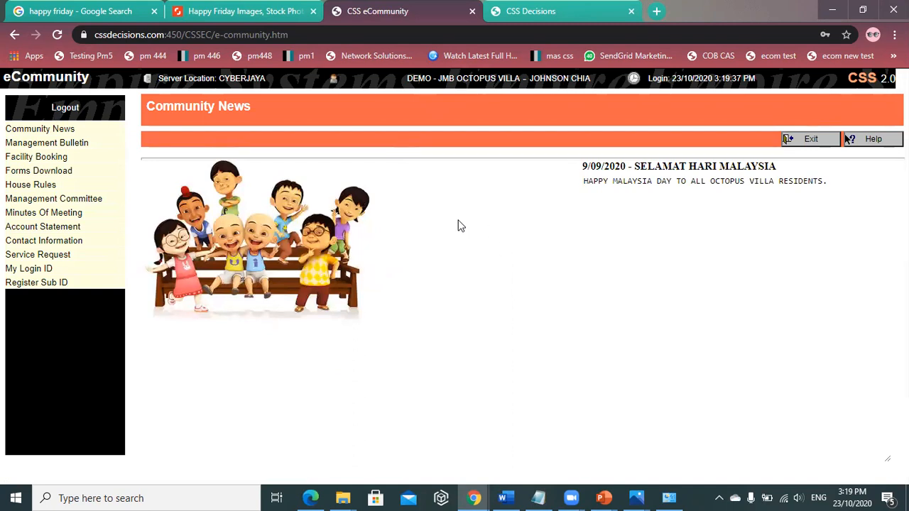
pyautogui.click(792, 144)
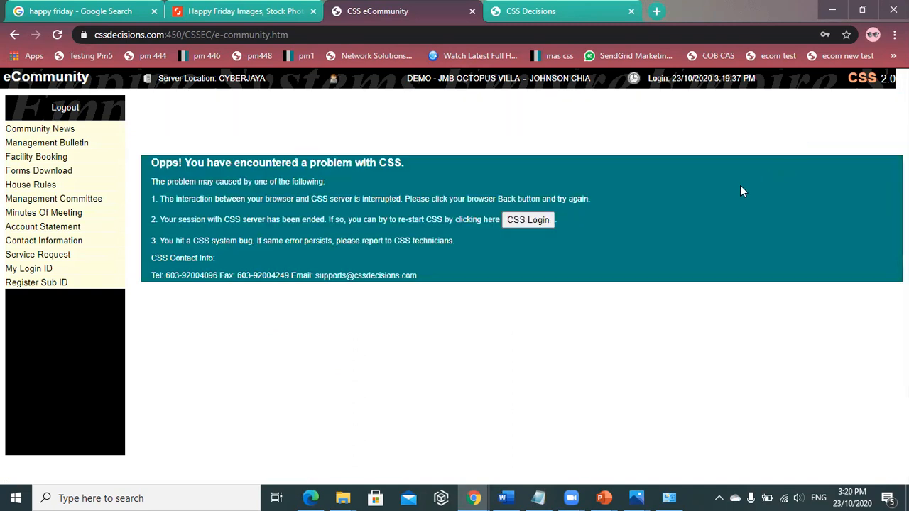
pyautogui.click(54, 129)
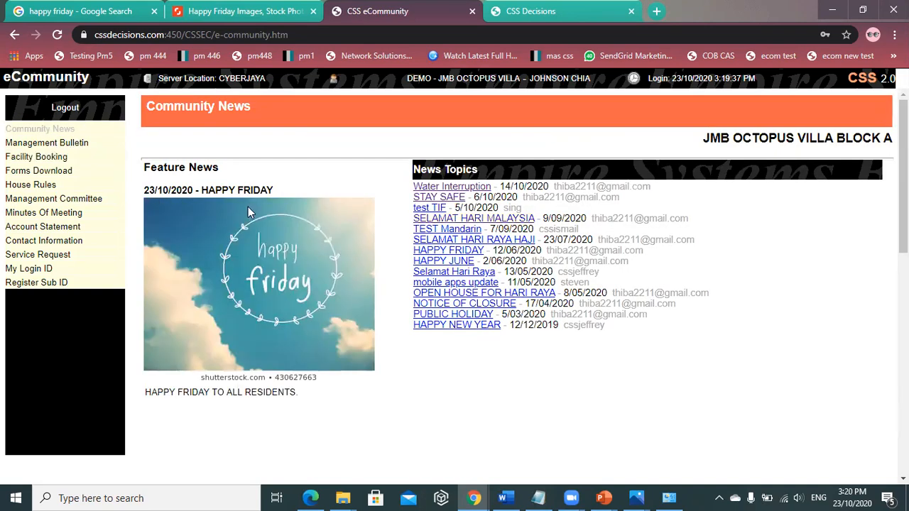
pyautogui.click(79, 145)
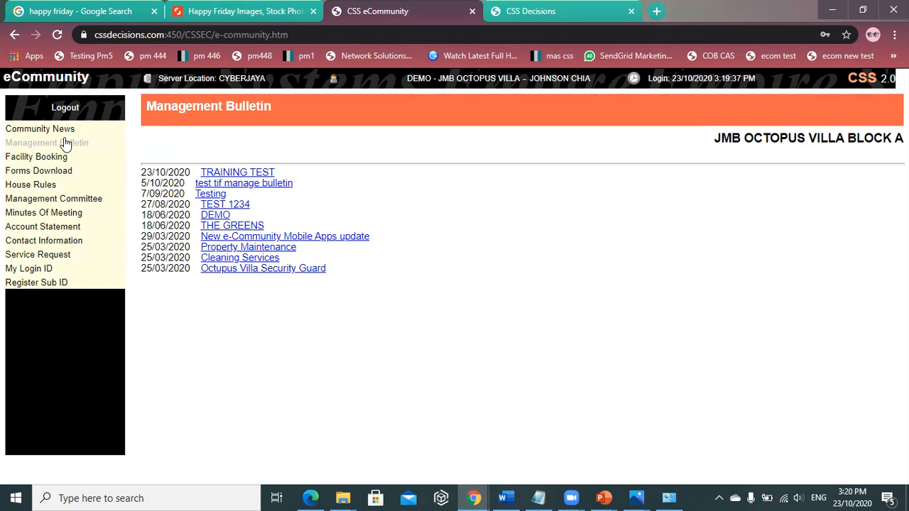
pyautogui.click(55, 160)
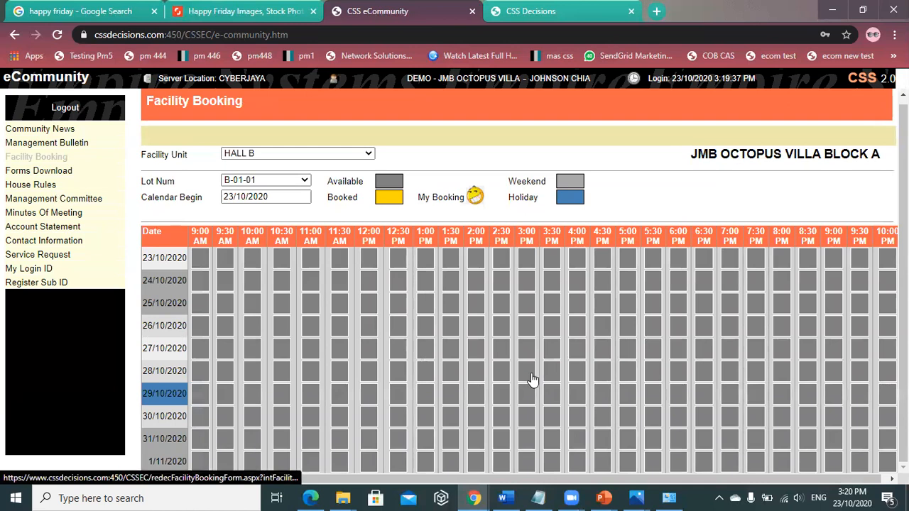
pyautogui.click(57, 170)
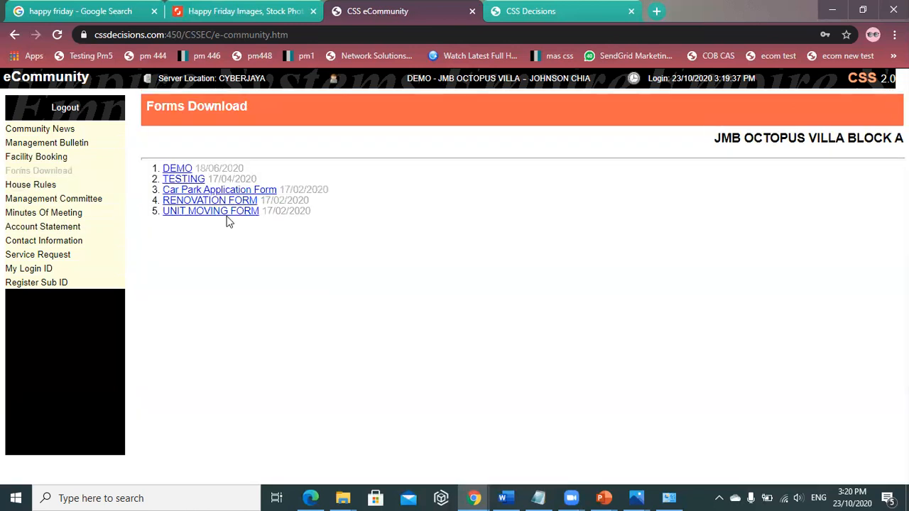
# - Open the chairlady's details from House Rules > Management Committee, then show Minutes Of Meeting
pyautogui.click(54, 187)
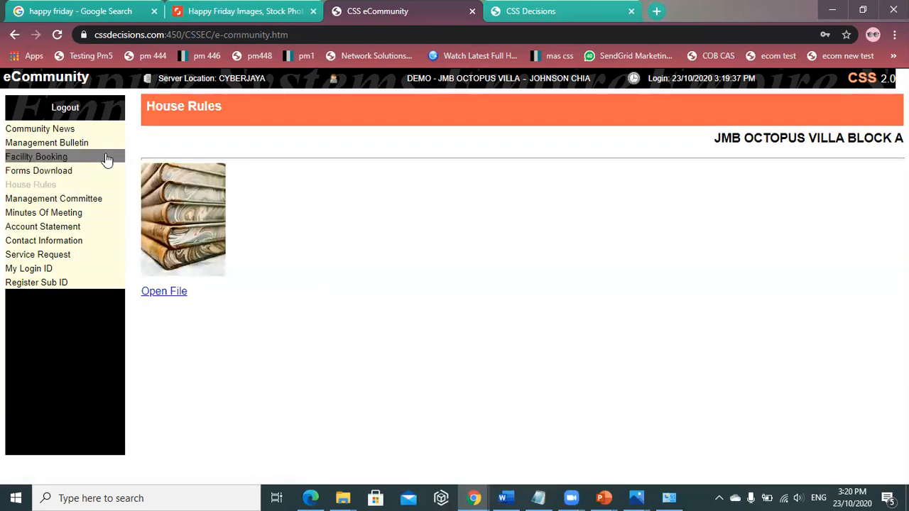
pyautogui.click(93, 202)
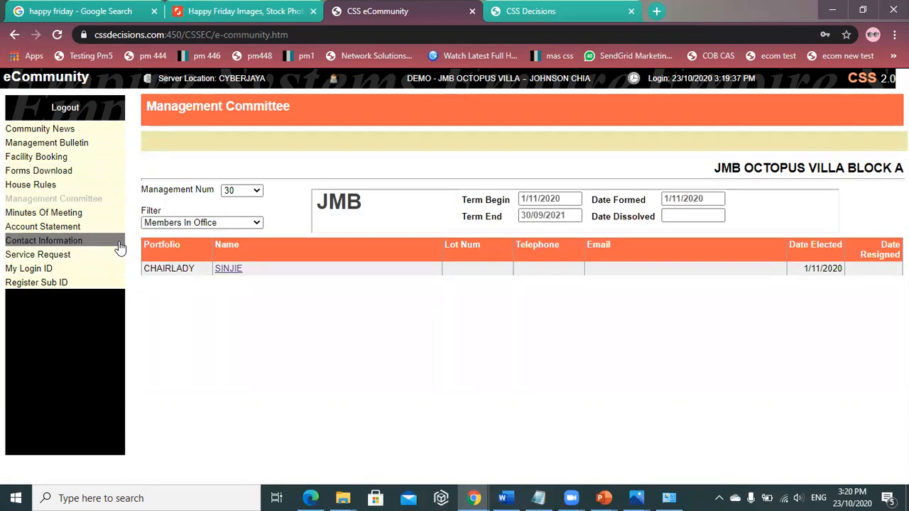
pyautogui.click(232, 272)
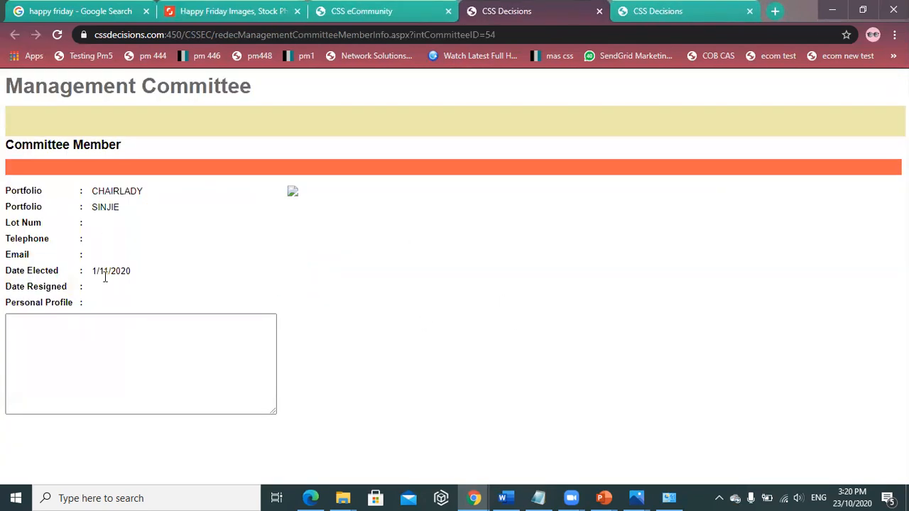
pyautogui.click(316, 14)
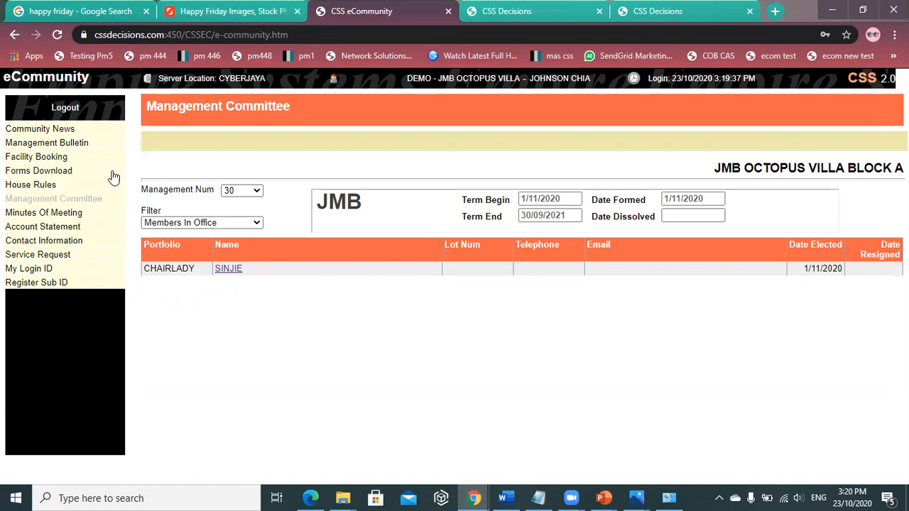
pyautogui.click(62, 214)
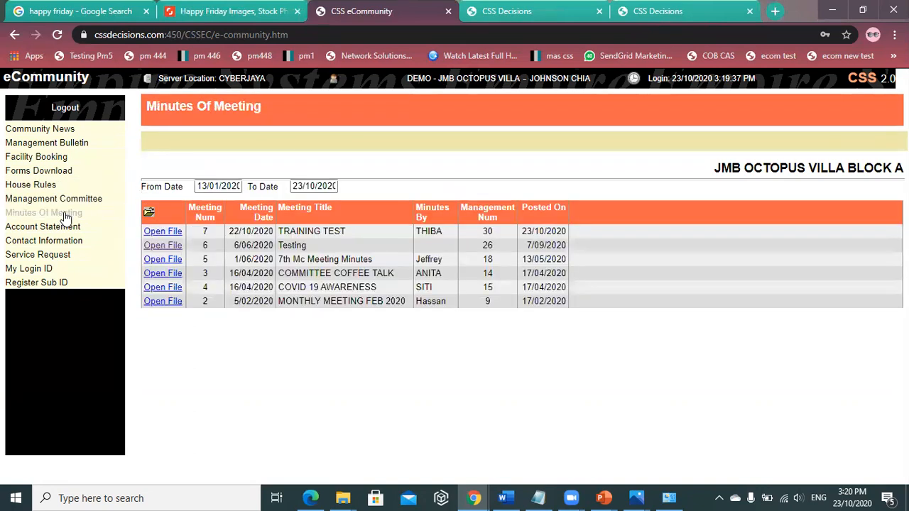
# - Review the lot's account statement, scrolling through it and selecting part of the start date
pyautogui.click(88, 229)
pyautogui.scroll(-2, 317, 306)
pyautogui.scroll(3, 317, 305)
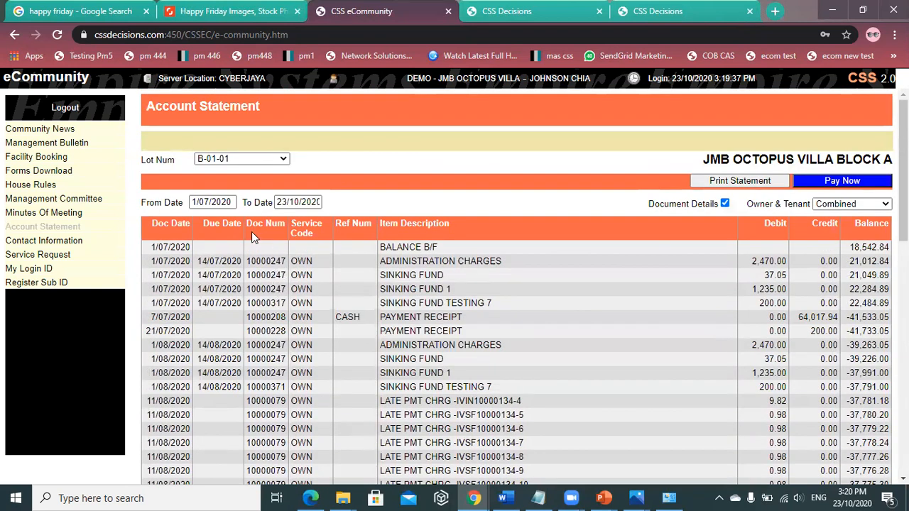
pyautogui.moveTo(230, 201); pyautogui.dragTo(202, 203)
pyautogui.scroll(-6, 257, 246)
pyautogui.scroll(10, 260, 281)
# - Open the member's Contact Information form and scroll through it
pyautogui.click(83, 240)
pyautogui.scroll(-3, 316, 280)
pyautogui.scroll(3, 316, 303)
pyautogui.click(741, 161)
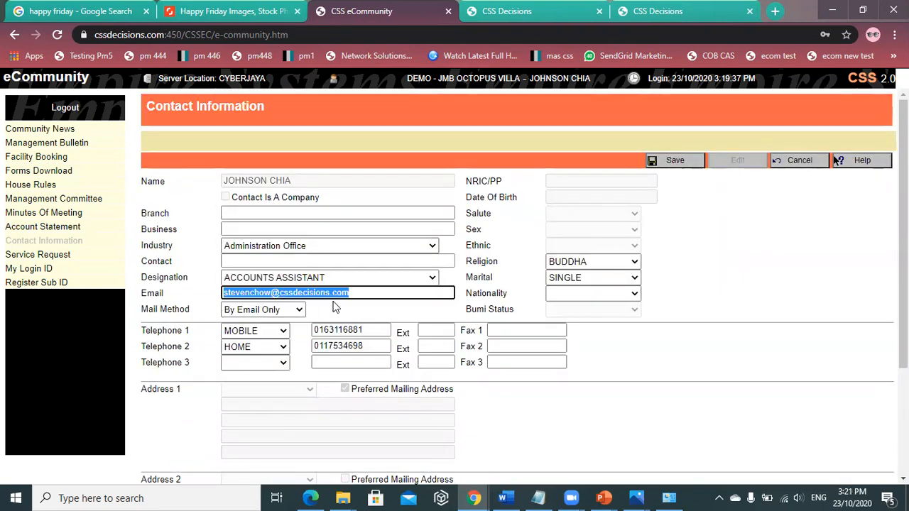
pyautogui.click(341, 292)
pyautogui.click(358, 346)
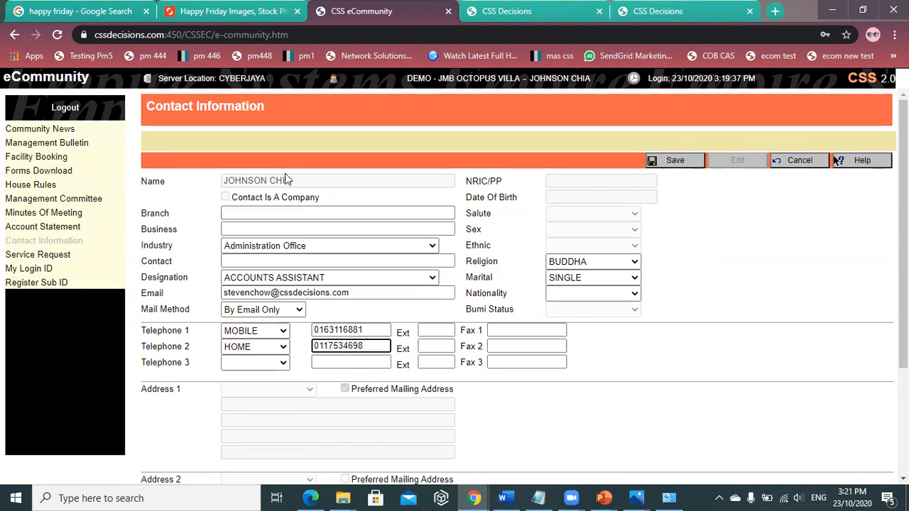
pyautogui.click(801, 163)
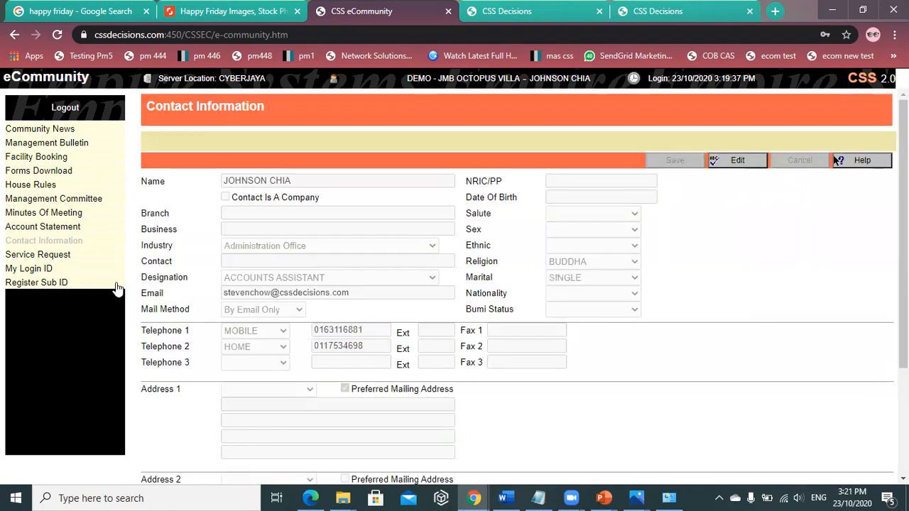
# - Add a new service request for lot B-01-01 with the message LEAKING and submit it
pyautogui.click(44, 255)
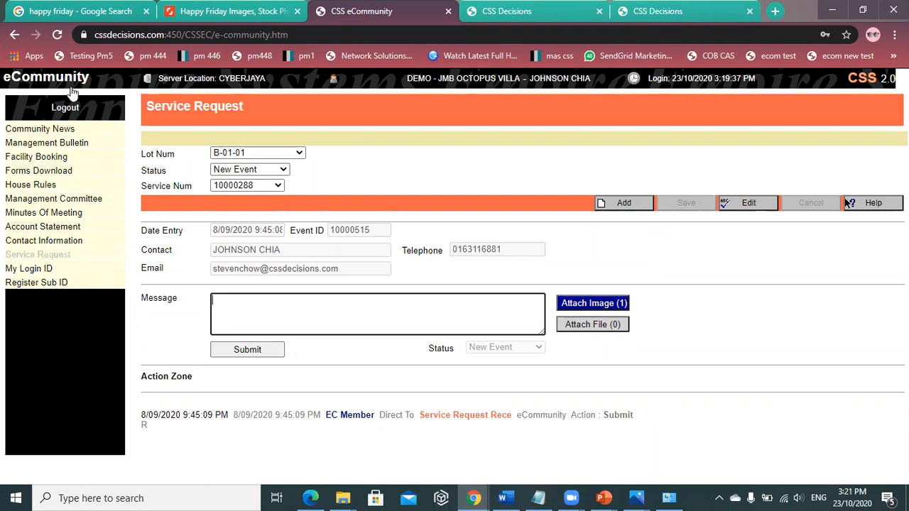
pyautogui.click(620, 204)
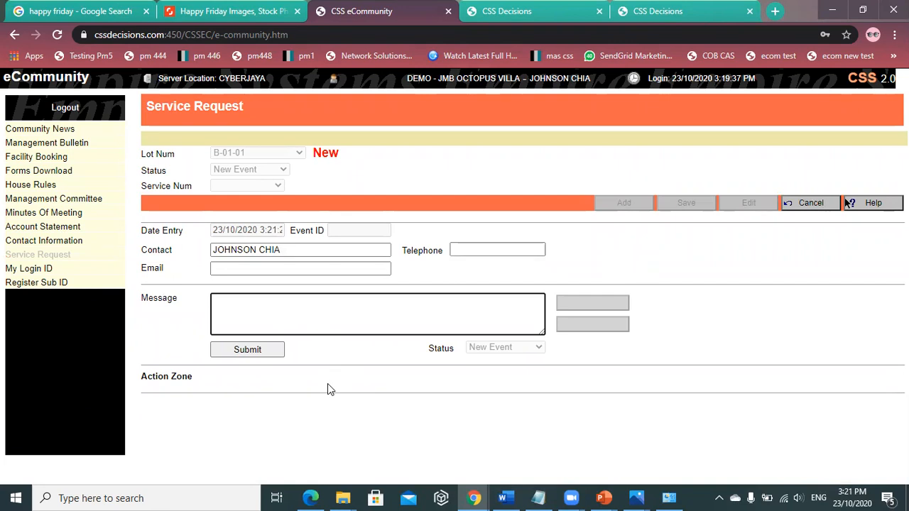
pyautogui.write('LEAKING')
pyautogui.click(253, 351)
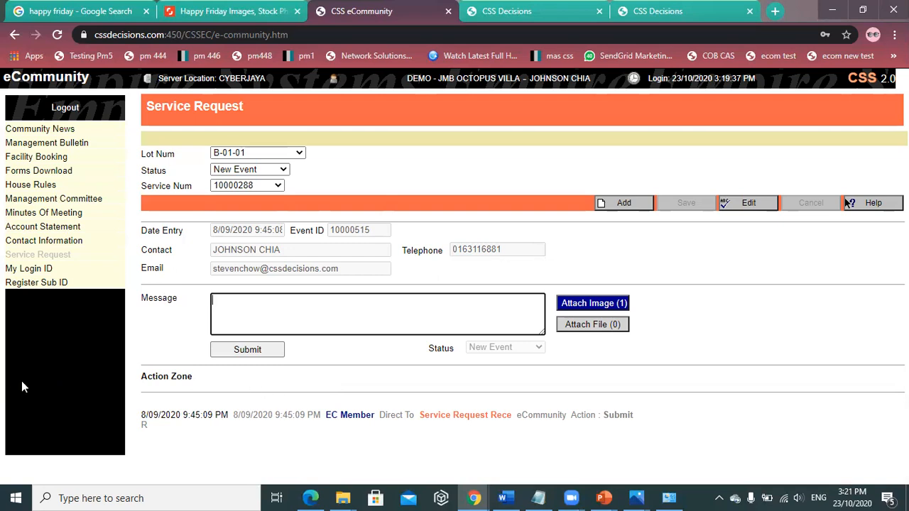
# - Go to My Login ID and open Register Sub ID, showing lot B-01-01's six sub IDs
pyautogui.click(34, 273)
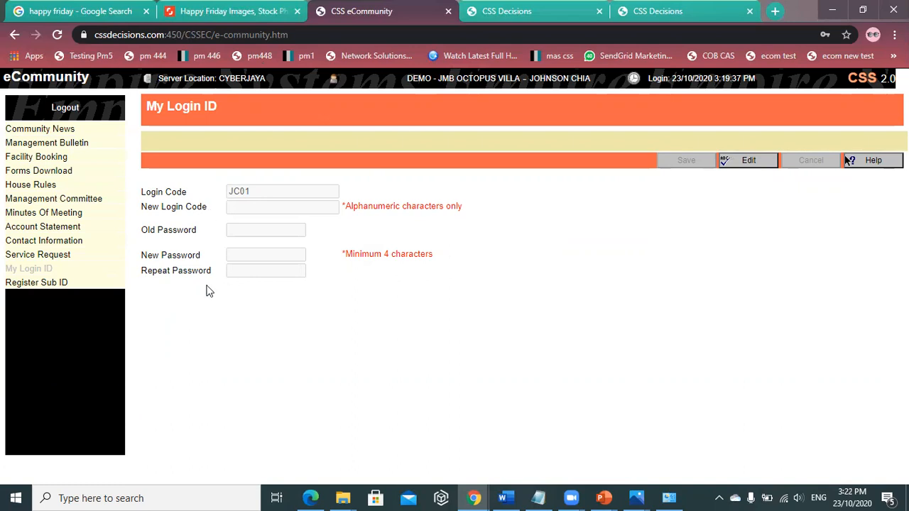
pyautogui.click(55, 282)
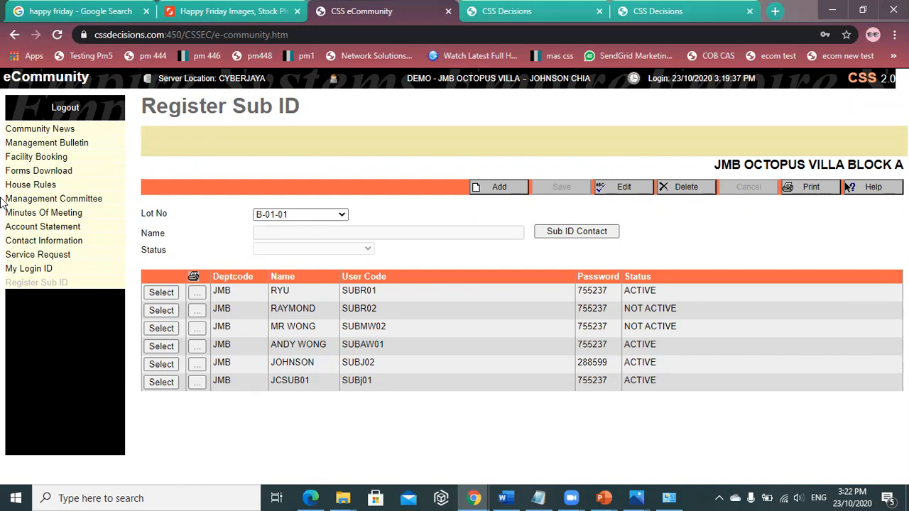
# - Add a new sub ID, open its Sub ID Contact form, and enter VENICE as the name
pyautogui.click(500, 189)
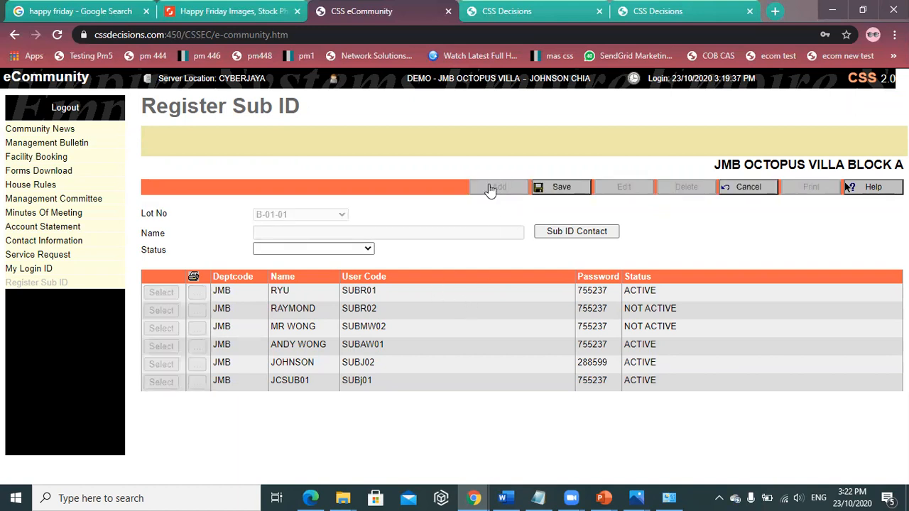
pyautogui.click(570, 235)
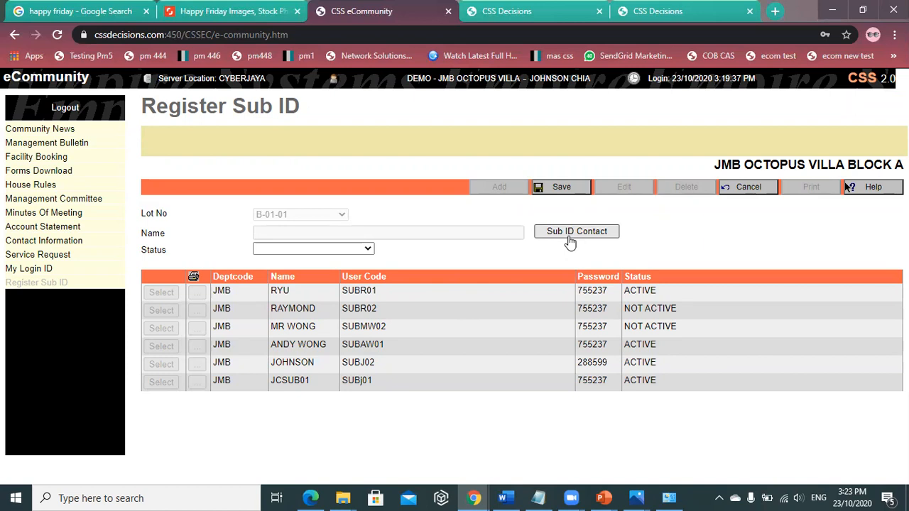
pyautogui.click(267, 223)
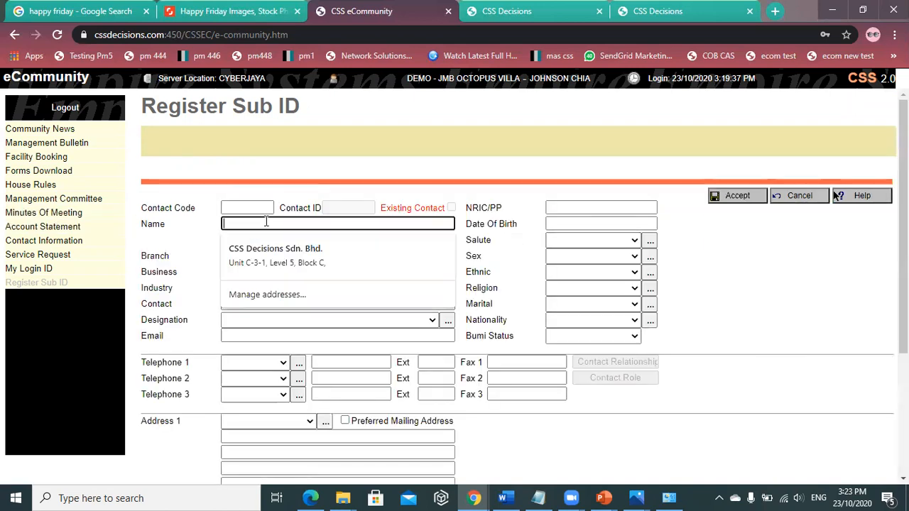
pyautogui.write('VE')
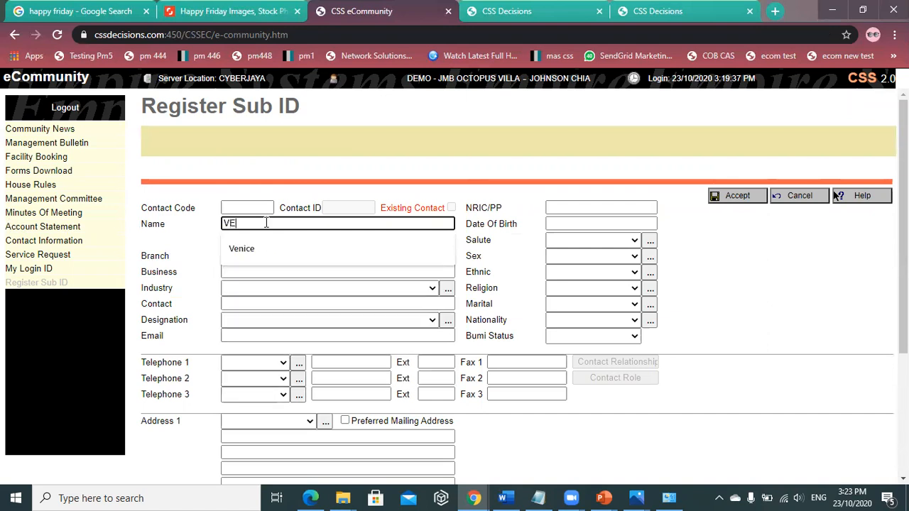
pyautogui.write('NICE')
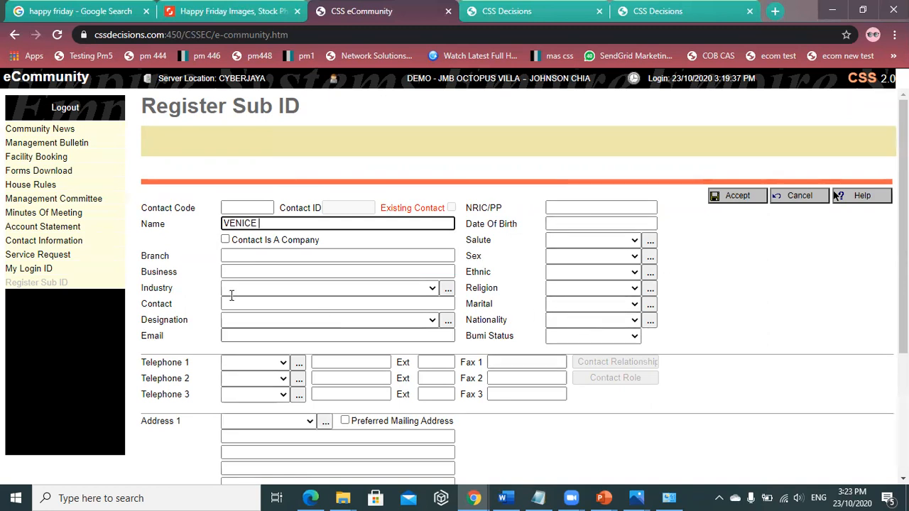
pyautogui.scroll(-1, 501, 328)
pyautogui.scroll(-1, 505, 328)
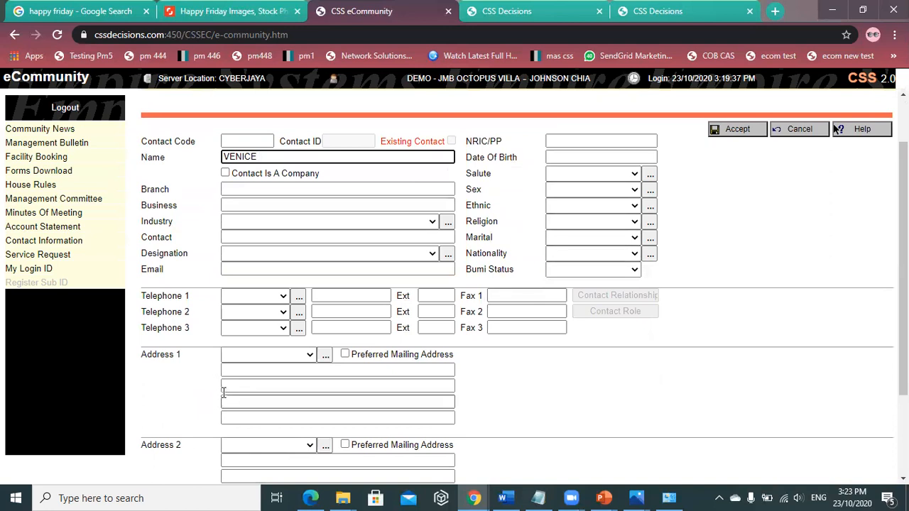
pyautogui.scroll(1, 265, 238)
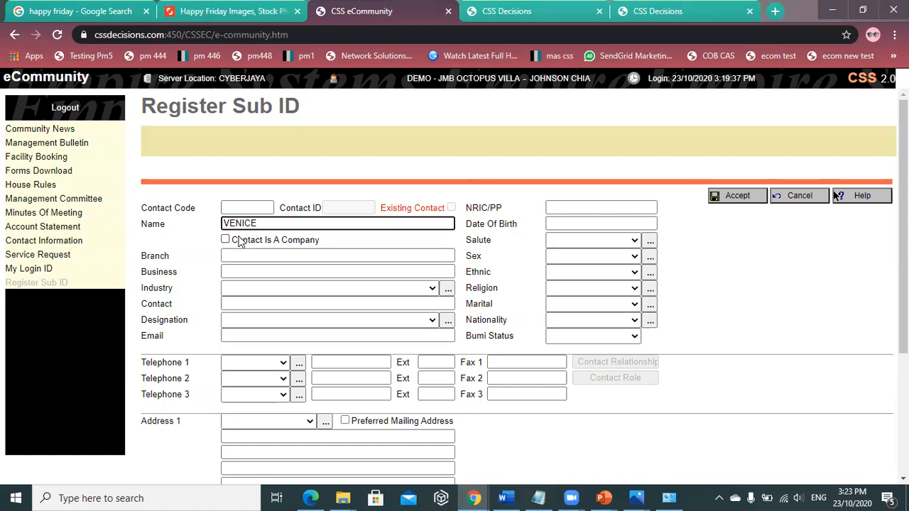
# - Accept the VENICE contact, set the sub ID status to ACTIVE, and save it
pyautogui.click(744, 196)
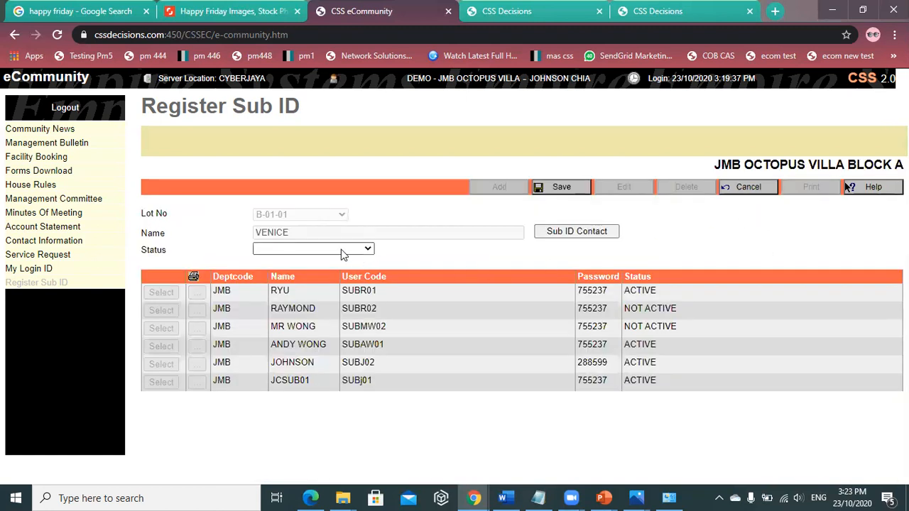
pyautogui.click(287, 246)
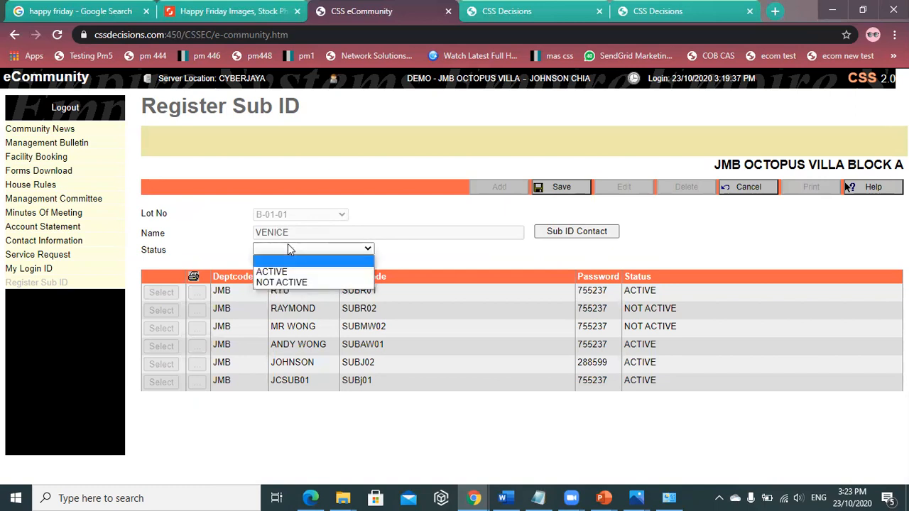
pyautogui.click(283, 277)
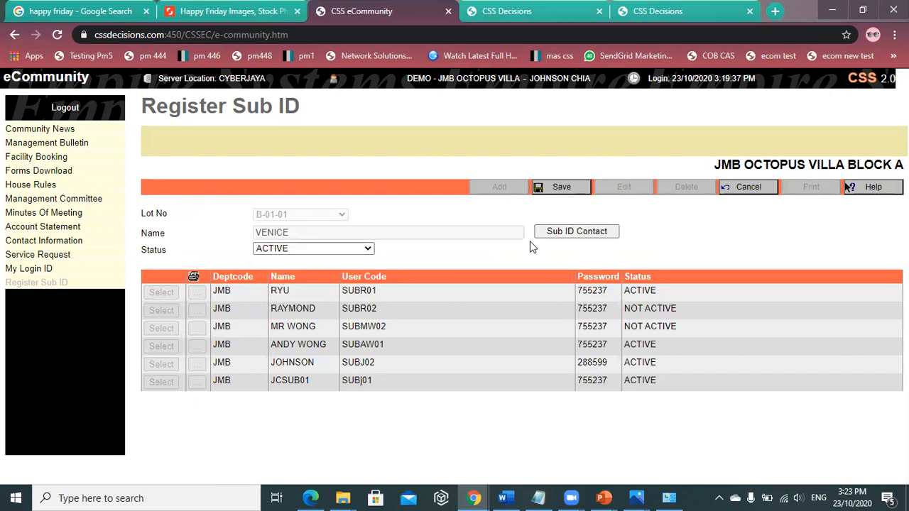
pyautogui.click(560, 188)
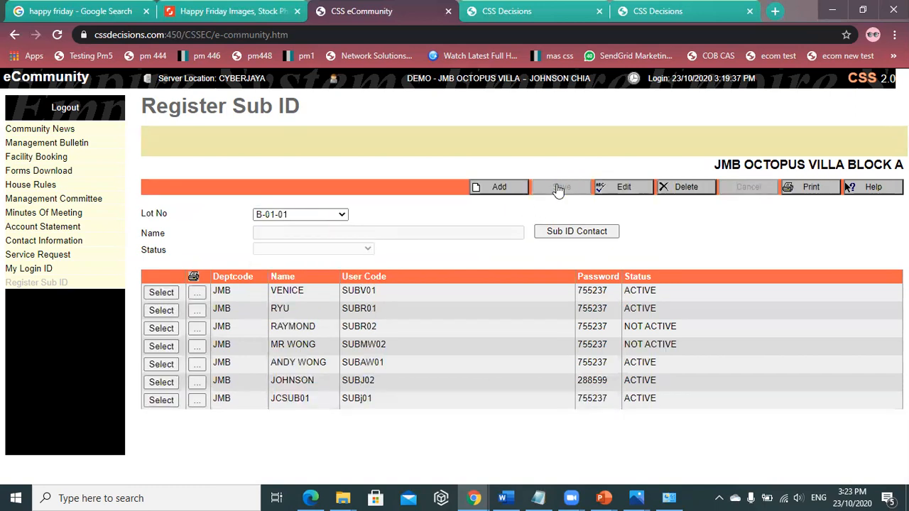
# - Load the VENICE row into the form and select its user code and password values
pyautogui.click(161, 293)
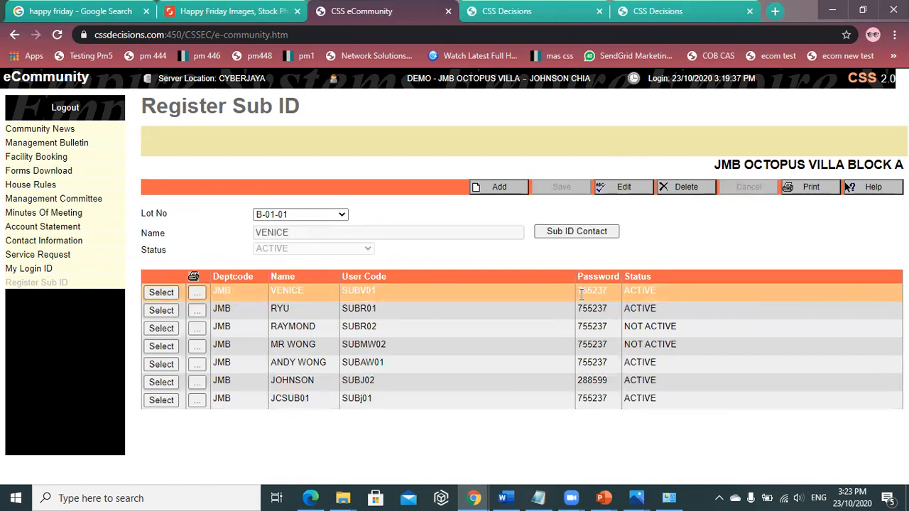
pyautogui.moveTo(355, 293)
pyautogui.mouseDown()
pyautogui.moveTo(363, 292)
pyautogui.moveTo(342, 293)
pyautogui.moveTo(375, 292)
pyautogui.moveTo(348, 291)
pyautogui.mouseUp()
pyautogui.moveTo(611, 294); pyautogui.dragTo(571, 294)
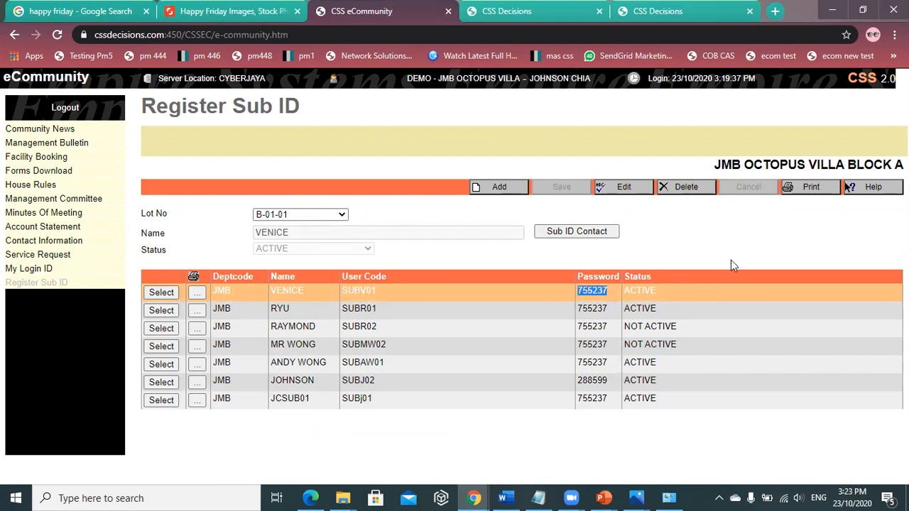